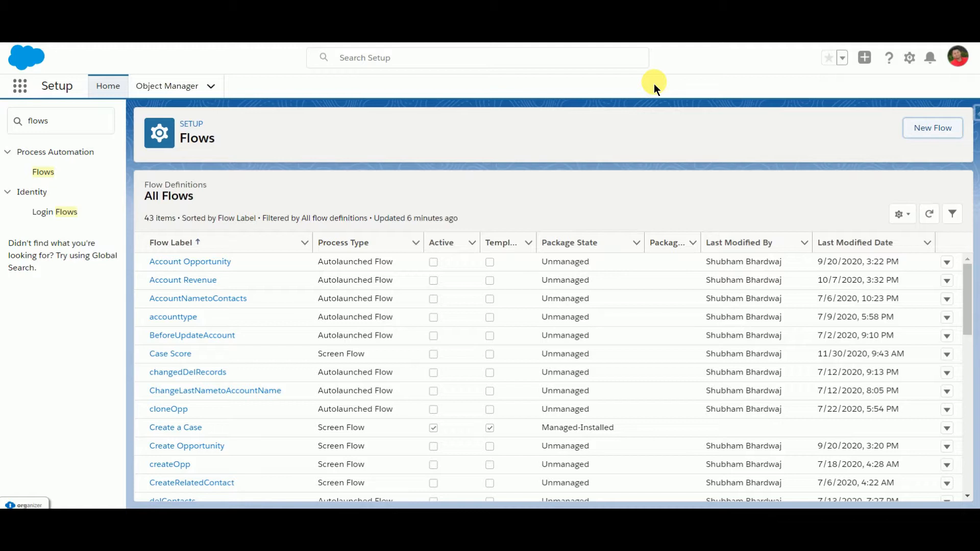
# Step: Create a new Screen Flow using the Freeform layout
pyautogui.click(928, 125)
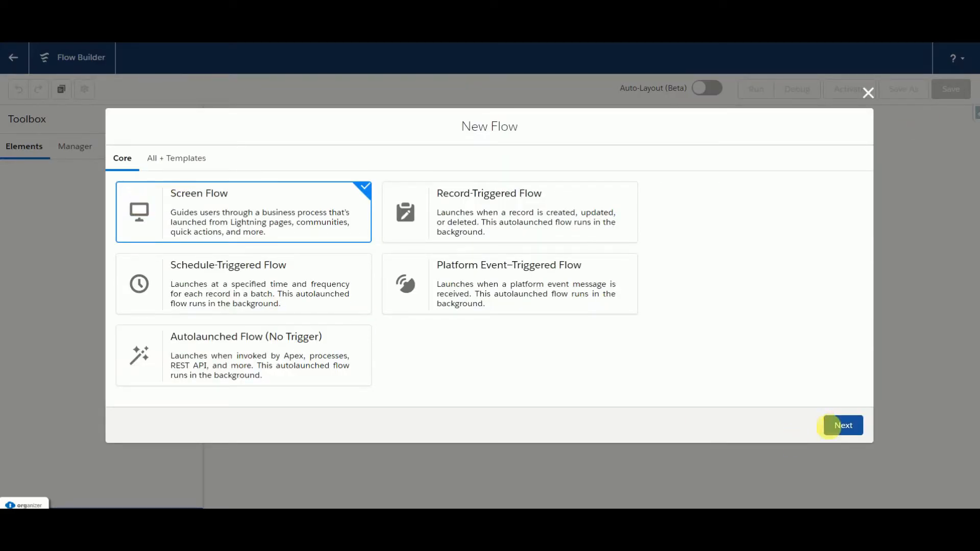
pyautogui.click(839, 425)
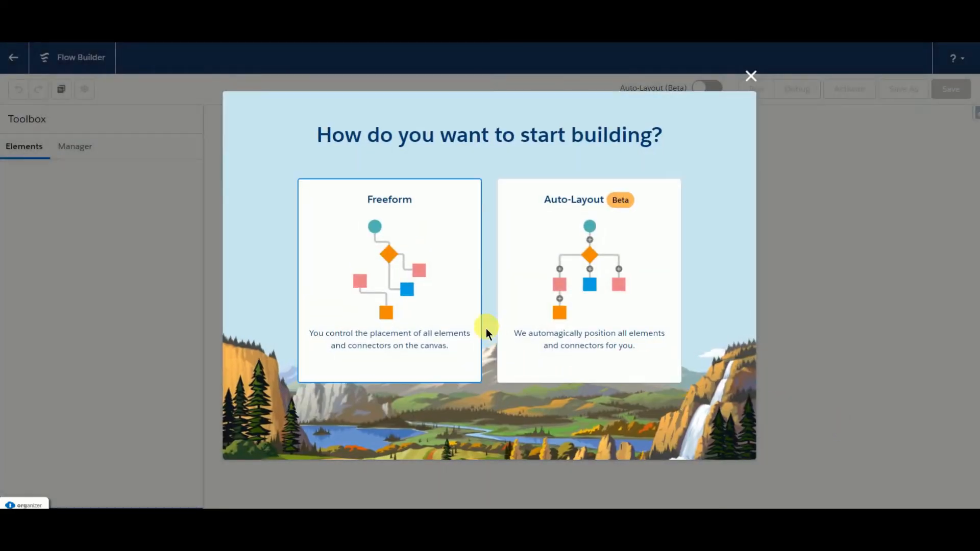
pyautogui.click(451, 308)
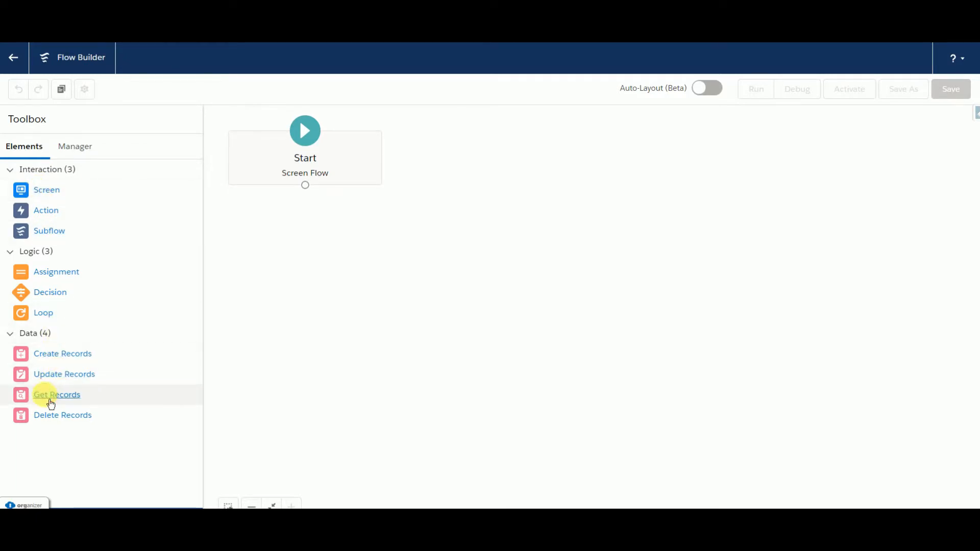
# Step: Add a Get Records element labelled "get Current Case" that retrieves records of the Case object
pyautogui.moveTo(50, 398); pyautogui.dragTo(383, 201)
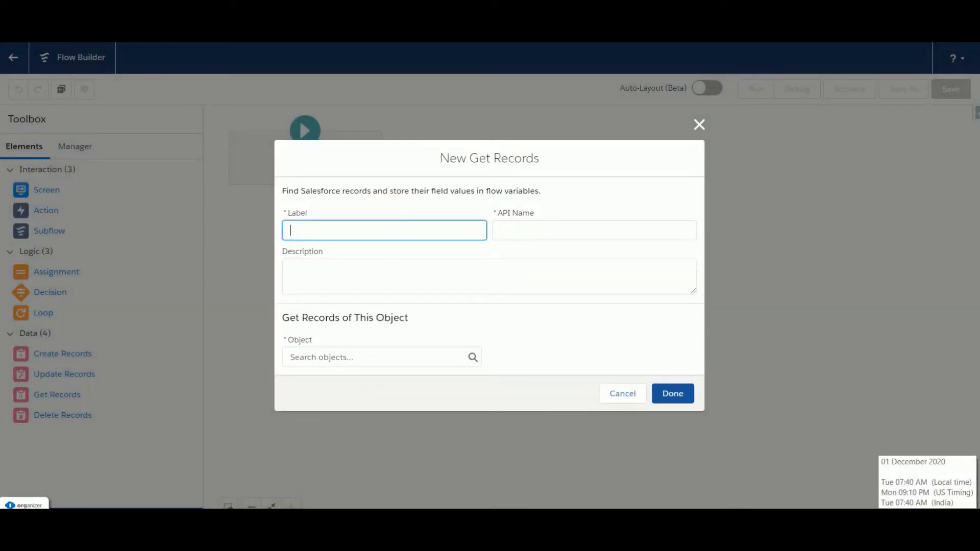
pyautogui.write('get ')
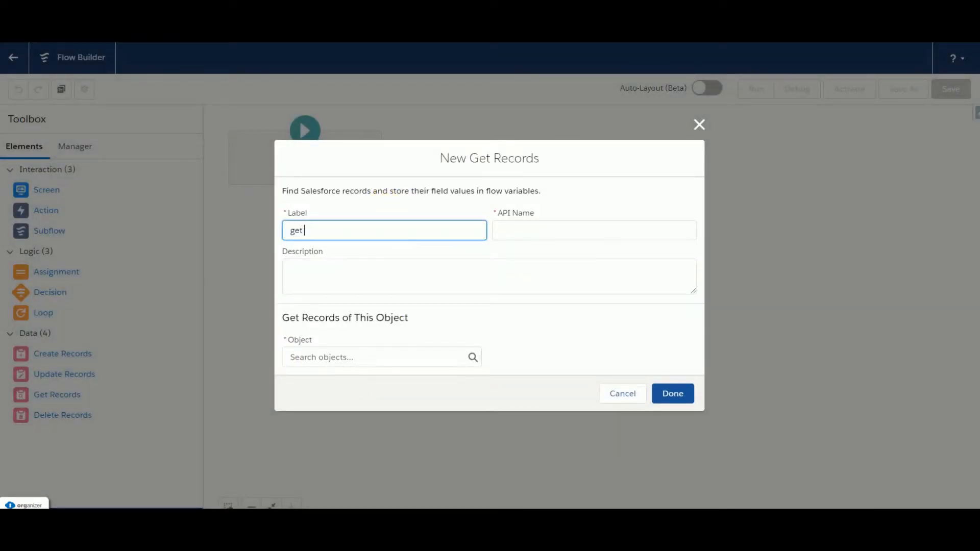
pyautogui.write('Current Case')
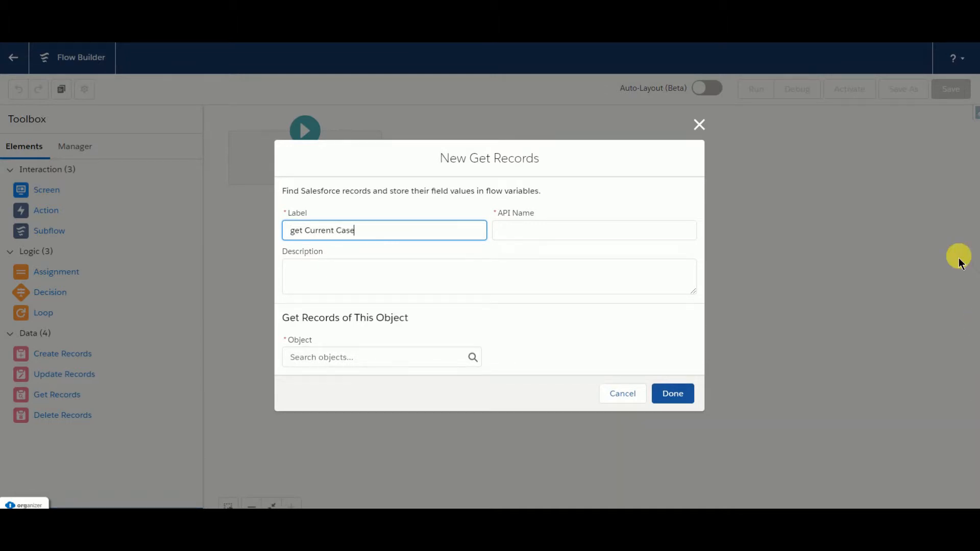
pyautogui.click(611, 234)
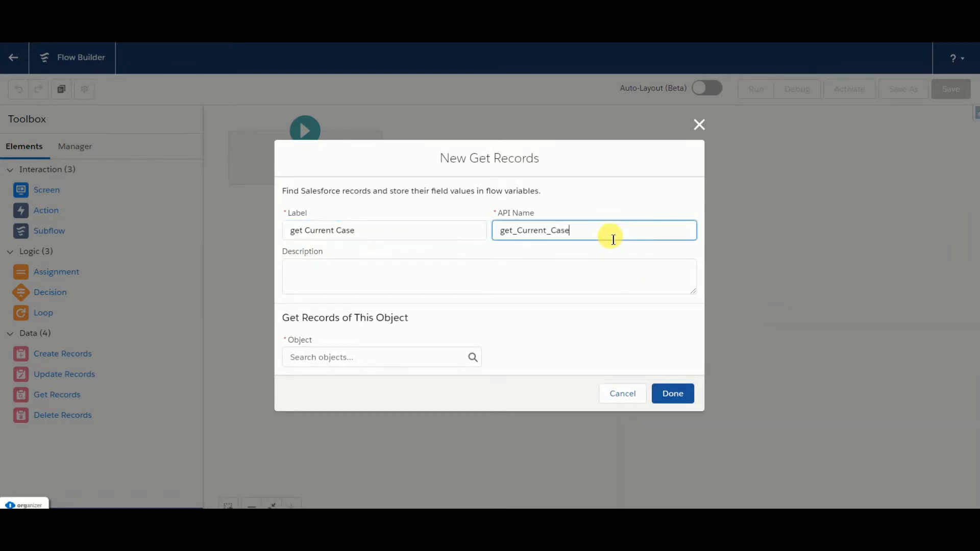
pyautogui.click(371, 363)
pyautogui.write('Cas')
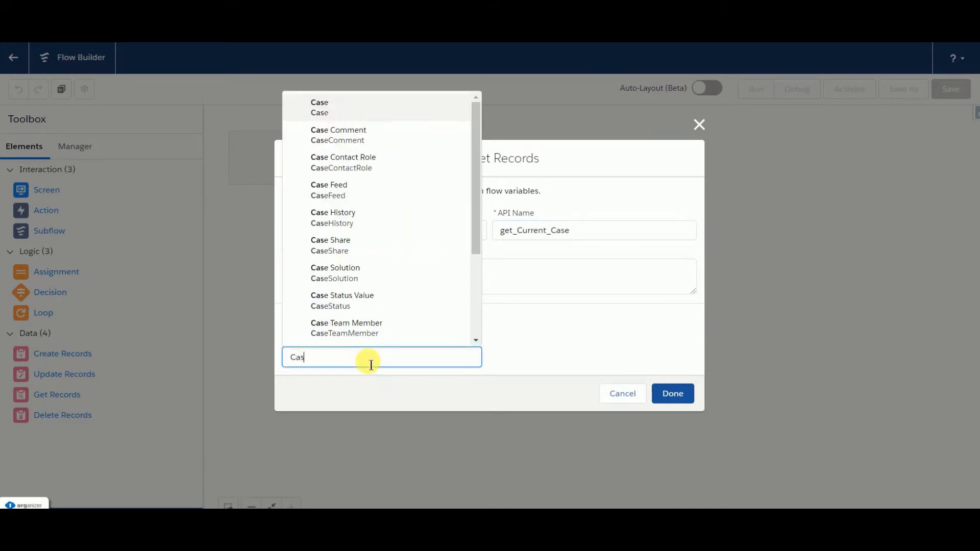
pyautogui.click(338, 105)
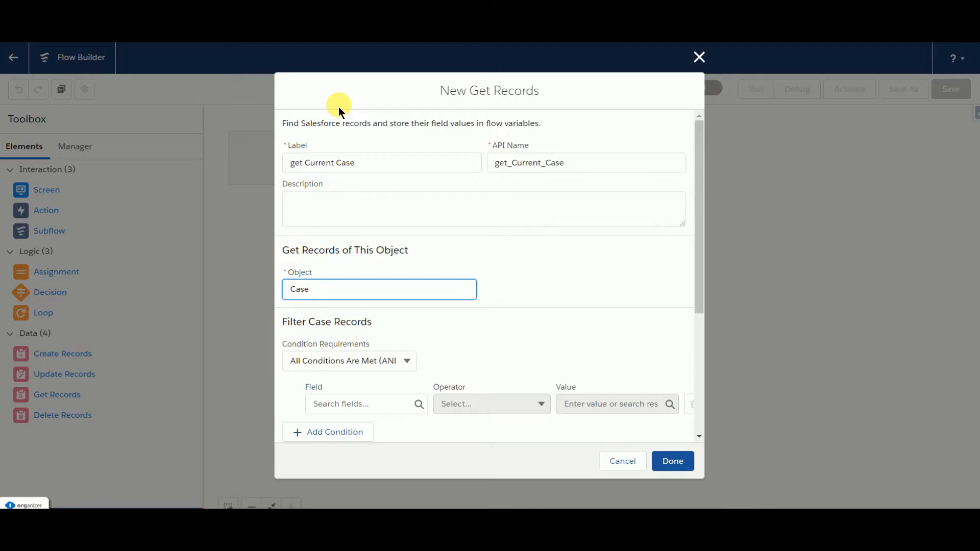
# Step: Choose the case's Id as the field for the Get Records filter condition
pyautogui.scroll(-2, 539, 234)
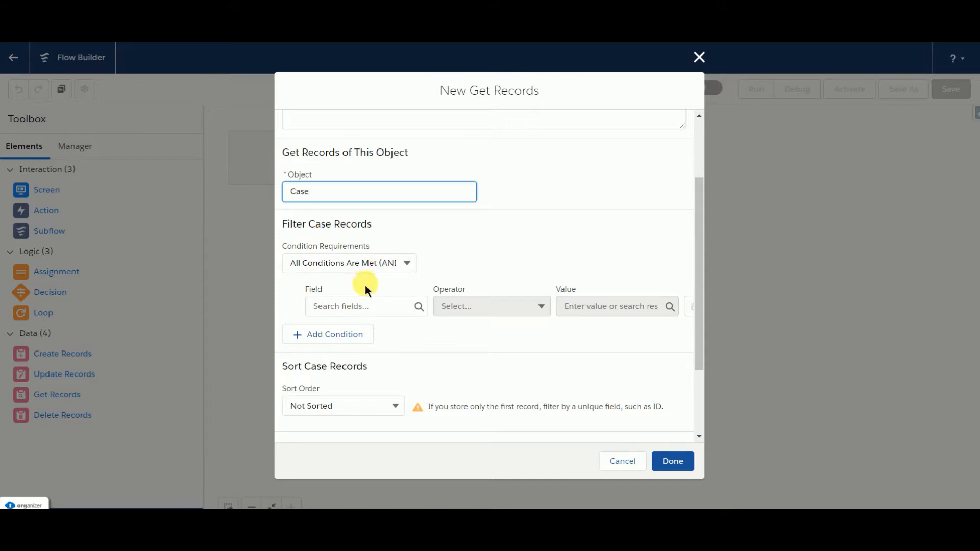
pyautogui.click(339, 306)
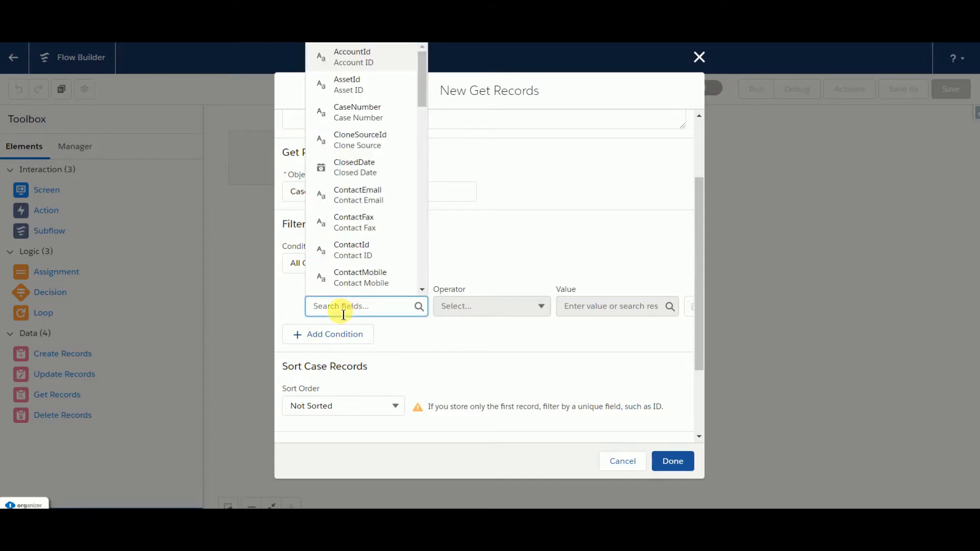
pyautogui.write('Id')
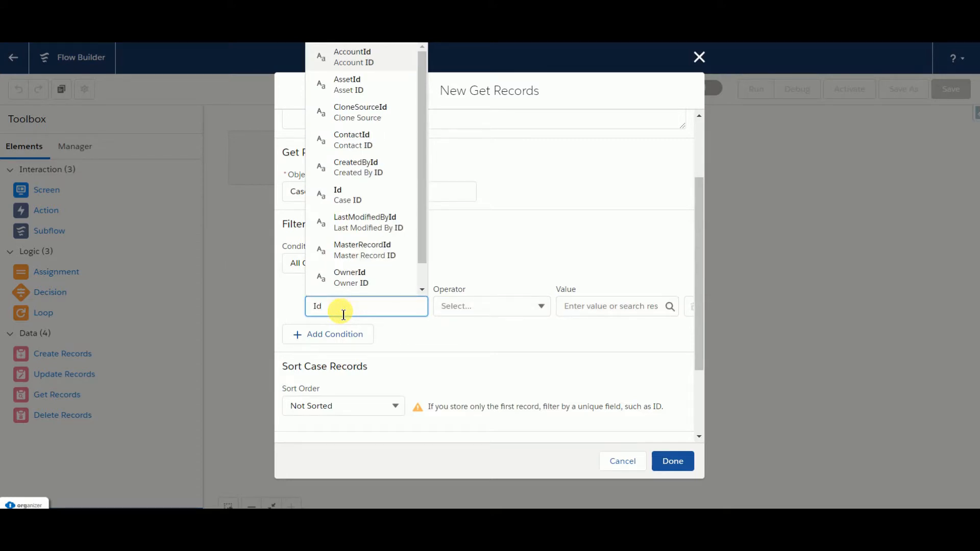
pyautogui.click(345, 196)
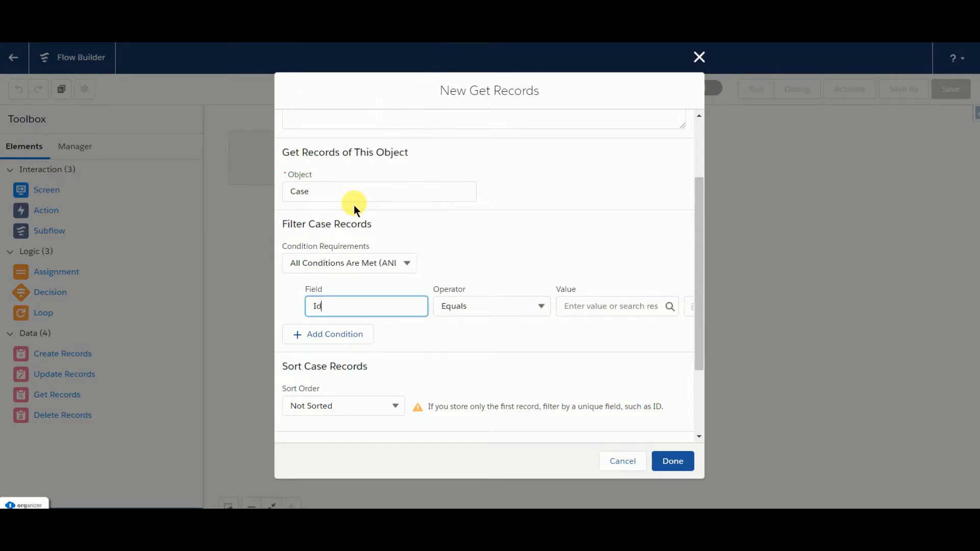
# Step: Create a Text variable named recordId, available for input, as the value the Id filter must equal
pyautogui.click(633, 309)
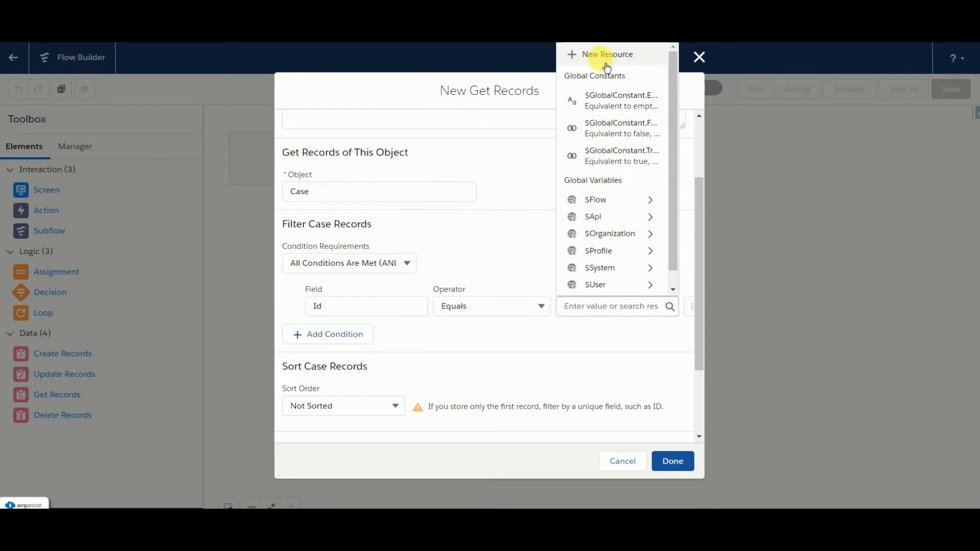
pyautogui.click(606, 66)
pyautogui.click(365, 235)
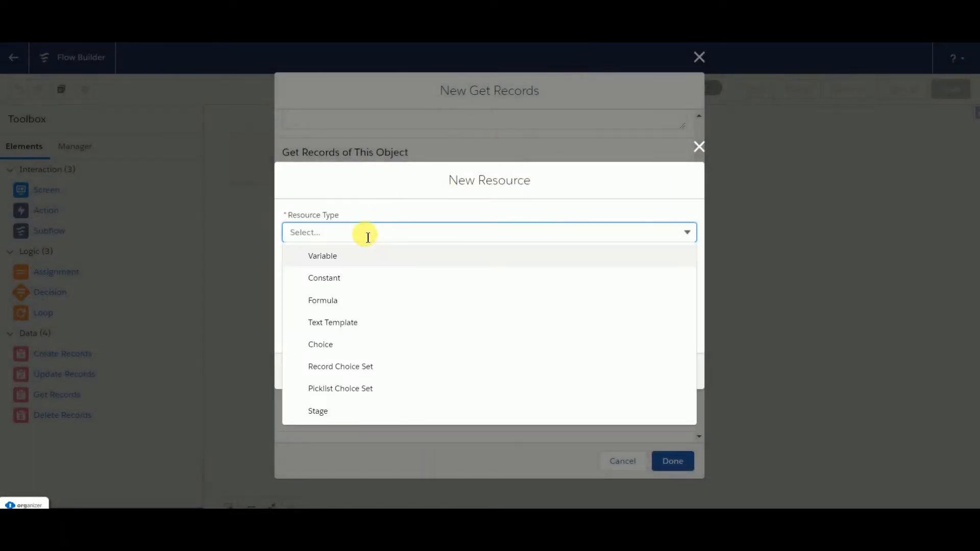
pyautogui.click(334, 255)
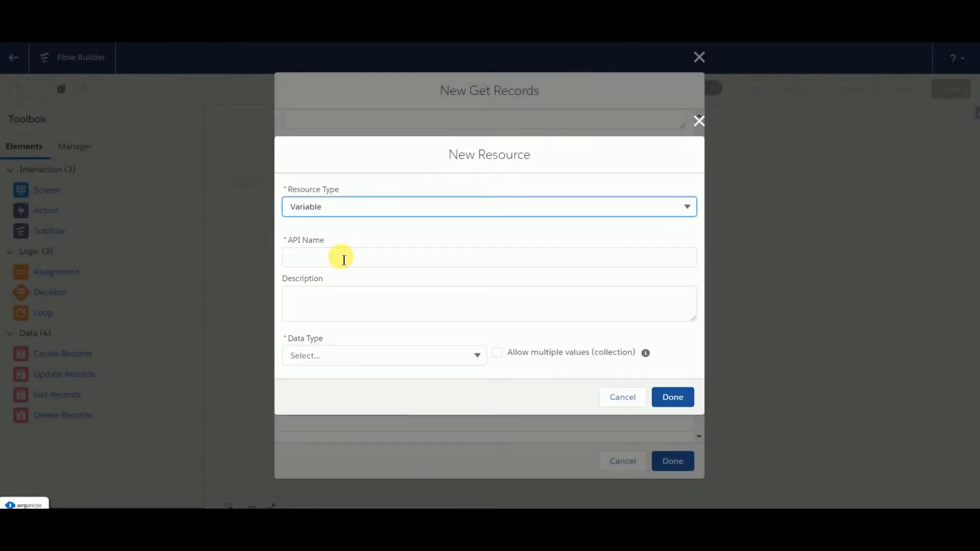
pyautogui.click(304, 266)
pyautogui.write('re')
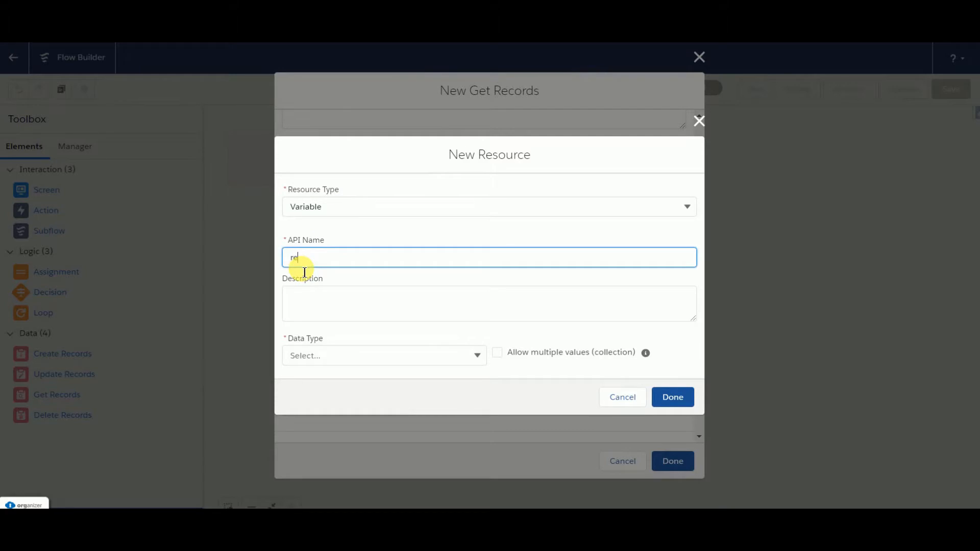
pyautogui.write('cordId')
pyautogui.click(328, 363)
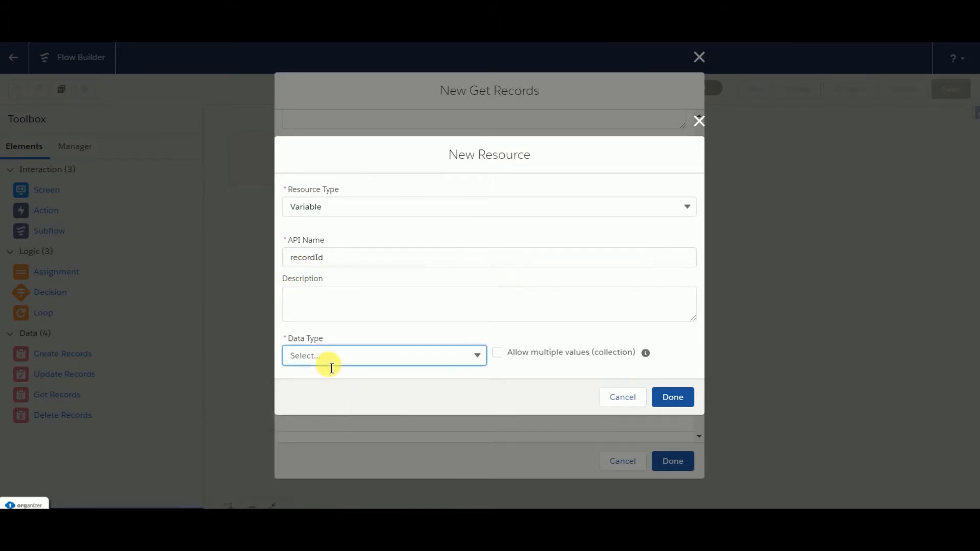
pyautogui.click(331, 131)
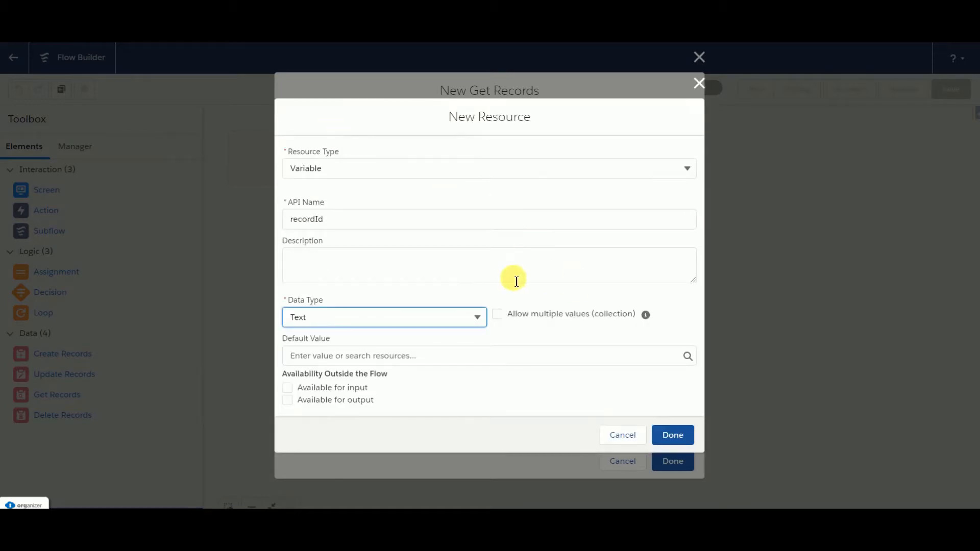
pyautogui.click(288, 388)
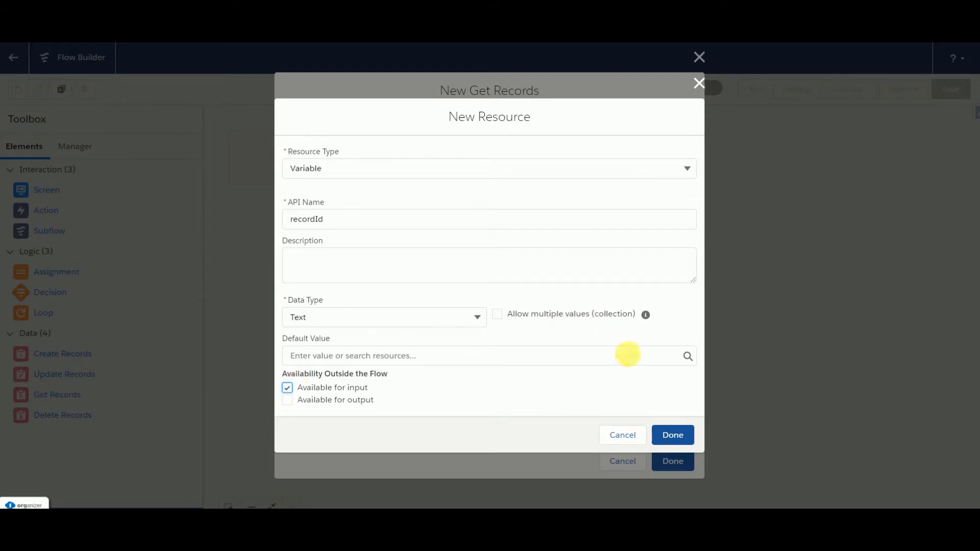
pyautogui.click(673, 436)
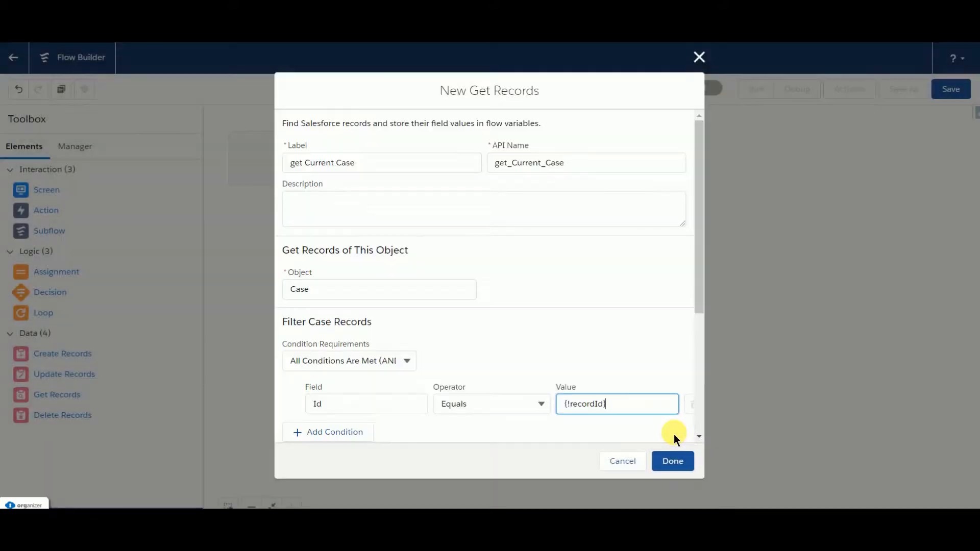
# Step: Finish the Get Records element and connect Start to it, placing it beside Start on the canvas
pyautogui.scroll(-5, 595, 345)
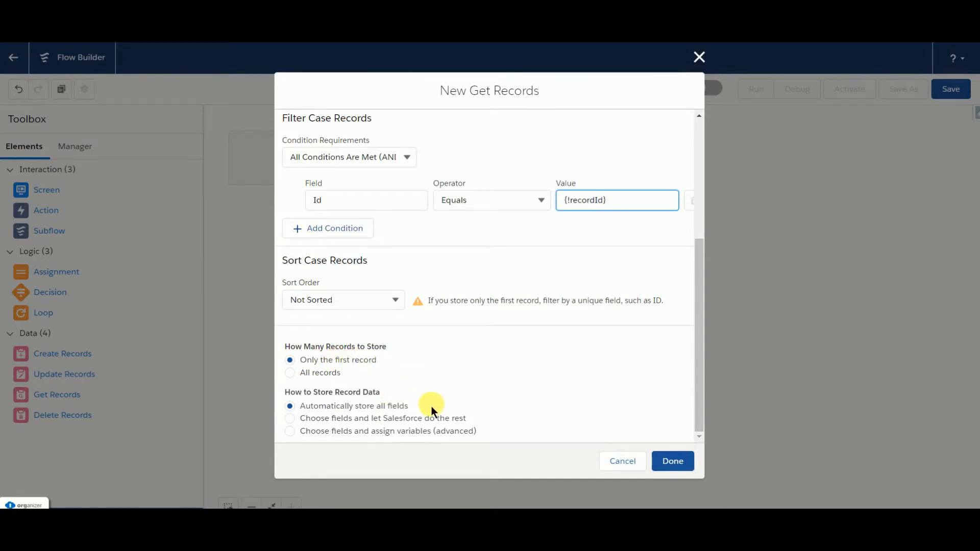
pyautogui.click(673, 461)
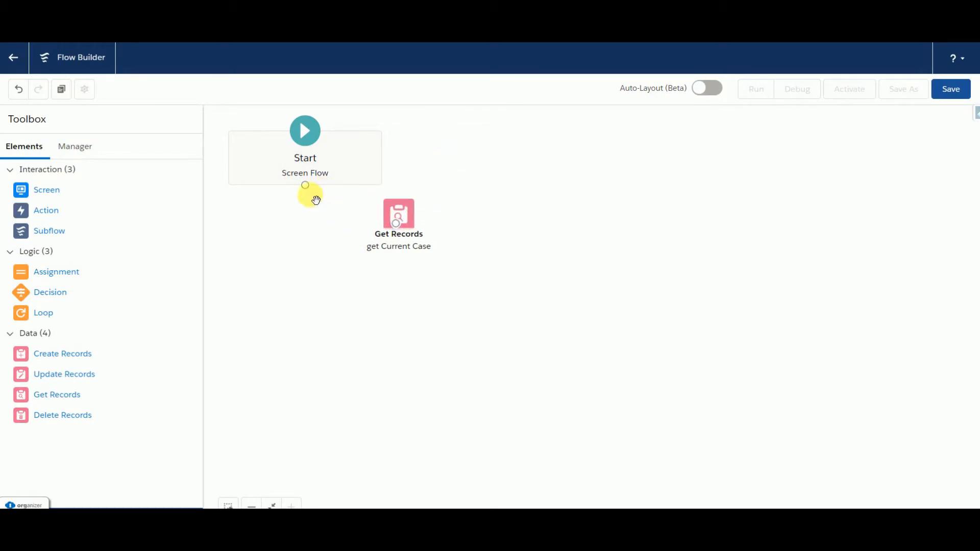
pyautogui.moveTo(305, 185); pyautogui.dragTo(442, 158)
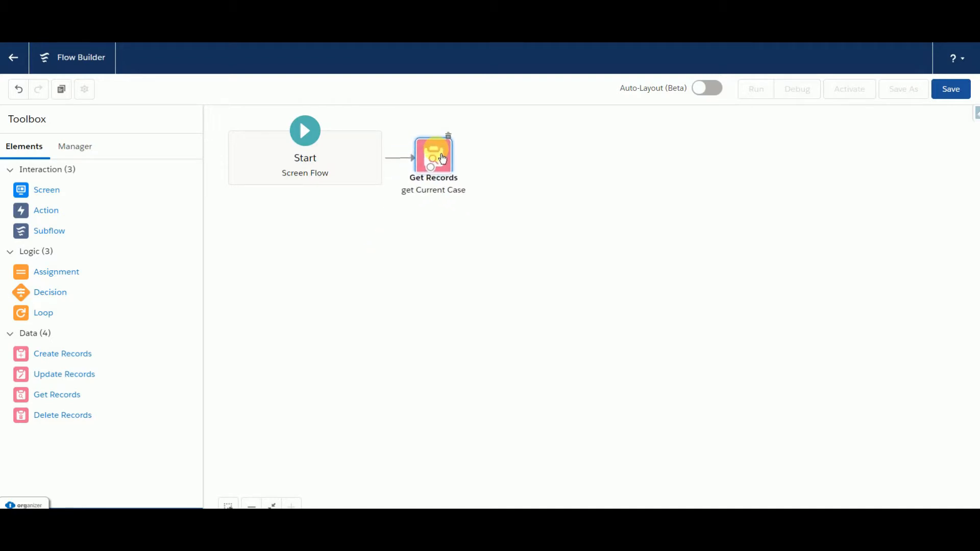
pyautogui.click(312, 243)
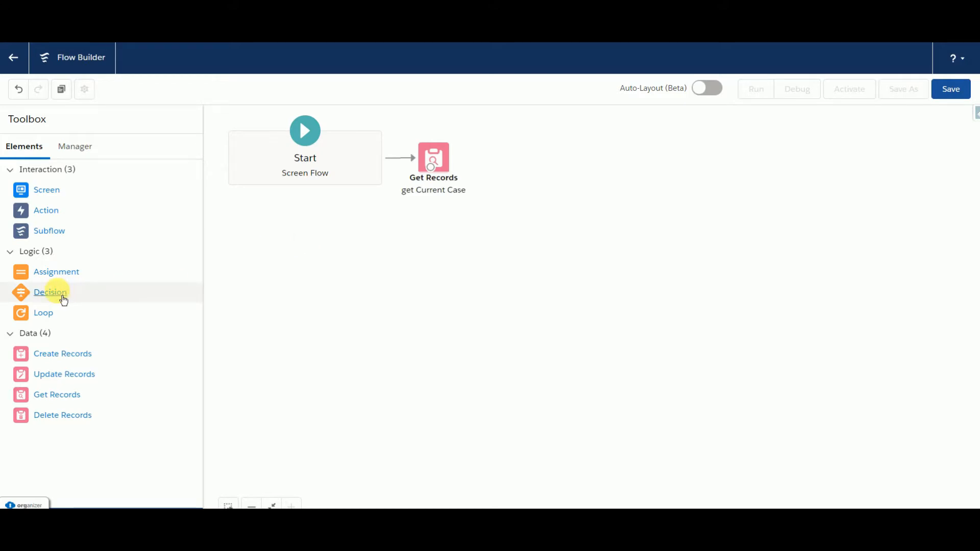
# Step: Add a Decision element labelled "Check For Status" beside Get Records and label its first outcome "Closed"
pyautogui.moveTo(64, 298); pyautogui.dragTo(505, 140)
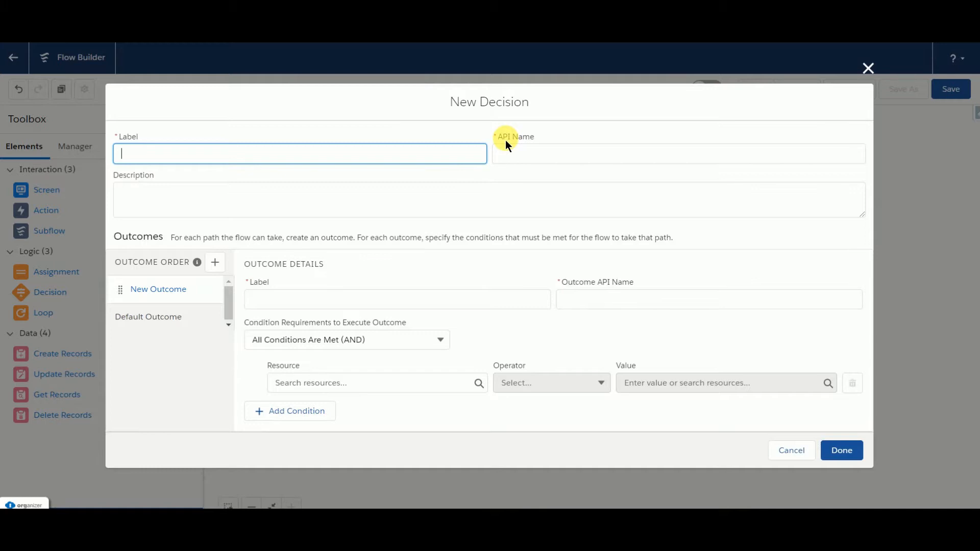
pyautogui.write('Check For Status')
pyautogui.click(510, 153)
pyautogui.click(282, 300)
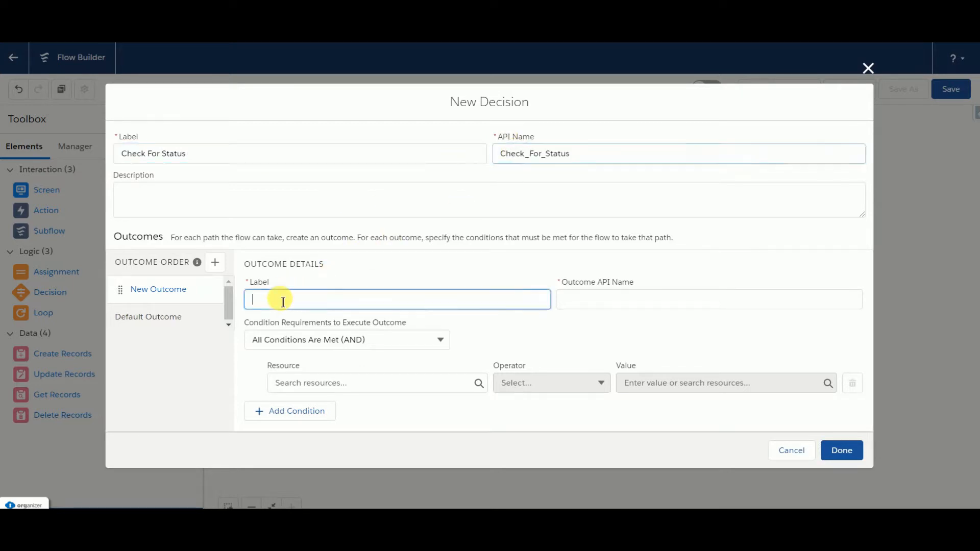
pyautogui.write('Closed')
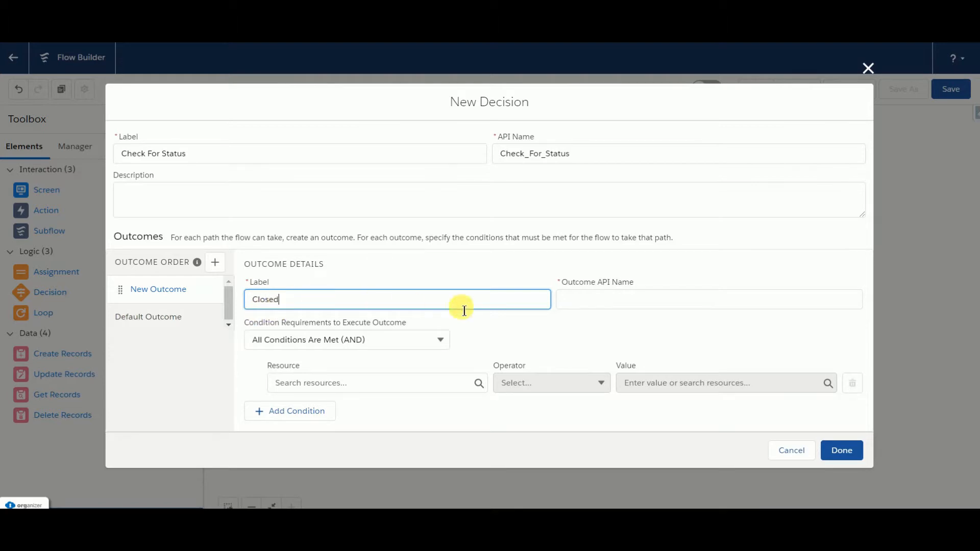
pyautogui.click(612, 292)
# Step: Set the Closed outcome's condition so that the Status of get_Current_Case equals Closed
pyautogui.click(311, 384)
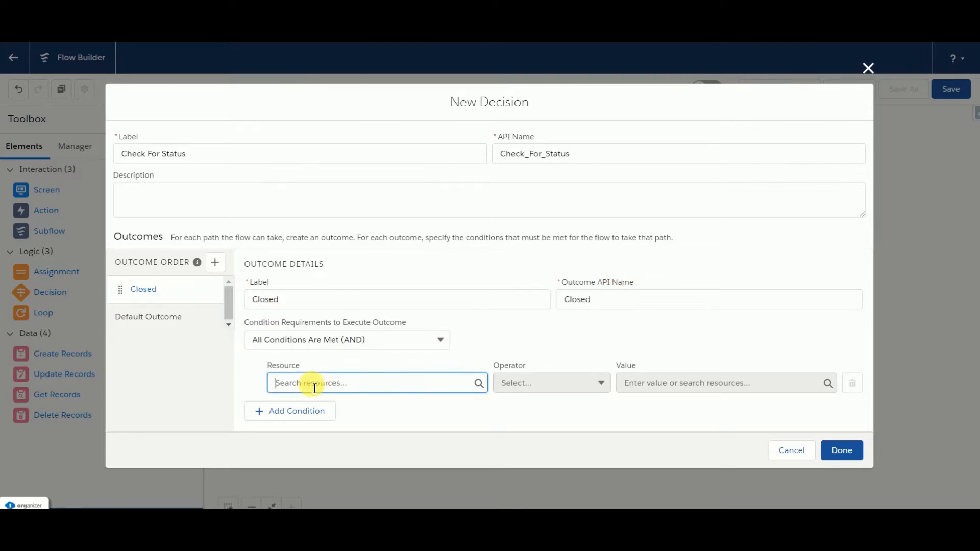
pyautogui.click(317, 175)
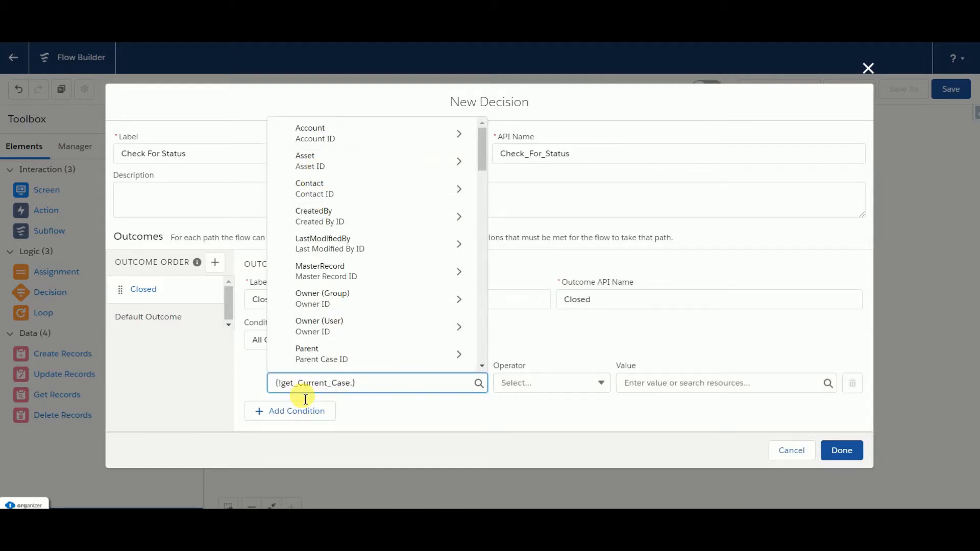
pyautogui.write('Sta')
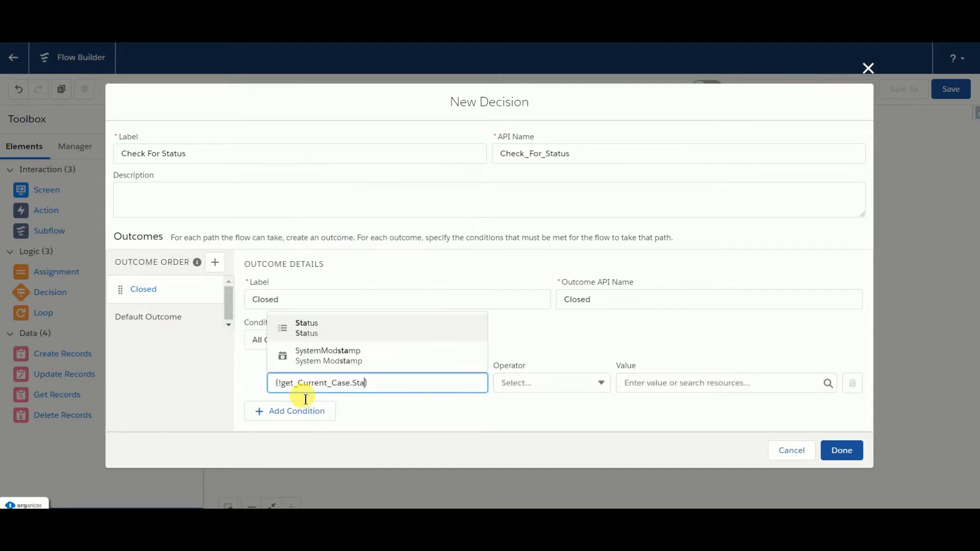
pyautogui.click(305, 328)
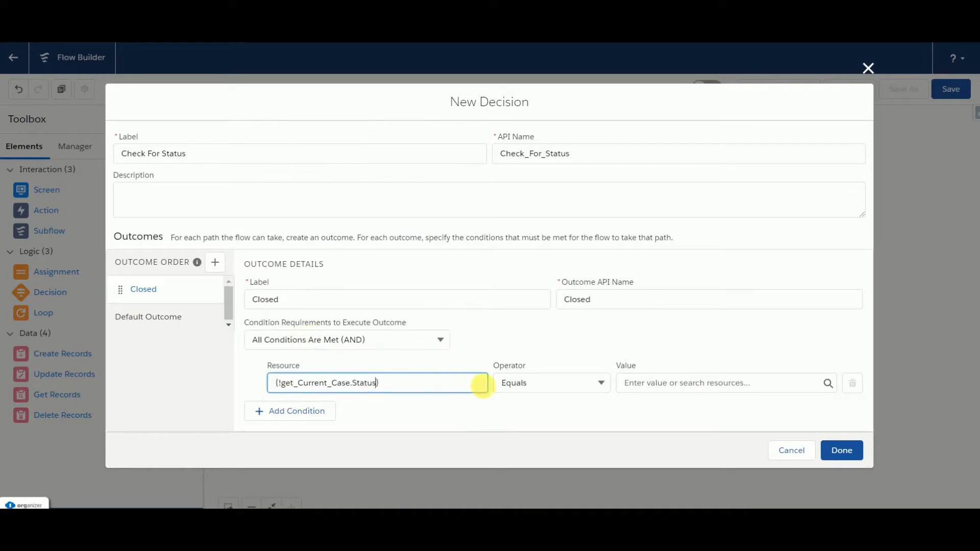
pyautogui.click(643, 390)
pyautogui.write('V')
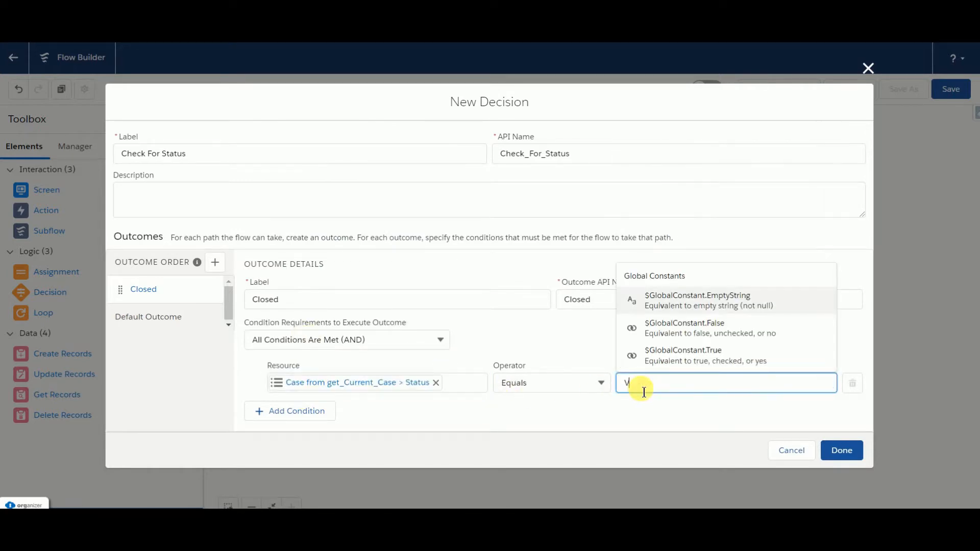
pyautogui.press('BackSpace')
pyautogui.write('Clo')
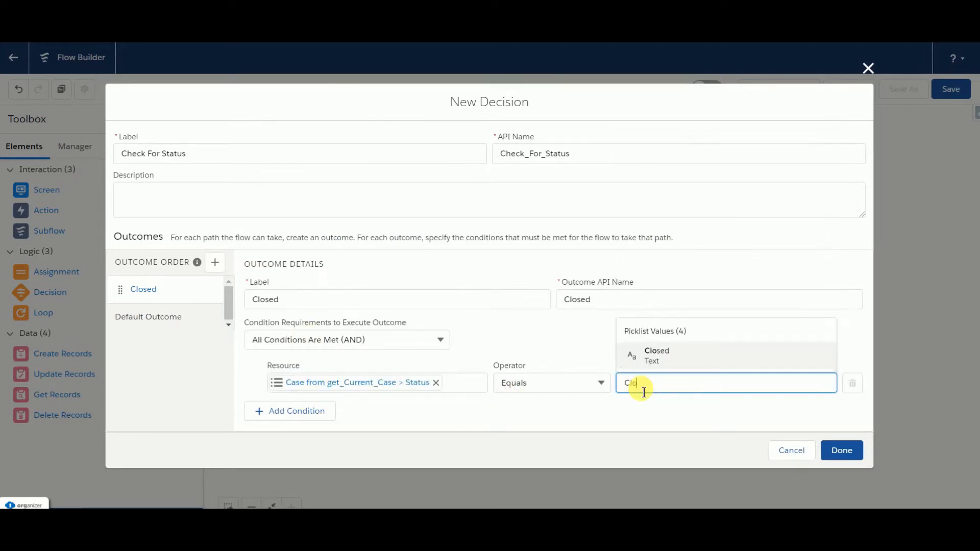
pyautogui.click(658, 354)
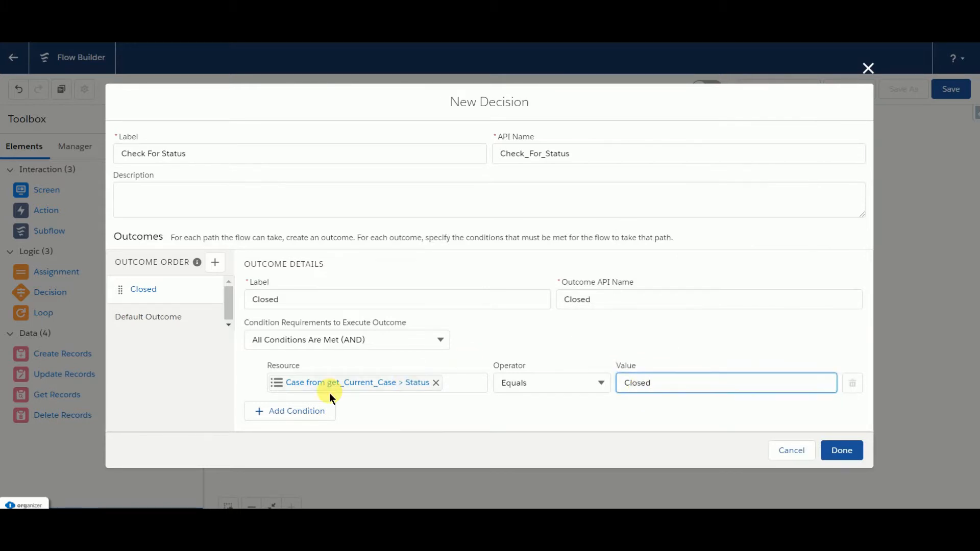
# Step: Rename the default outcome of the Check For Status decision to "Not Closed"
pyautogui.click(178, 330)
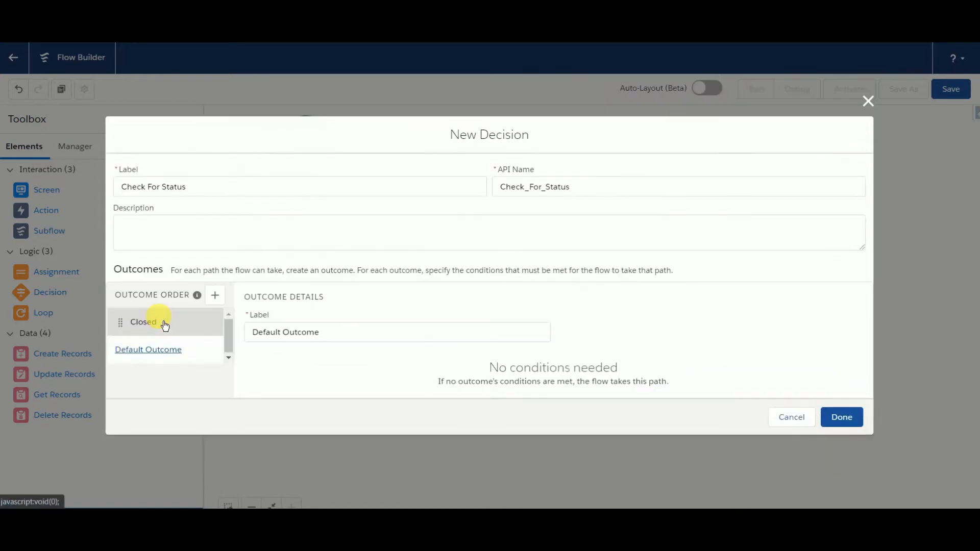
pyautogui.click(333, 298)
pyautogui.press('BackSpace')
pyautogui.press('BackSpace')
pyautogui.press('BackSpace')
pyautogui.press('BackSpace')
pyautogui.press('BackSpace')
pyautogui.press('BackSpace')
pyautogui.press('BackSpace')
pyautogui.press('BackSpace')
pyautogui.press('BackSpace')
pyautogui.press('BackSpace')
pyautogui.press('BackSpace')
pyautogui.press('BackSpace')
pyautogui.press('BackSpace')
pyautogui.press('BackSpace')
pyautogui.press('BackSpace')
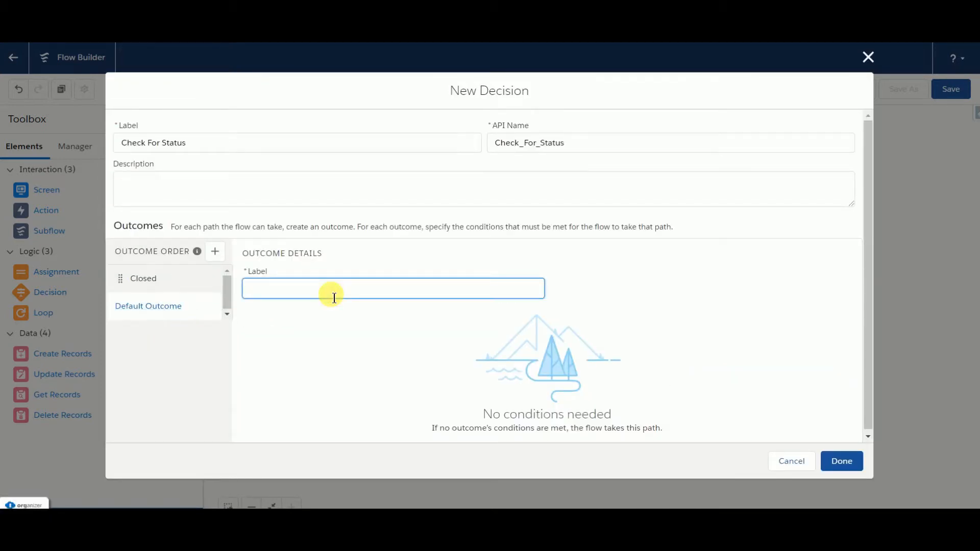
pyautogui.write('Not')
pyautogui.press('Tab')
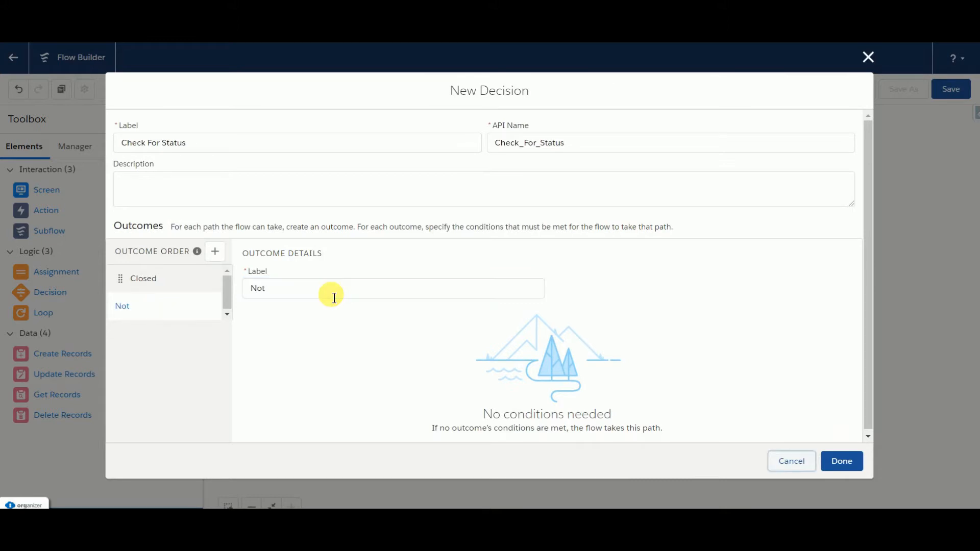
pyautogui.click(334, 298)
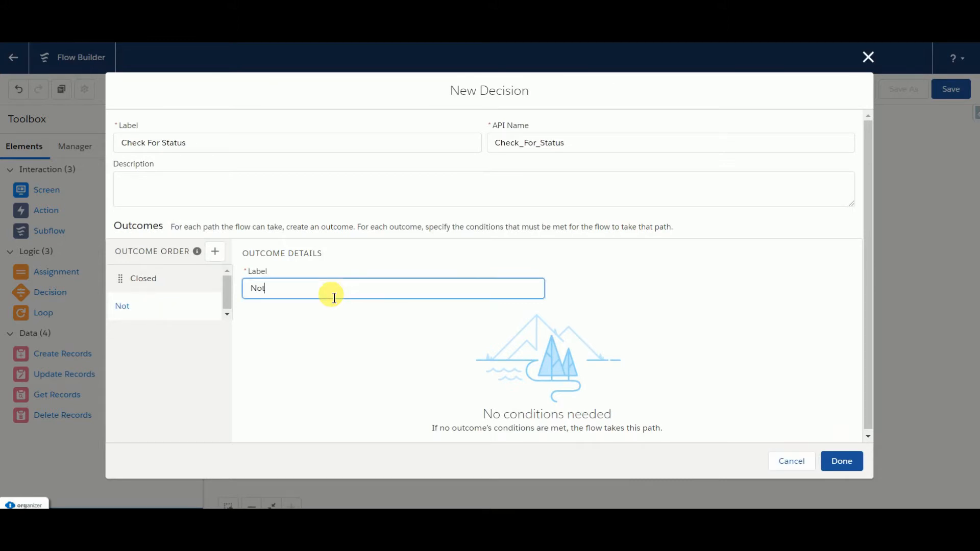
pyautogui.write('Closed')
# Step: Finish the Check For Status decision, connect Get Records to it, and align it with Get Records on the canvas
pyautogui.click(848, 464)
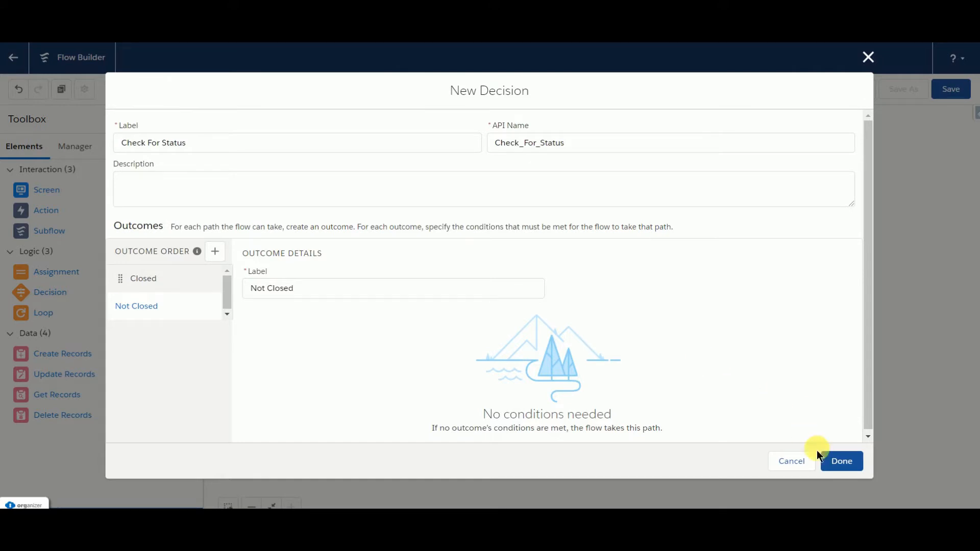
pyautogui.click(837, 460)
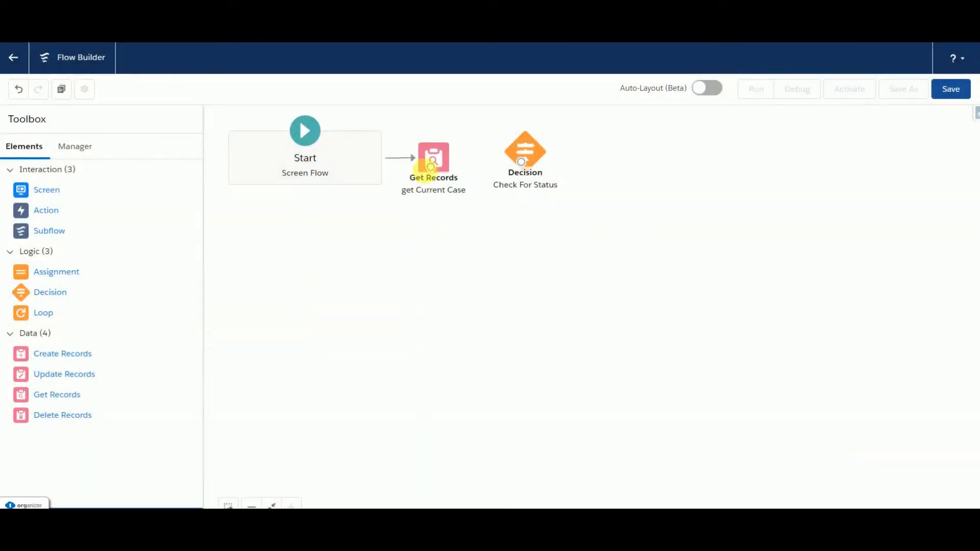
pyautogui.moveTo(431, 166); pyautogui.dragTo(523, 158)
pyautogui.moveTo(540, 169); pyautogui.dragTo(531, 159)
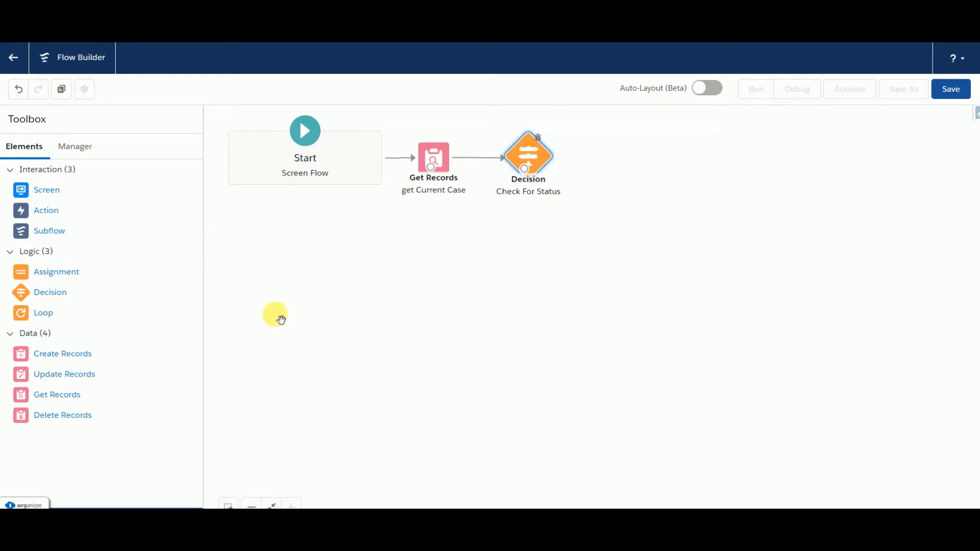
# Step: Add a Screen element below the Check For Status decision and place a Display Text component on it
pyautogui.moveTo(23, 195); pyautogui.dragTo(516, 250)
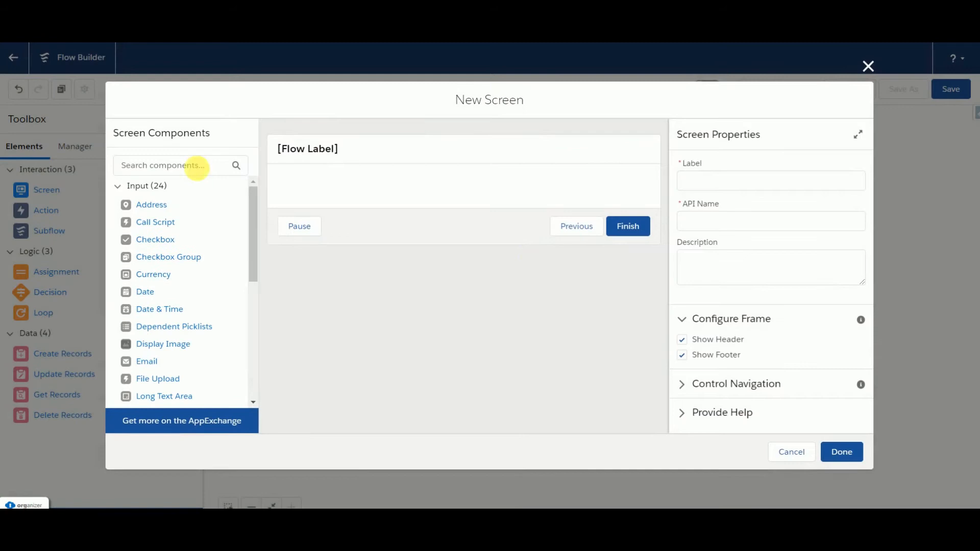
pyautogui.click(201, 173)
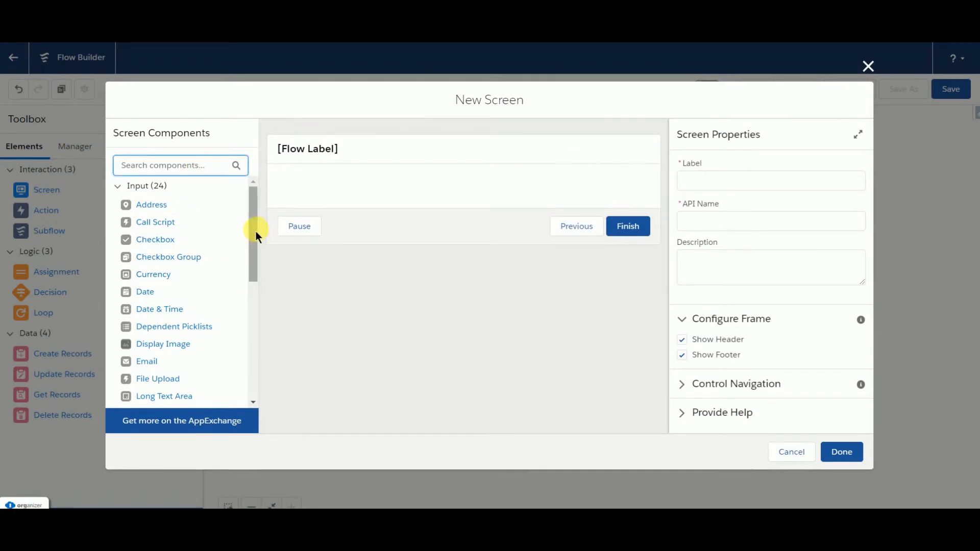
pyautogui.moveTo(254, 246); pyautogui.dragTo(253, 349)
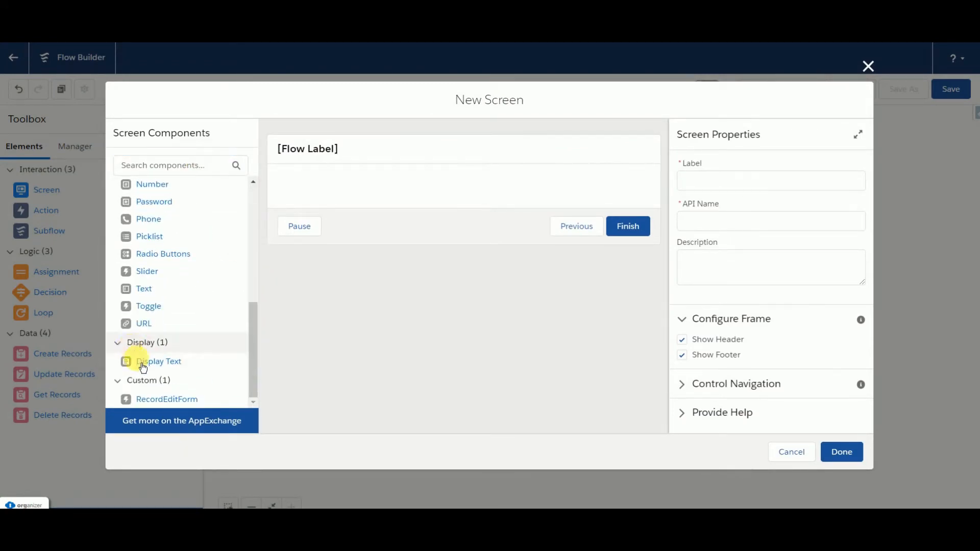
pyautogui.moveTo(132, 361); pyautogui.dragTo(320, 192)
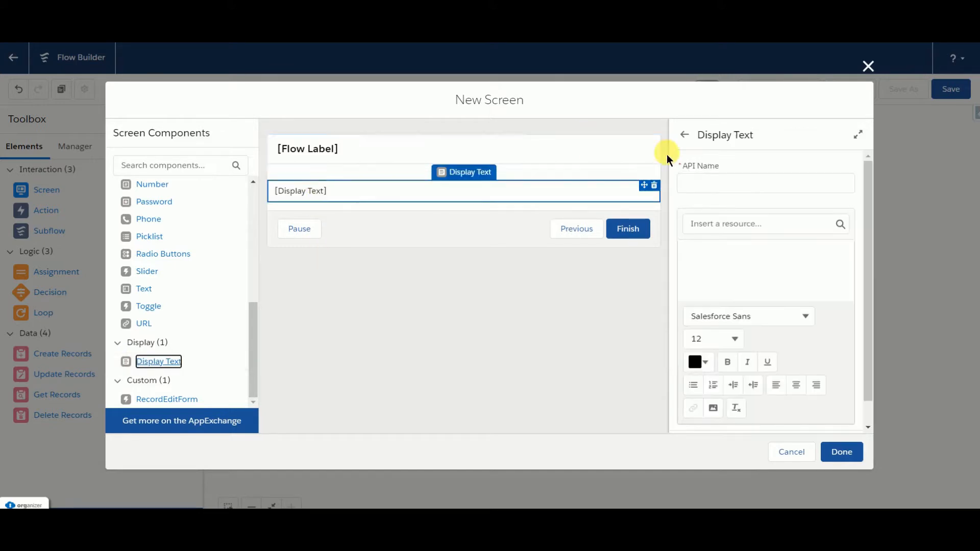
# Step: Label the new screen "Screen1" and give it the matching API name
pyautogui.click(527, 153)
pyautogui.click(749, 184)
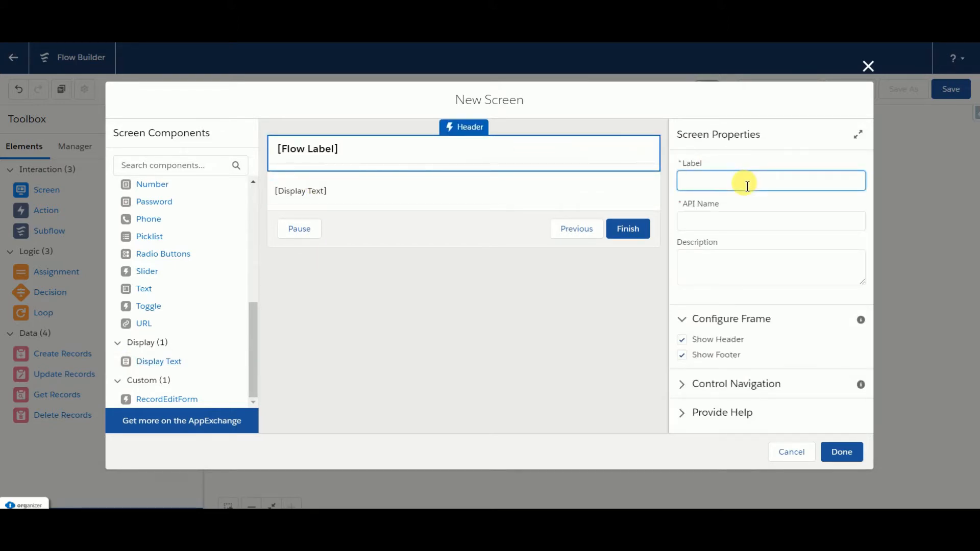
pyautogui.write('Screen1')
pyautogui.click(735, 214)
# Step: Set the API name of the Display Text component to msg1
pyautogui.moveTo(418, 181); pyautogui.dragTo(362, 189)
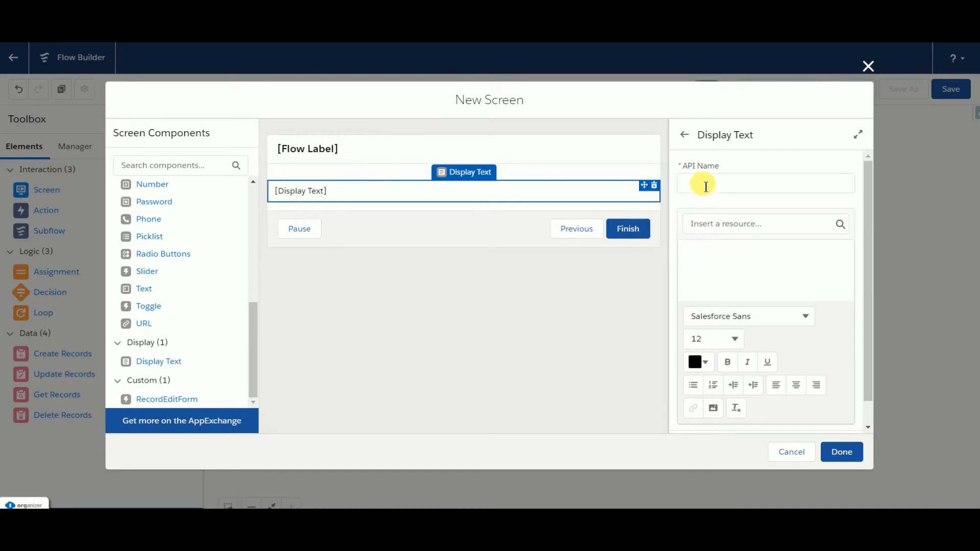
pyautogui.click(706, 185)
pyautogui.write('msg')
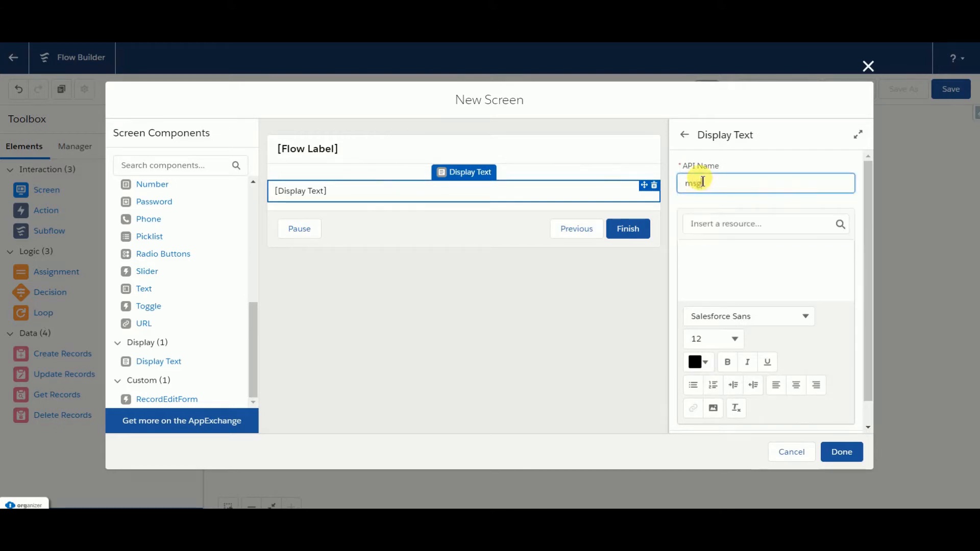
pyautogui.write('1')
# Step: Enter "Case Need to be Closed for the Feedback Score" as the content of the msg1 display text
pyautogui.click(717, 243)
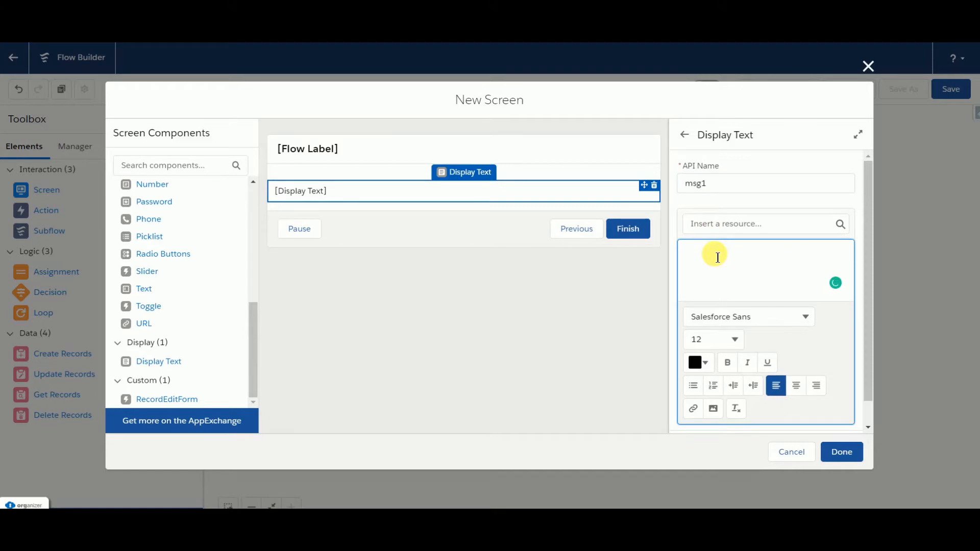
pyautogui.write('Case Need to be Clo')
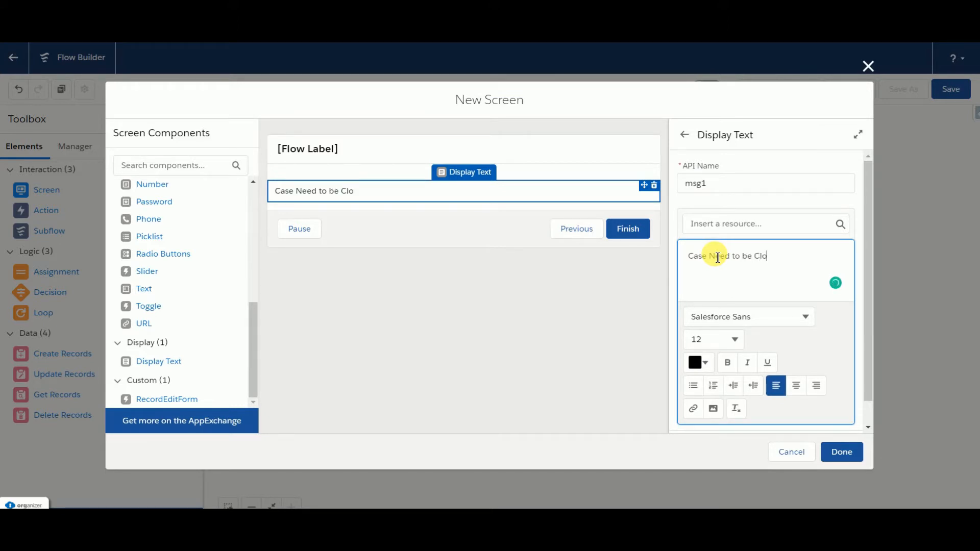
pyautogui.write('sed for the Feedab')
pyautogui.press('BackSpace')
pyautogui.press('BackSpace')
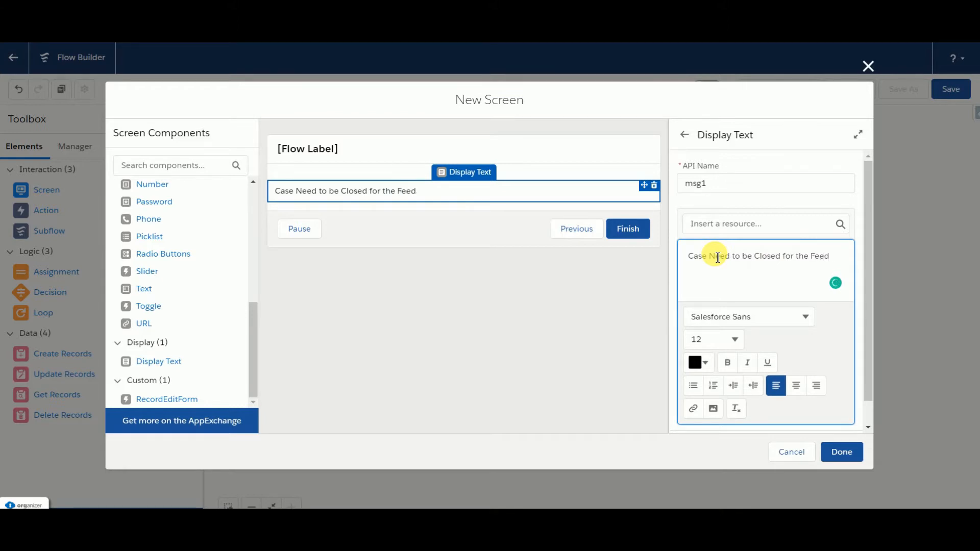
pyautogui.write('back S')
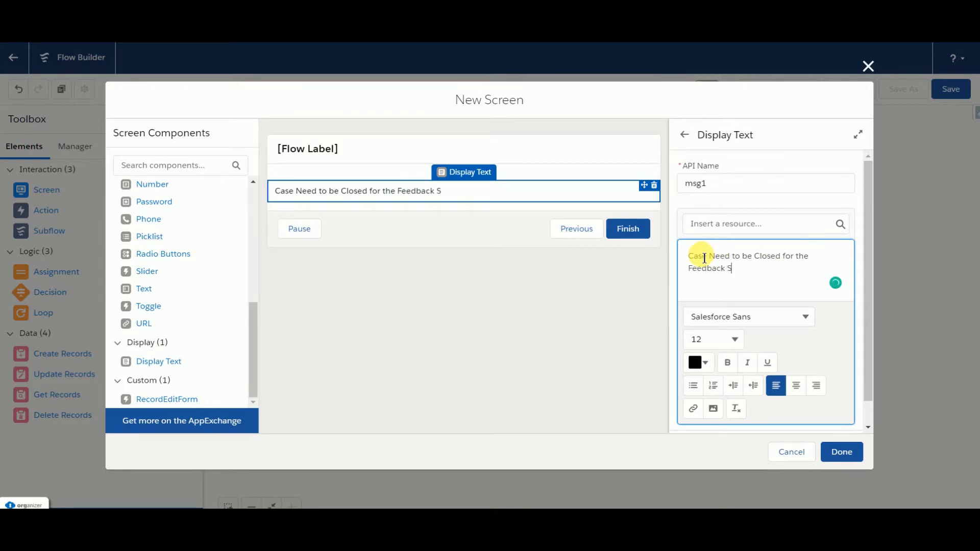
pyautogui.write('core')
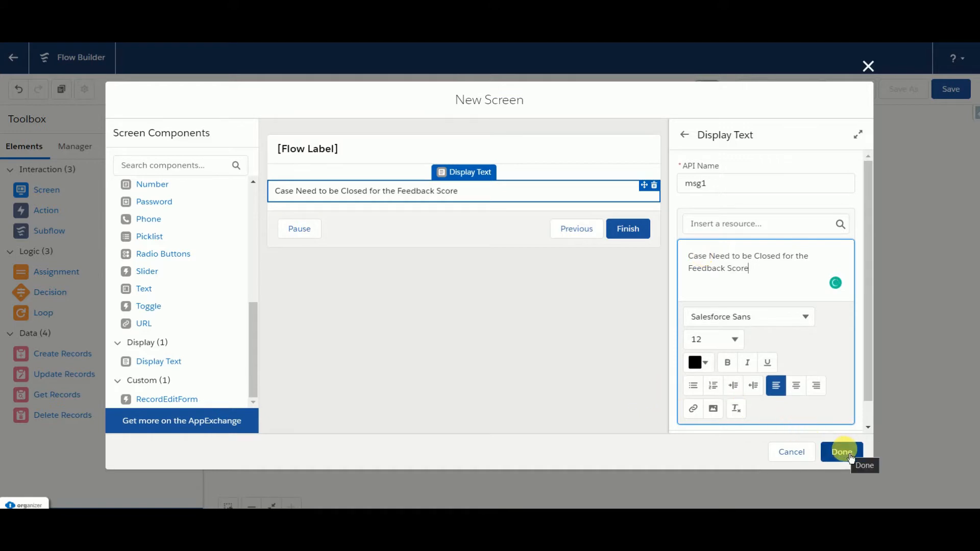
# Step: Hide the footer of Screen1 and finish the screen element
pyautogui.click(455, 225)
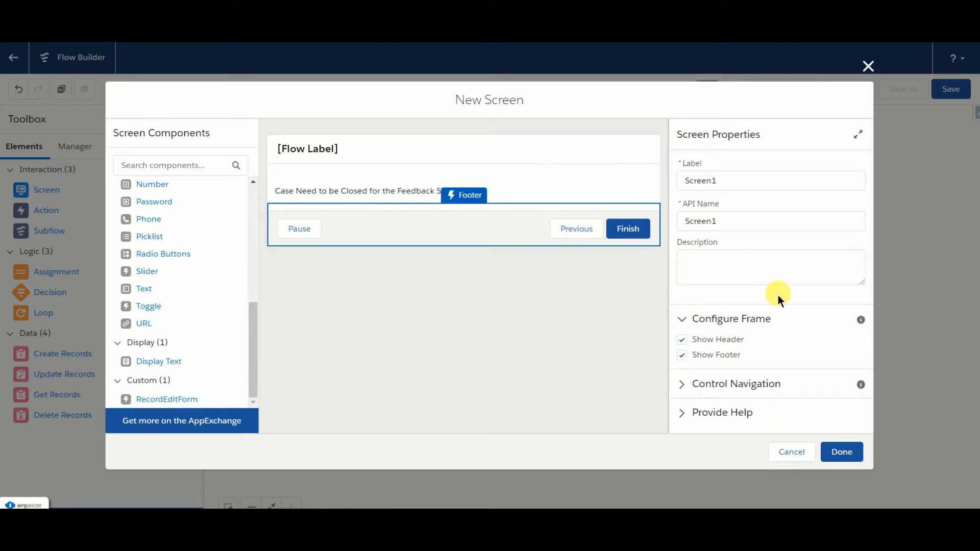
pyautogui.click(680, 357)
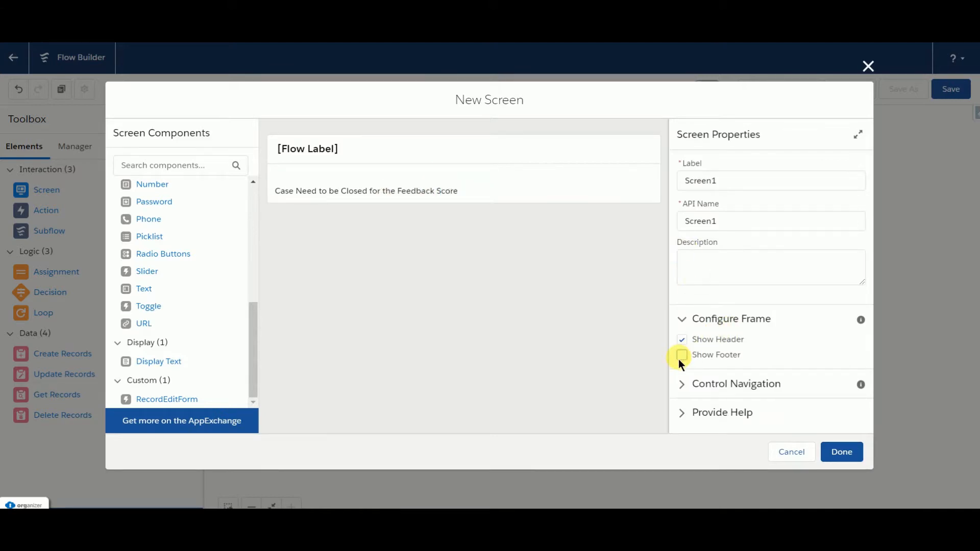
pyautogui.click(846, 460)
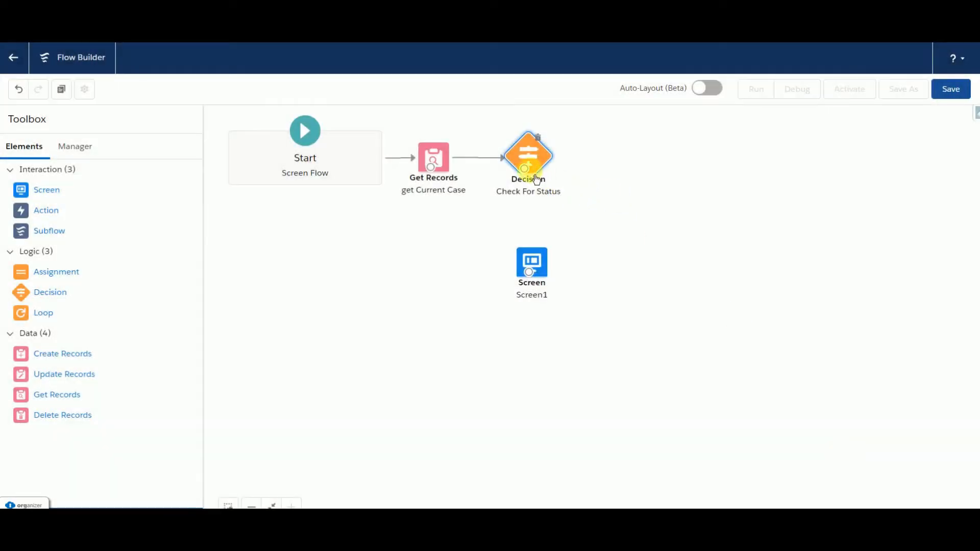
# Step: Connect the Check For Status decision to Screen1 using the Not Closed outcome
pyautogui.moveTo(524, 169); pyautogui.dragTo(527, 273)
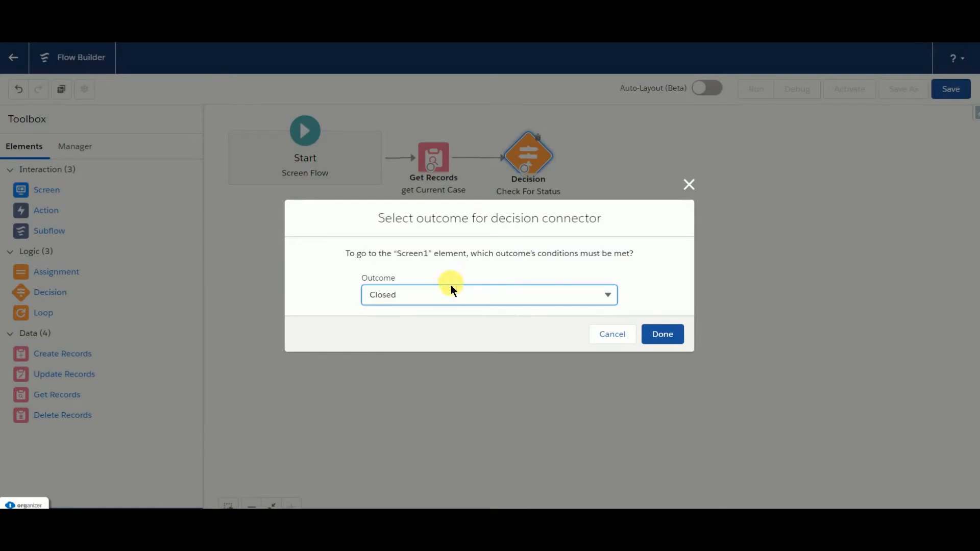
pyautogui.click(452, 295)
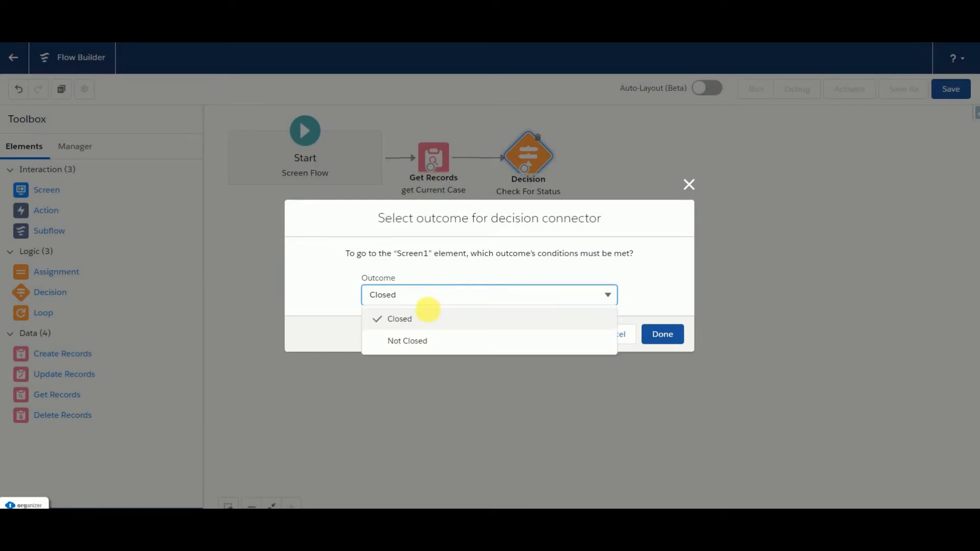
pyautogui.click(407, 340)
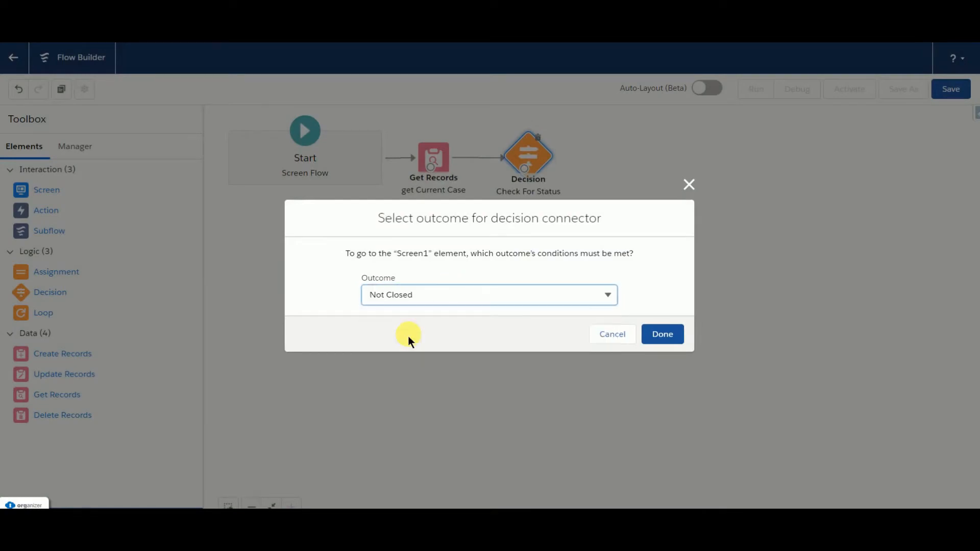
pyautogui.click(675, 338)
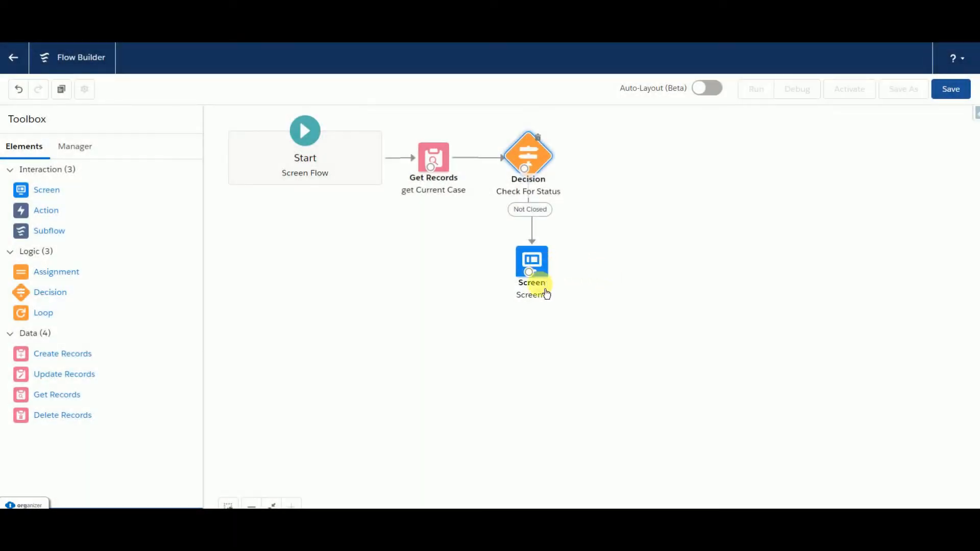
# Step: Move Screen1 further down beneath Check For Status, and add another Decision element beside that decision
pyautogui.moveTo(552, 269); pyautogui.dragTo(543, 306)
pyautogui.click(362, 301)
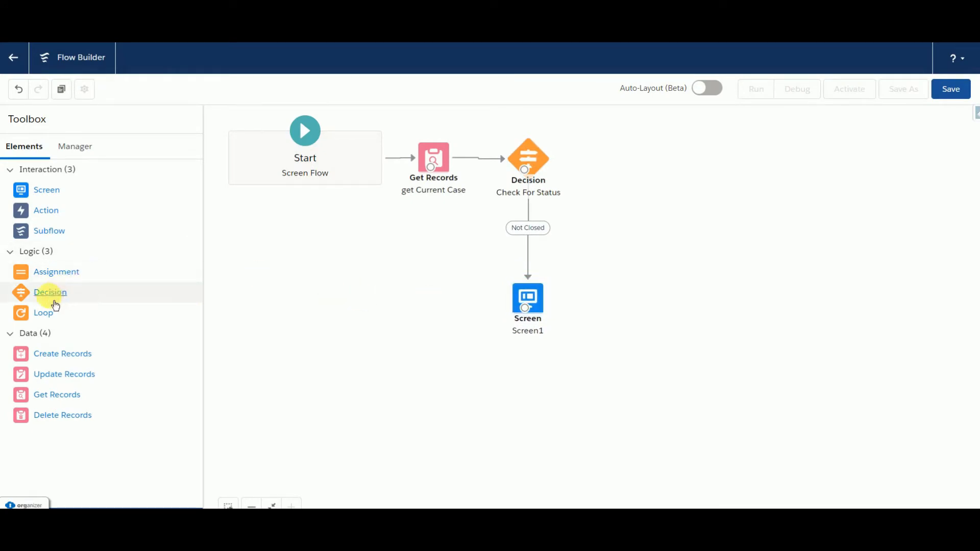
pyautogui.moveTo(50, 296); pyautogui.dragTo(595, 146)
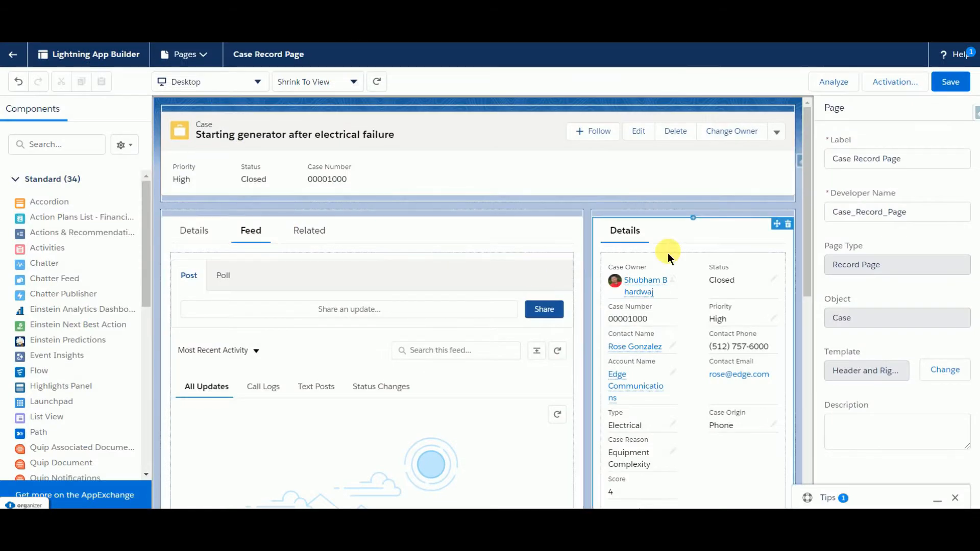
# Step: Switch to Lightning App Builder and examine the case details on the Case Record Page
pyautogui.click(386, 399)
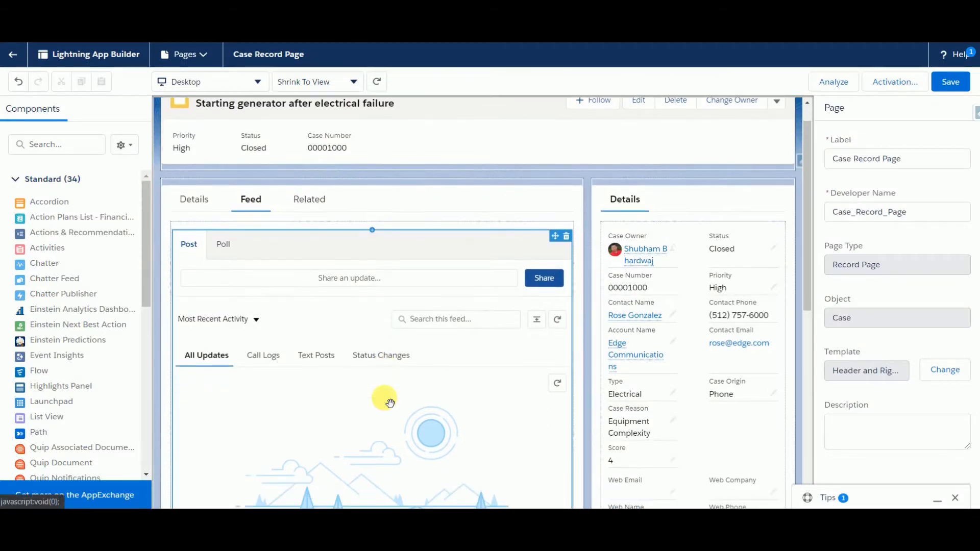
pyautogui.click(195, 200)
pyautogui.scroll(-3, 313, 301)
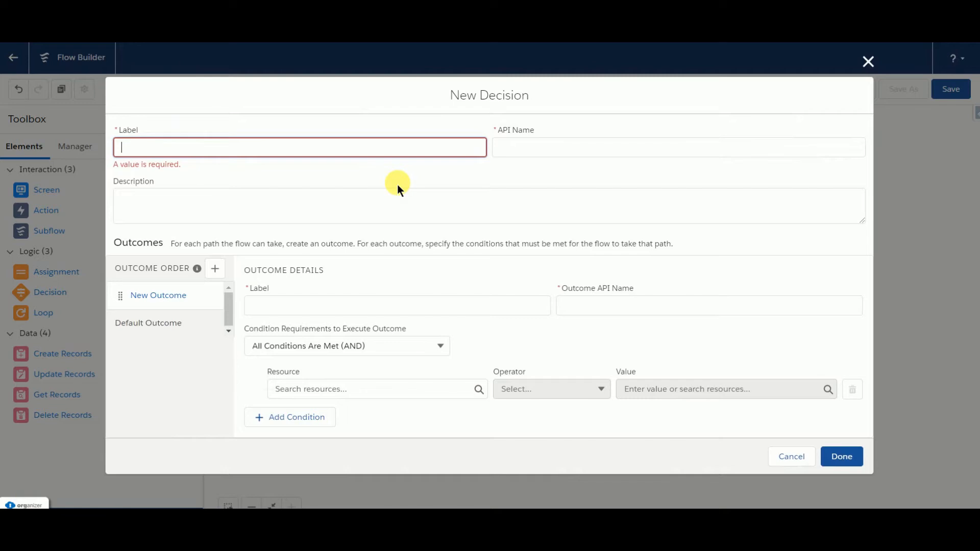
# Step: Return to Flow Builder and label the new decision "Check For Score", with the matching API name
pyautogui.write('Check For Score')
pyautogui.click(537, 151)
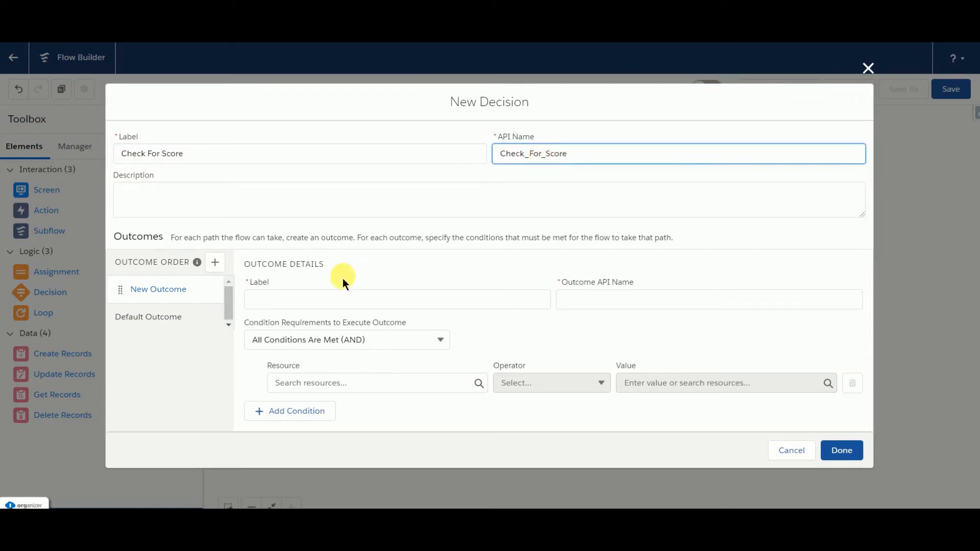
# Step: Label the first outcome of the Check For Score decision "Score Is Not Filled"
pyautogui.click(274, 305)
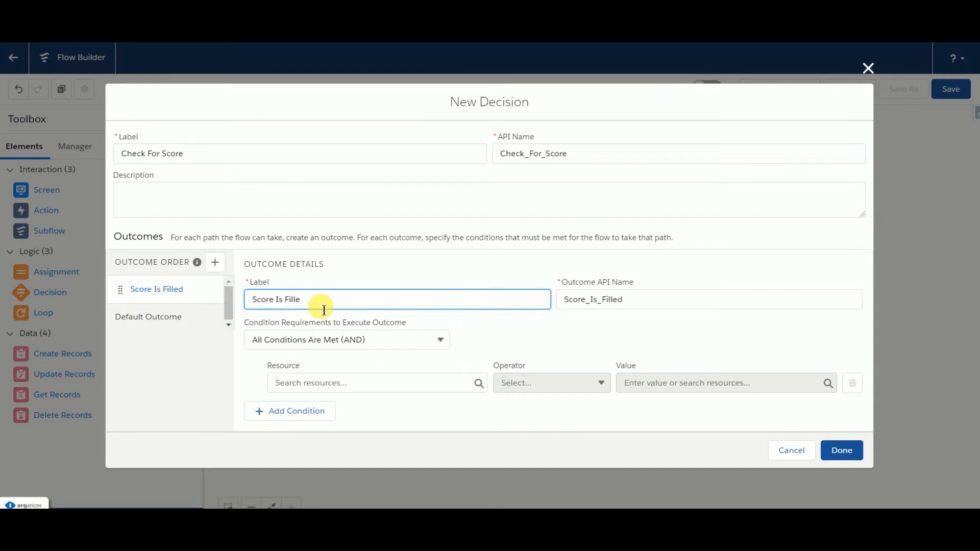
pyautogui.press('BackSpace')
pyautogui.press('BackSpace')
pyautogui.press('BackSpace')
pyautogui.write('Not Filled')
# Step: Replace the outcome's API name with ScoreisNotFilled
pyautogui.click(641, 310)
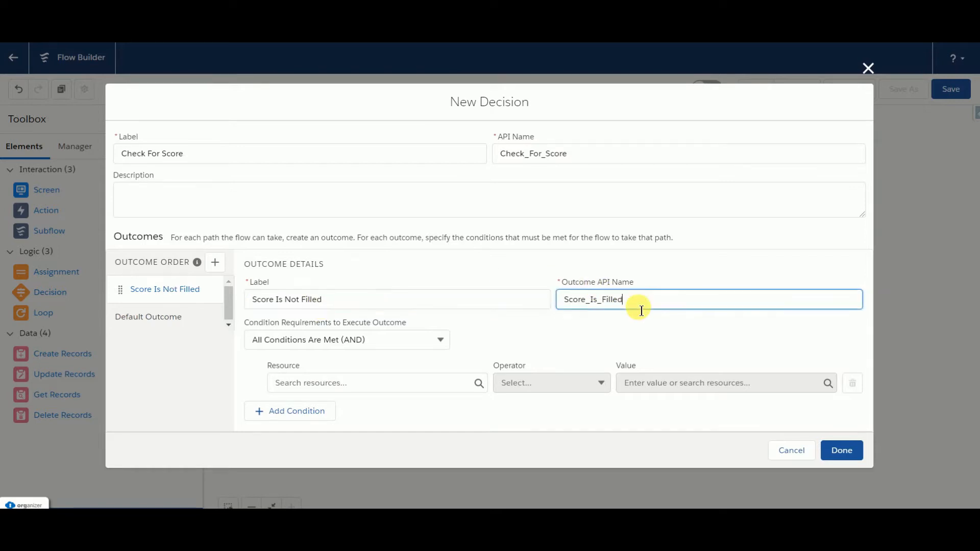
pyautogui.press('BackSpace')
pyautogui.press('BackSpace')
pyautogui.press('BackSpace')
pyautogui.press('BackSpace')
pyautogui.press('BackSpace')
pyautogui.press('BackSpace')
pyautogui.press('BackSpace')
pyautogui.press('BackSpace')
pyautogui.press('BackSpace')
pyautogui.press('BackSpace')
pyautogui.press('BackSpace')
pyautogui.press('BackSpace')
pyautogui.press('BackSpace')
pyautogui.press('BackSpace')
pyautogui.press('BackSpace')
pyautogui.write('Score is Not Filled')
# Step: Set the Score Is Not Filled condition so the Score field of the case from get_Current_Case Is Null equals $GlobalConstant.True
pyautogui.click(346, 394)
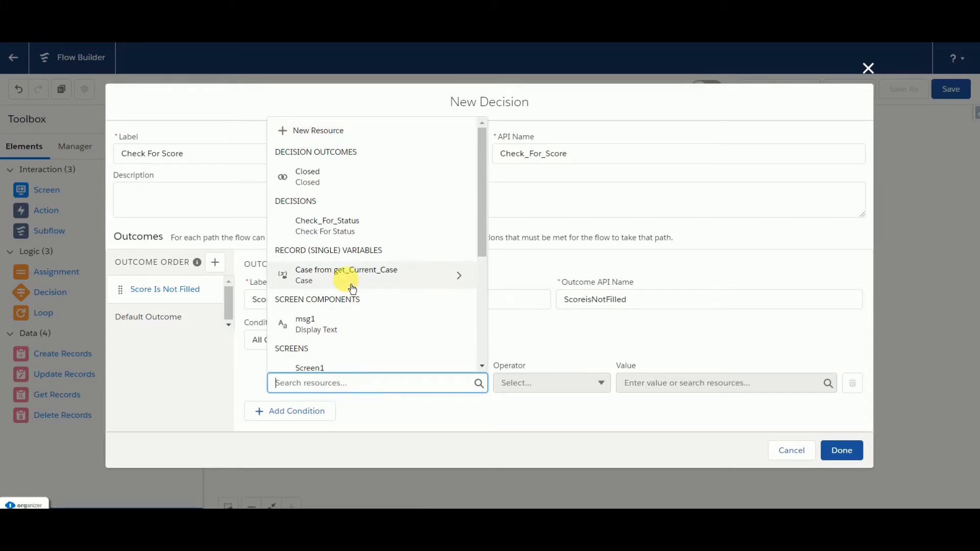
pyautogui.click(352, 289)
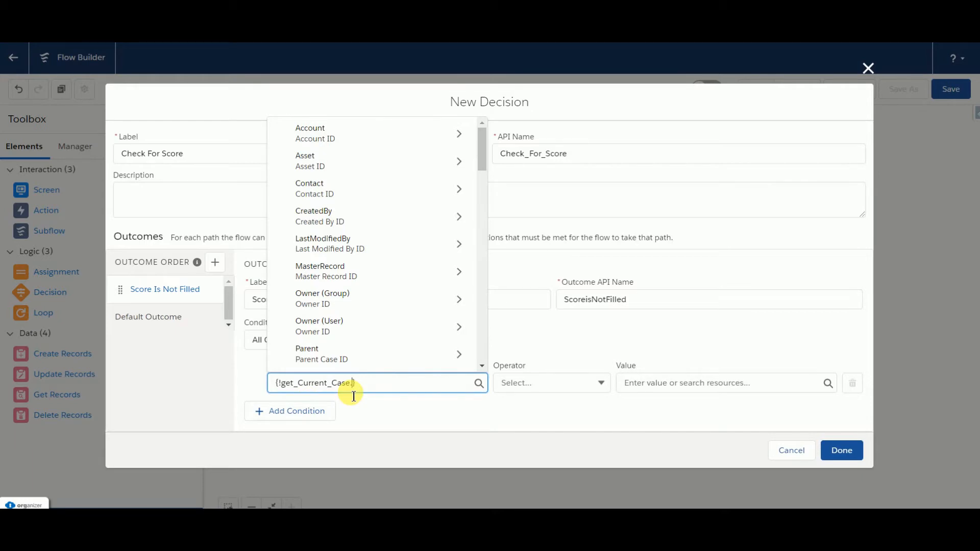
pyautogui.write('Score')
pyautogui.click(329, 354)
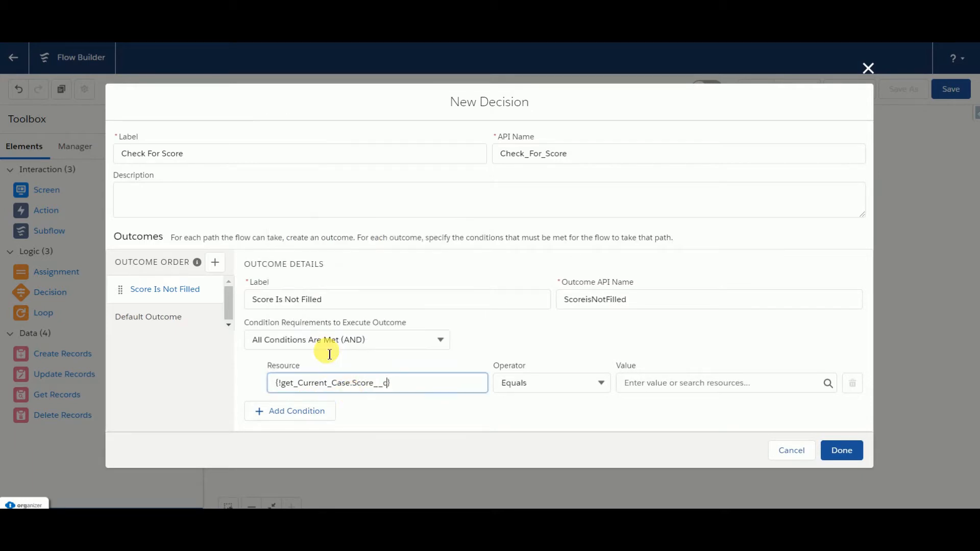
pyautogui.click(586, 383)
pyautogui.click(547, 336)
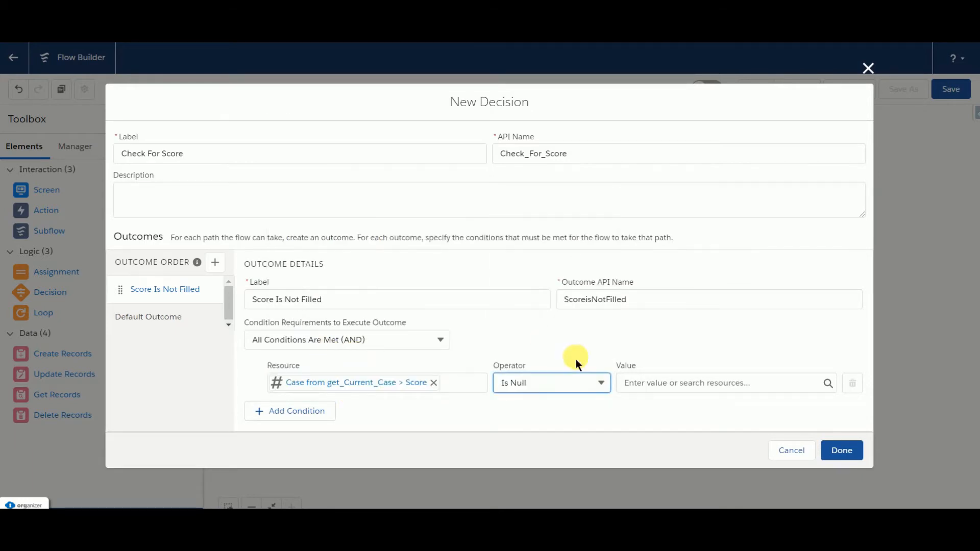
pyautogui.click(632, 381)
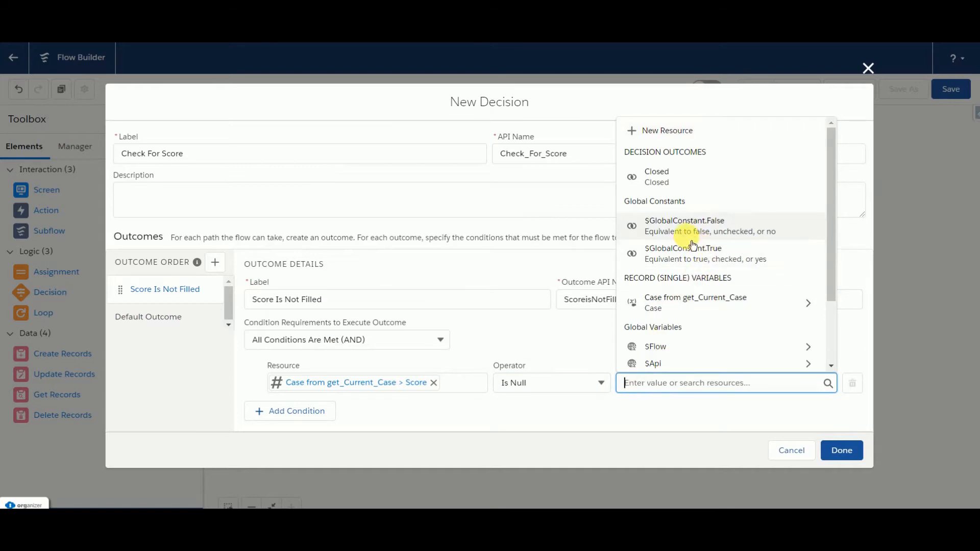
pyautogui.click(688, 256)
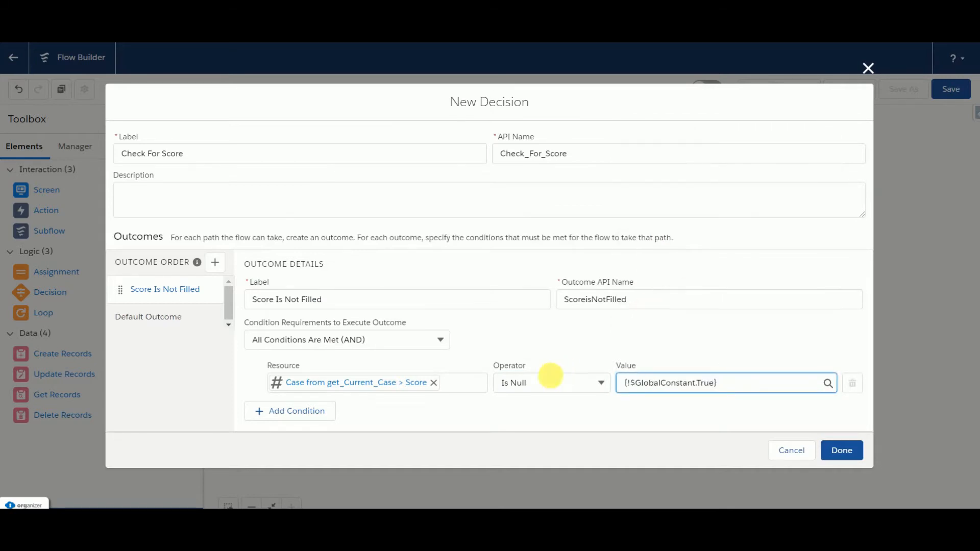
pyautogui.click(503, 411)
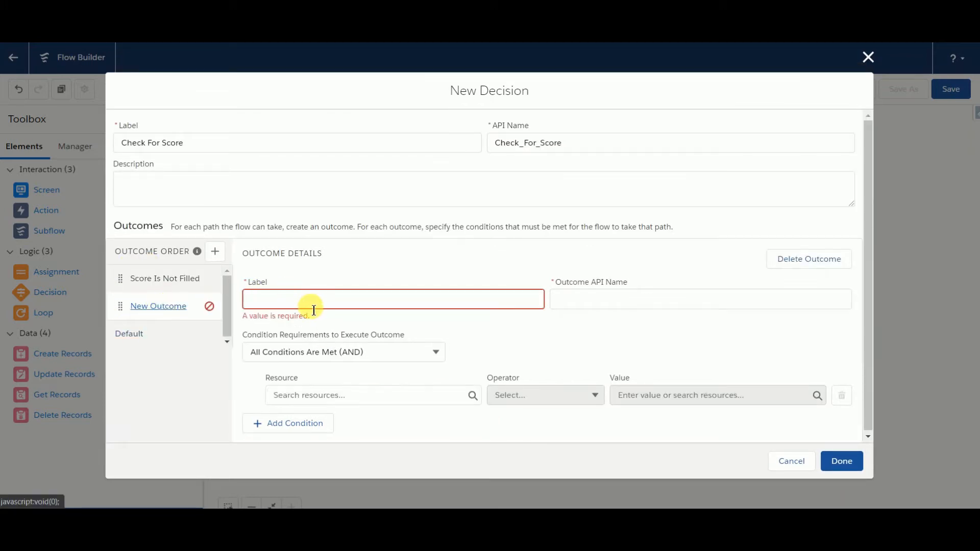
# Step: Add a second outcome labelled "Score is Not Empty" with the API name Score_is_Not_Empty
pyautogui.click(314, 308)
pyautogui.write('S')
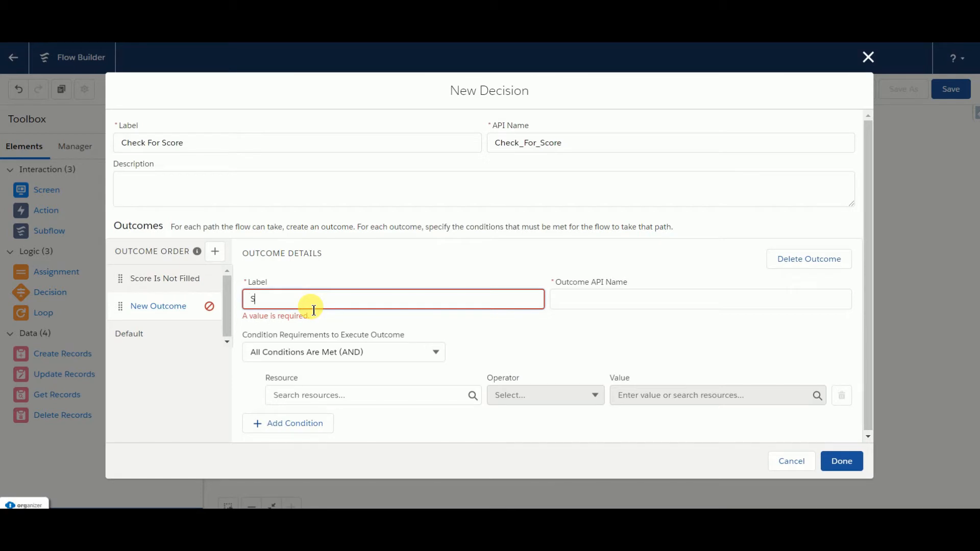
pyautogui.write('core is Not Empty')
pyautogui.click(590, 299)
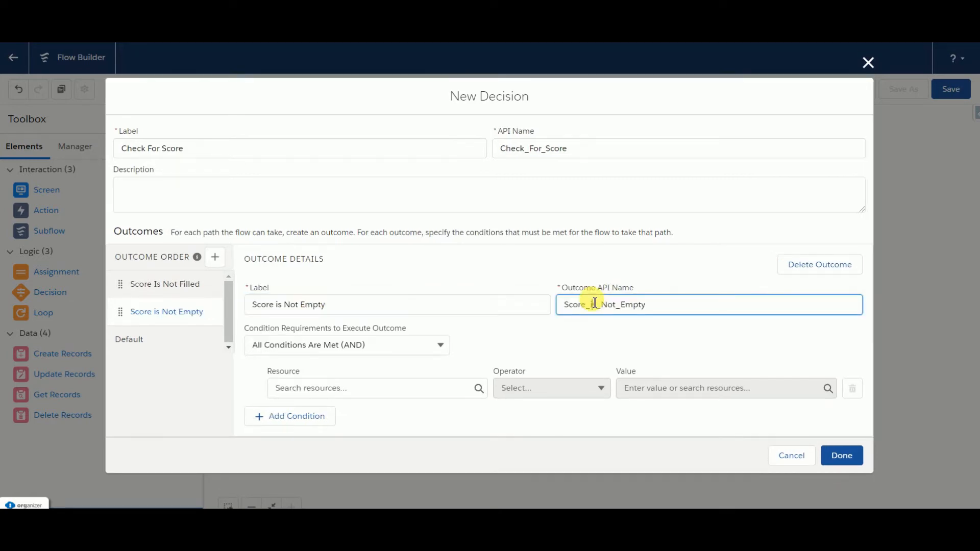
pyautogui.click(338, 311)
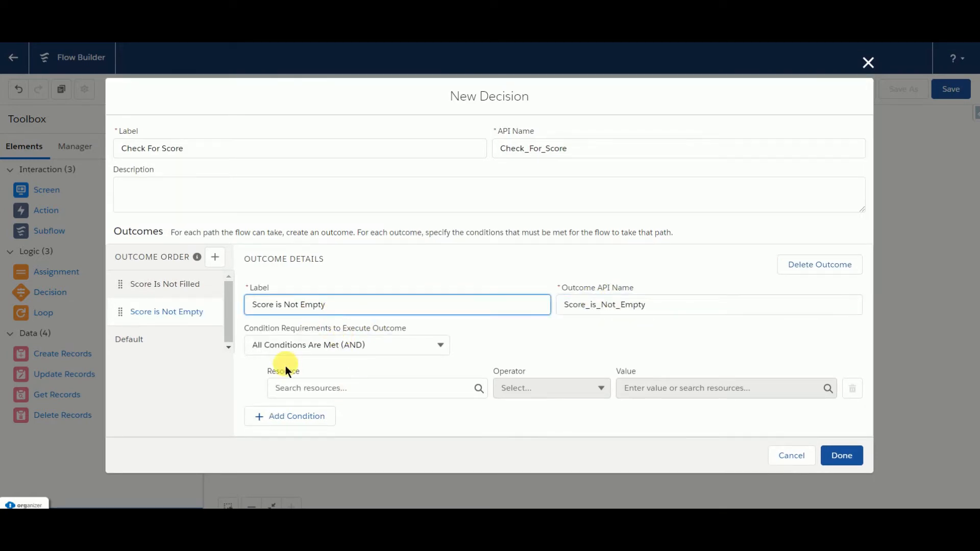
# Step: Set the Score is Not Empty condition to the current case's Score being Greater Than or Equal to 0
pyautogui.click(302, 389)
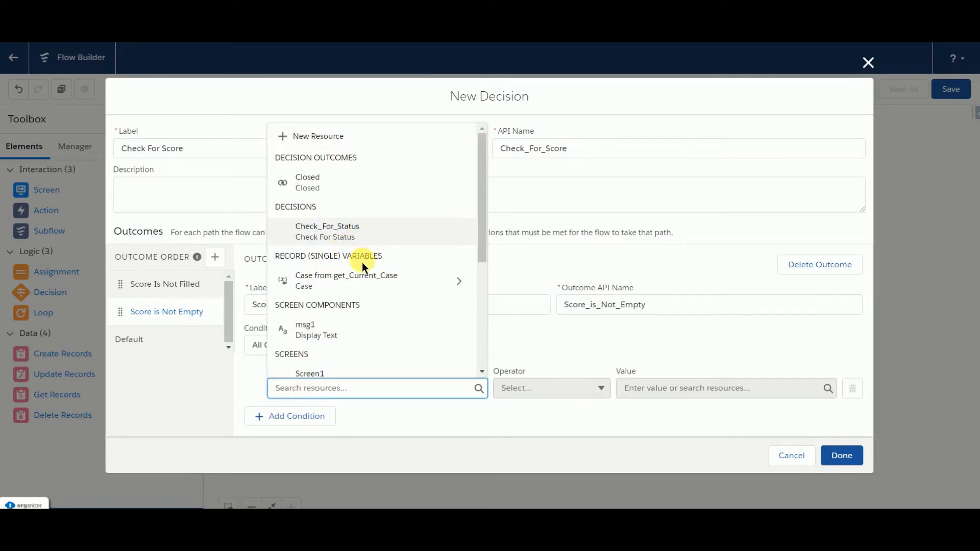
pyautogui.click(301, 295)
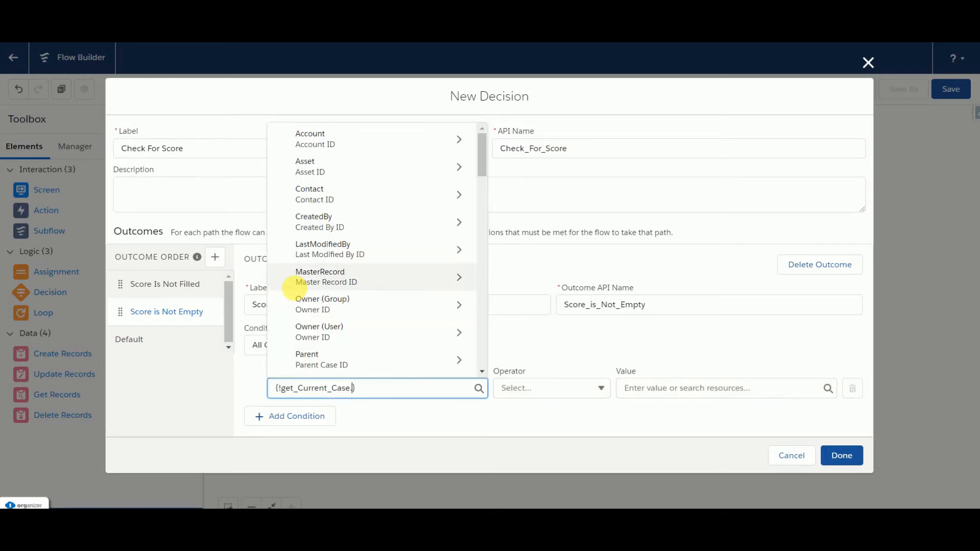
pyautogui.write('score')
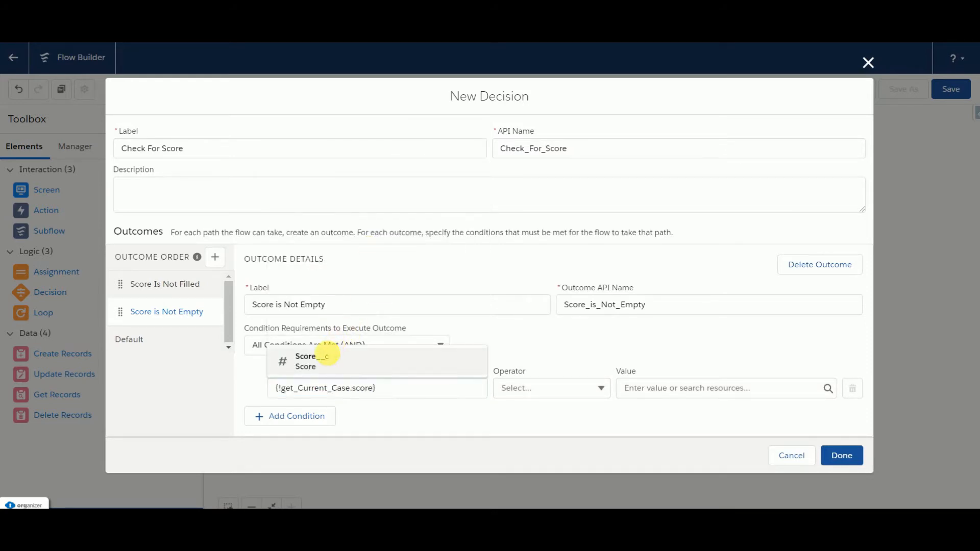
pyautogui.click(324, 352)
pyautogui.click(556, 392)
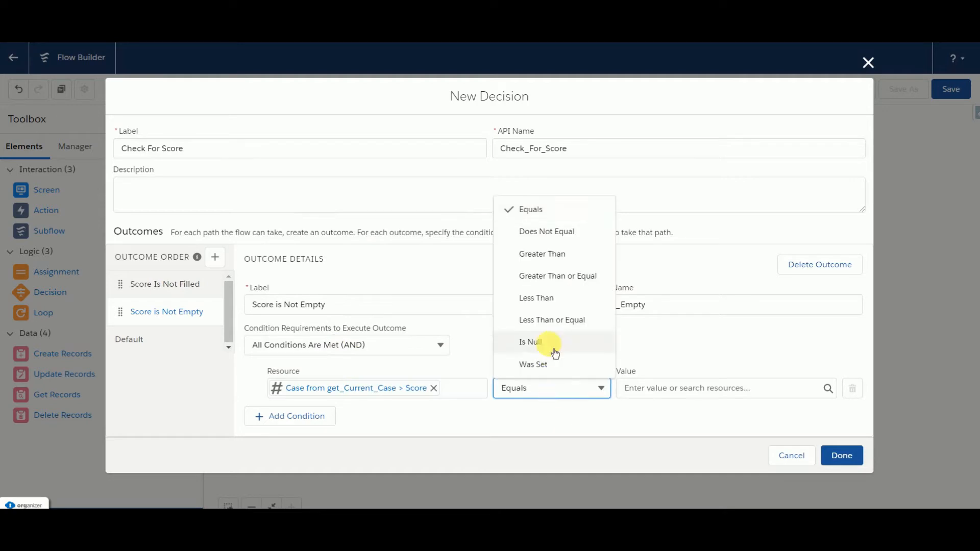
pyautogui.click(541, 279)
pyautogui.click(660, 389)
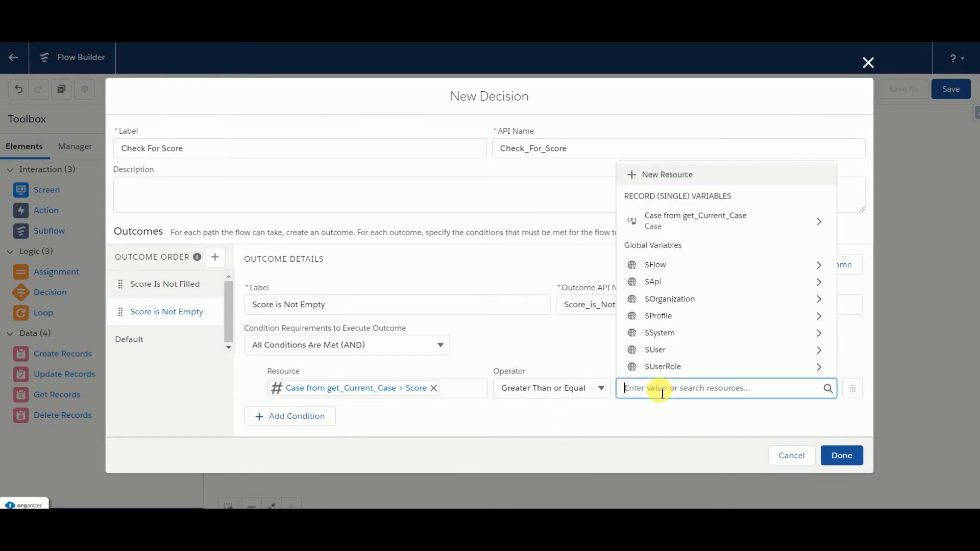
pyautogui.write('0')
pyautogui.click(633, 345)
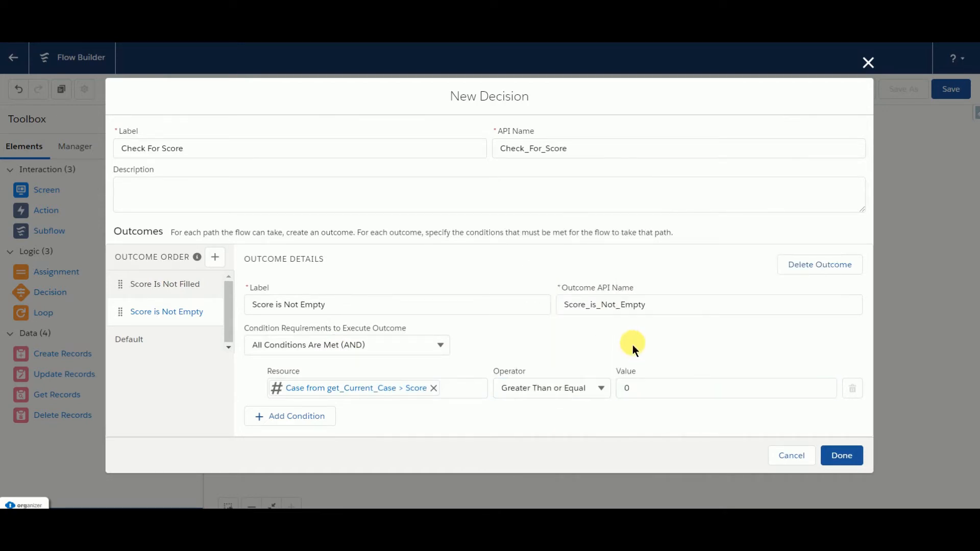
# Step: Finish the Check For Score decision and connect Check For Status to it through the Closed outcome
pyautogui.click(841, 459)
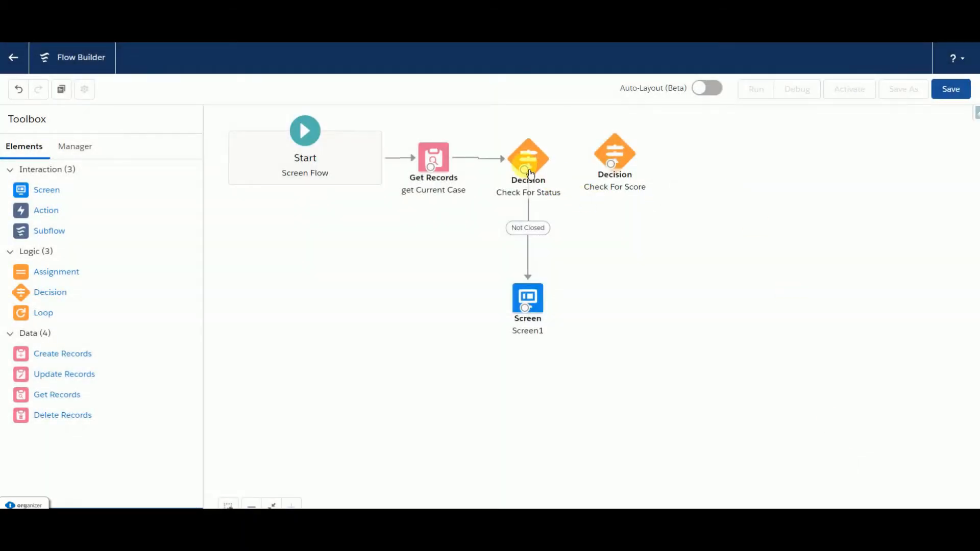
pyautogui.moveTo(525, 169); pyautogui.dragTo(658, 161)
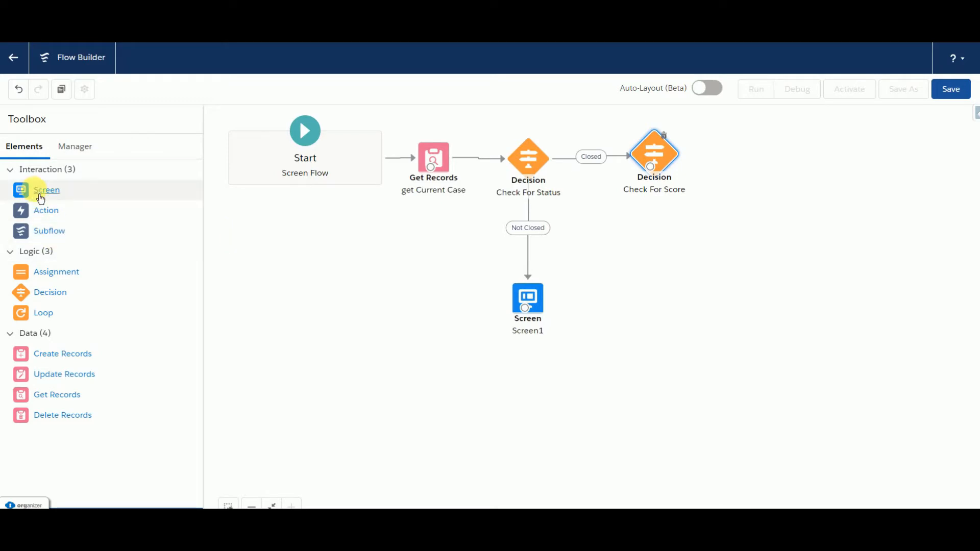
# Step: Add a new screen below Check For Score containing a Display Text component with the API name msg2
pyautogui.moveTo(40, 198); pyautogui.dragTo(662, 288)
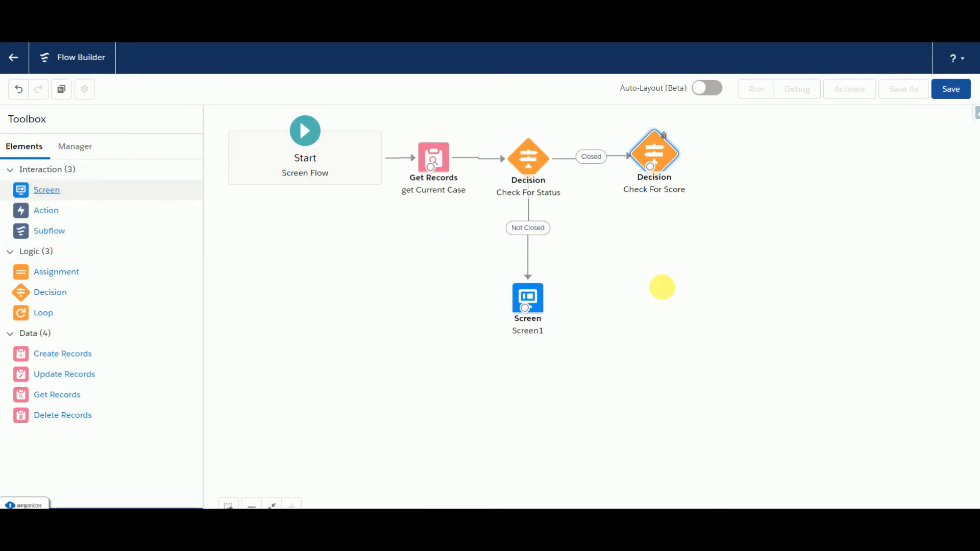
pyautogui.scroll(-5, 142, 324)
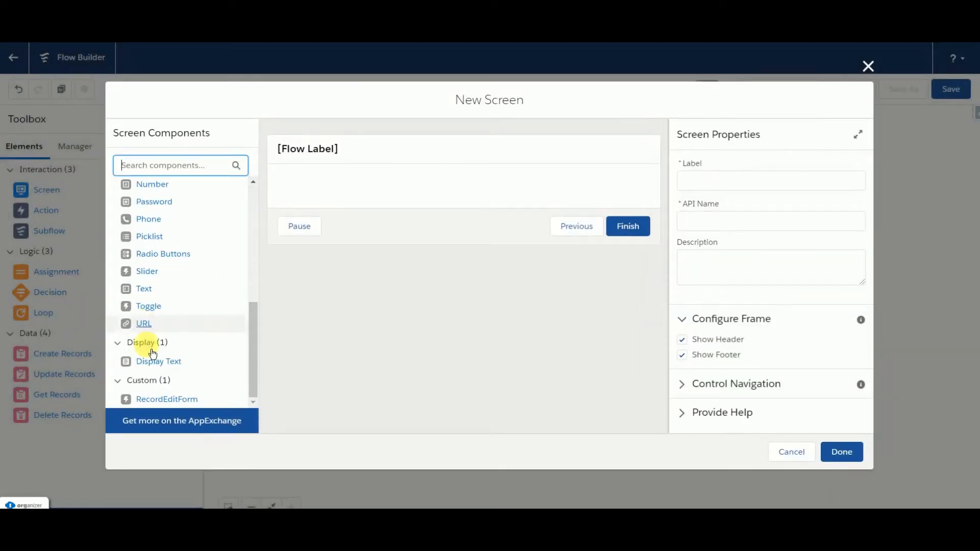
pyautogui.moveTo(158, 371); pyautogui.dragTo(328, 187)
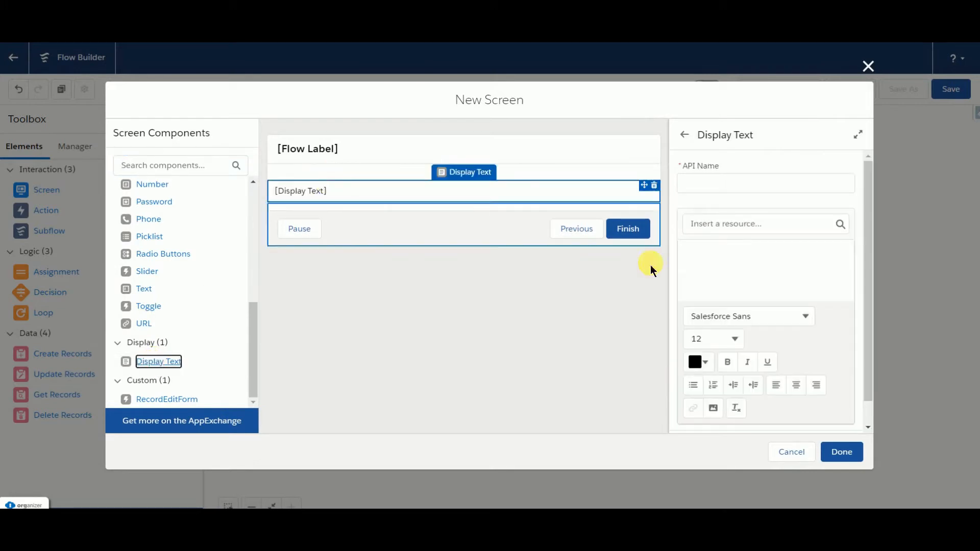
pyautogui.click(706, 185)
pyautogui.write('msg2')
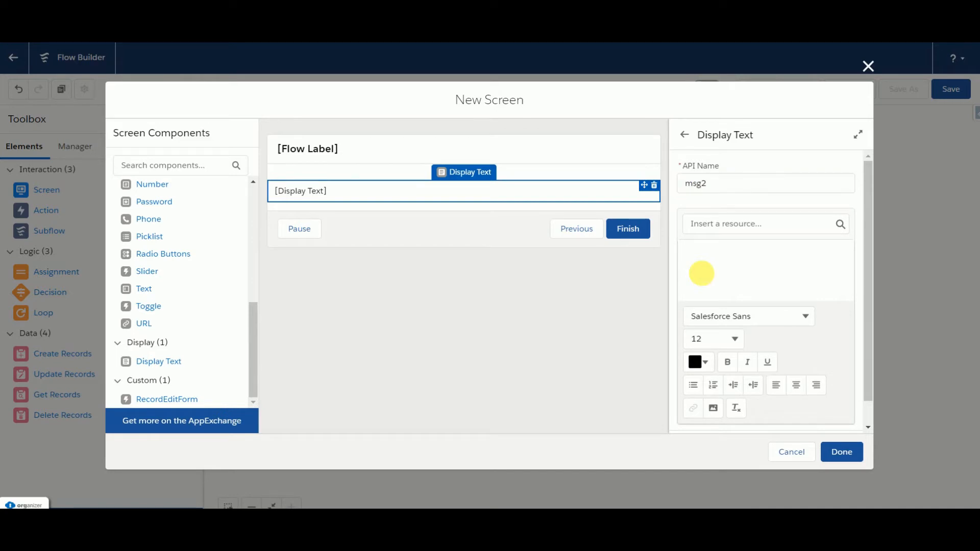
# Step: Enter "Case Feedback is Completed" as the text of the msg2 component
pyautogui.click(704, 263)
pyautogui.write('Case')
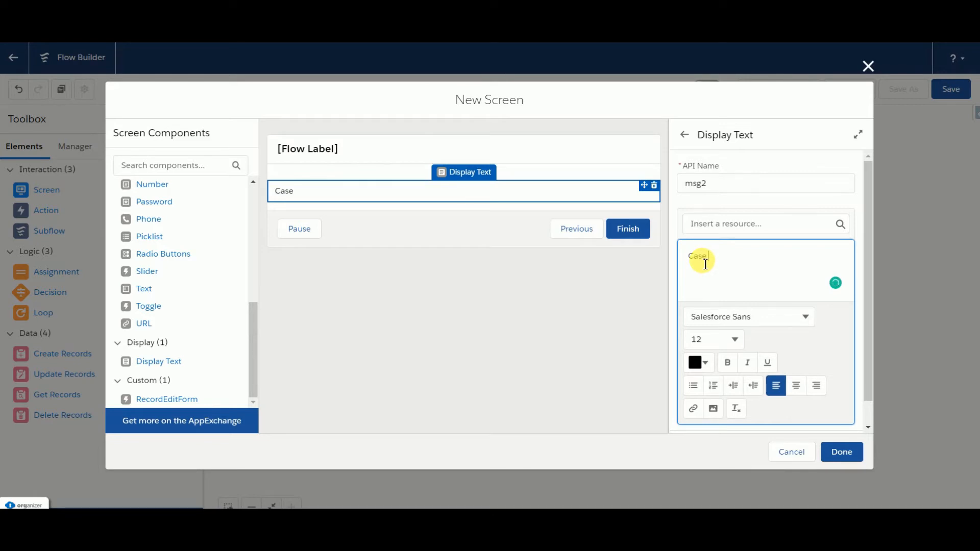
pyautogui.write(' Feedback is C')
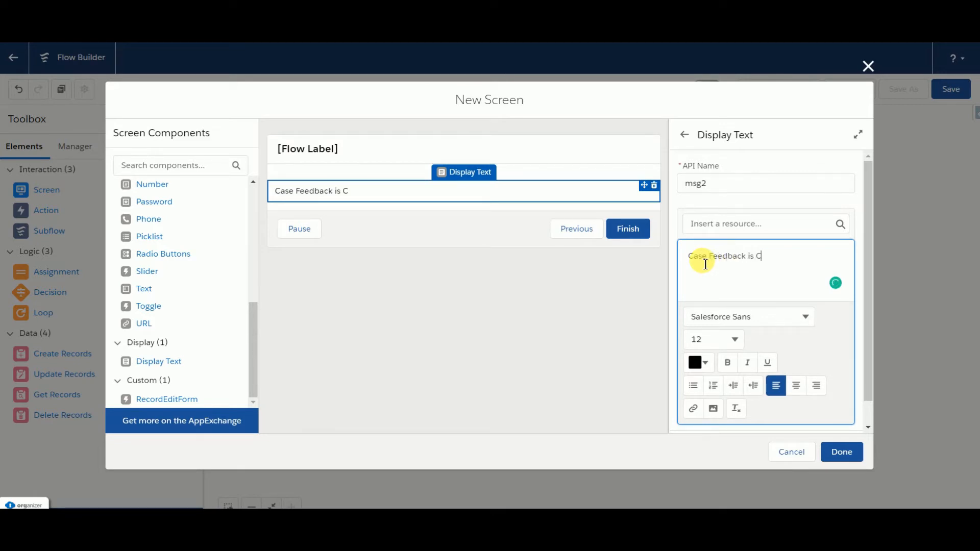
pyautogui.write('ompleted')
# Step: Insert "Thank you!" at the beginning of the msg2 message
pyautogui.click(697, 267)
pyautogui.write('Thank yu')
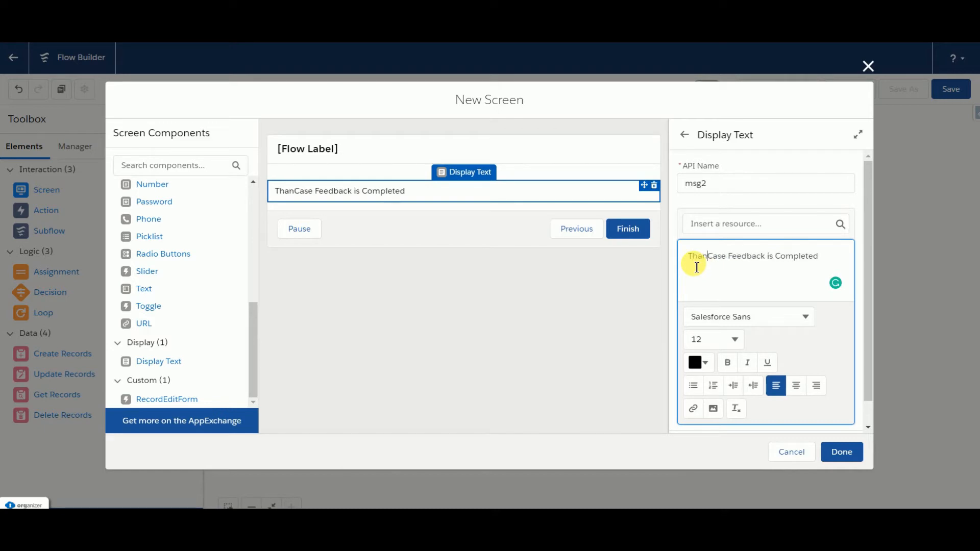
pyautogui.press('BackSpace')
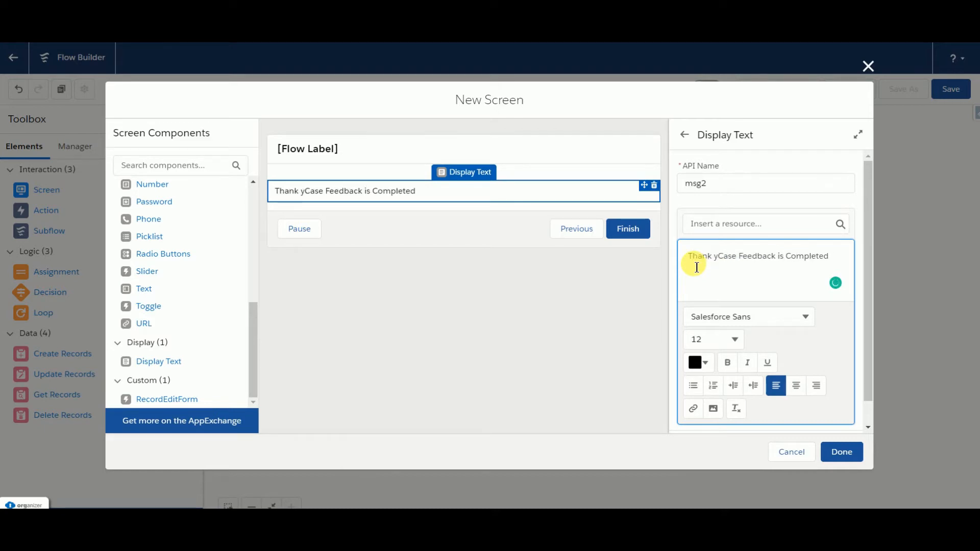
pyautogui.write('ou')
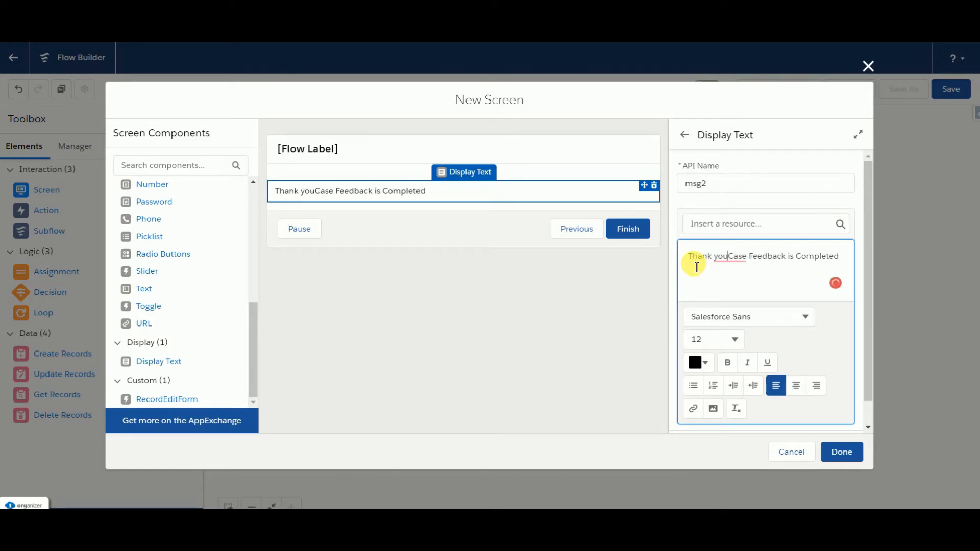
pyautogui.write('!')
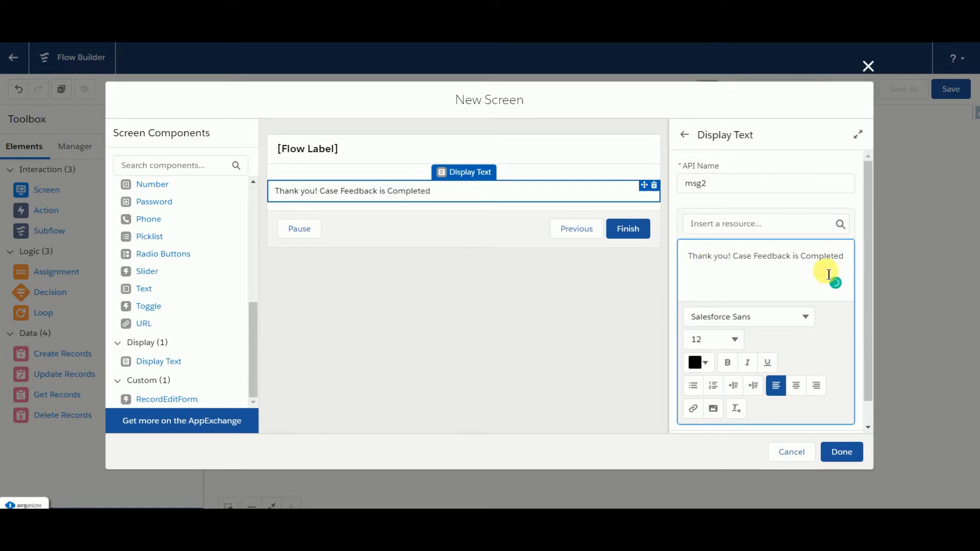
# Step: Label the screen "Screen 2", hide its footer and finish the screen
pyautogui.click(516, 144)
pyautogui.click(705, 181)
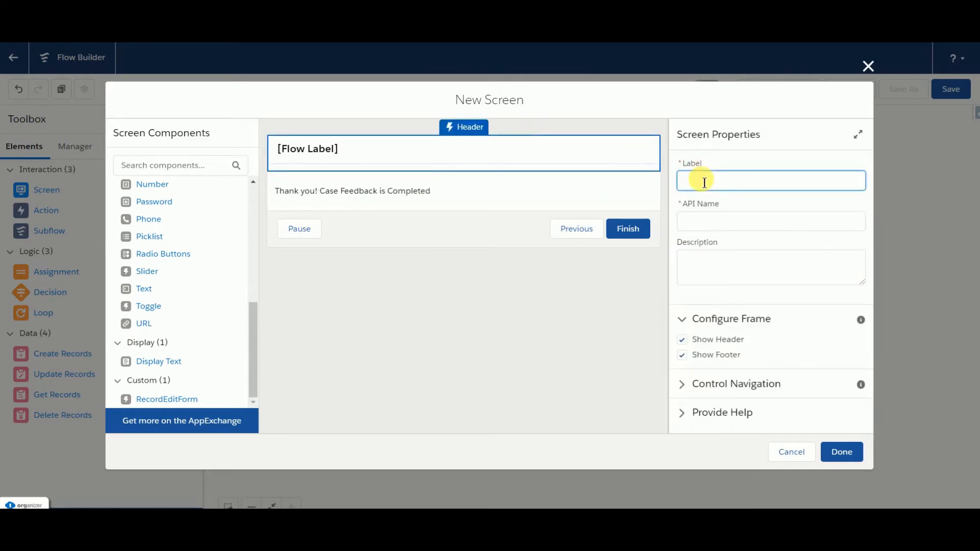
pyautogui.write('Screen 2')
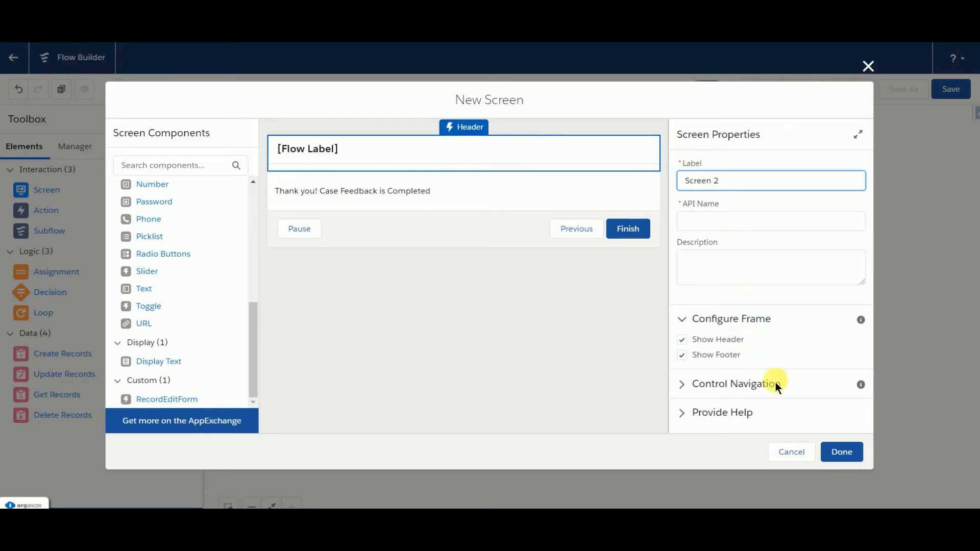
pyautogui.click(683, 355)
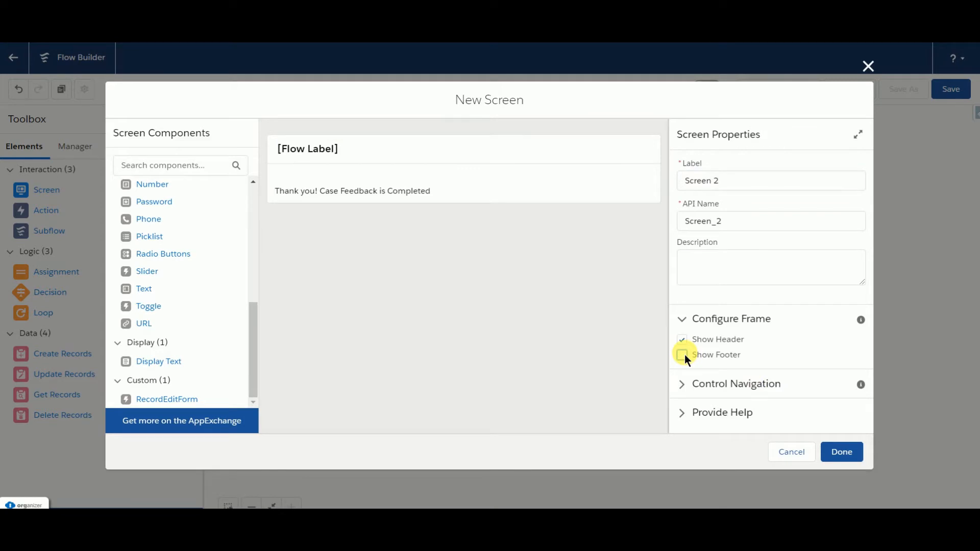
pyautogui.click(832, 443)
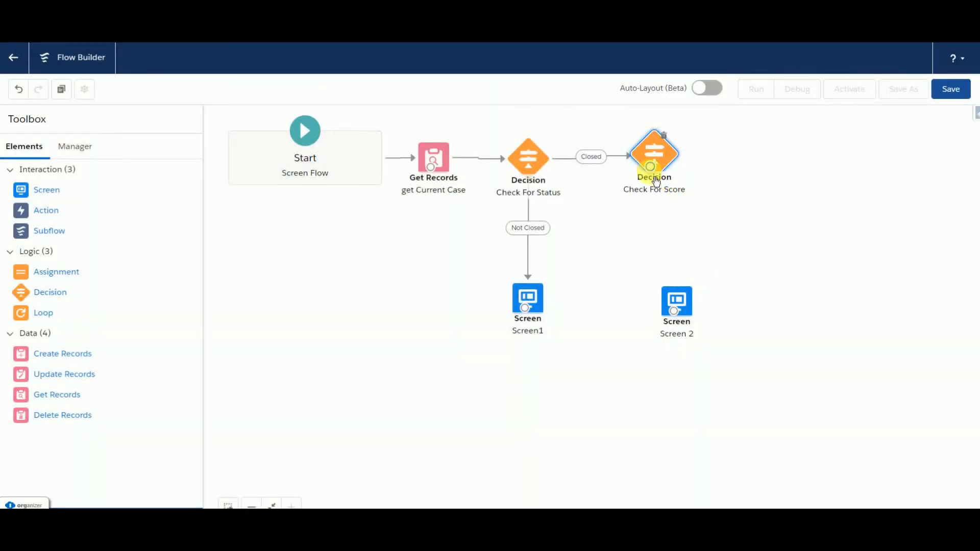
# Step: Connect Check For Score to Screen 2 using the Score is Not Empty outcome, and align Screen 2 directly beneath the decision
pyautogui.moveTo(649, 166); pyautogui.dragTo(673, 311)
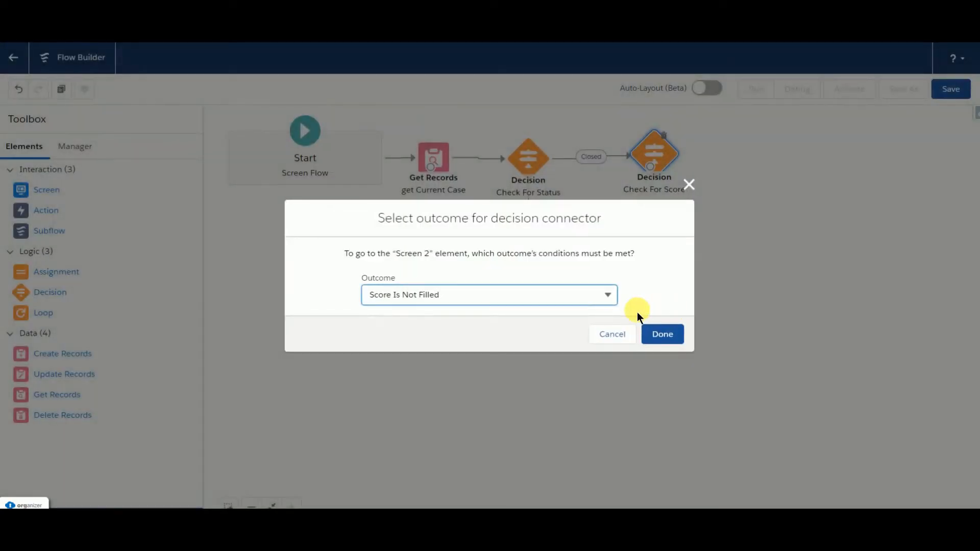
pyautogui.click(573, 302)
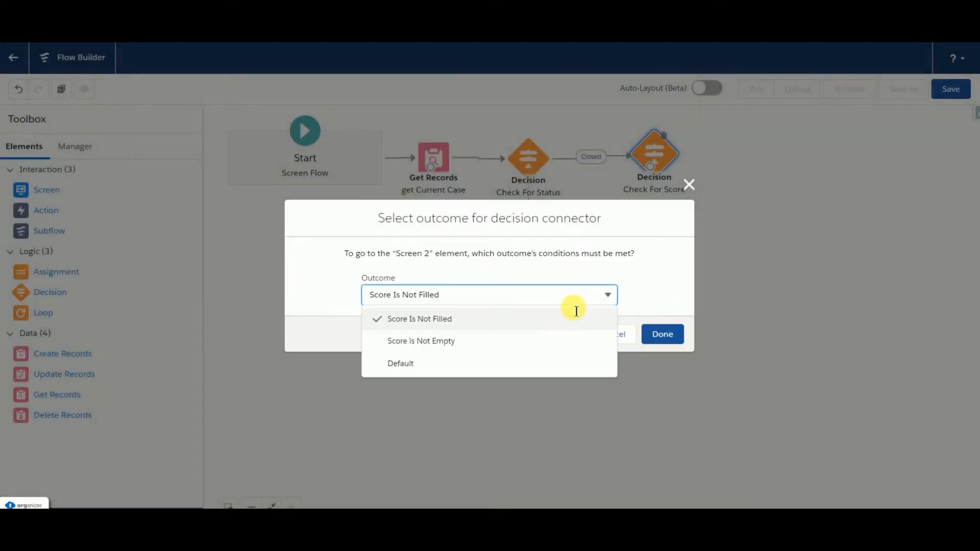
pyautogui.click(496, 342)
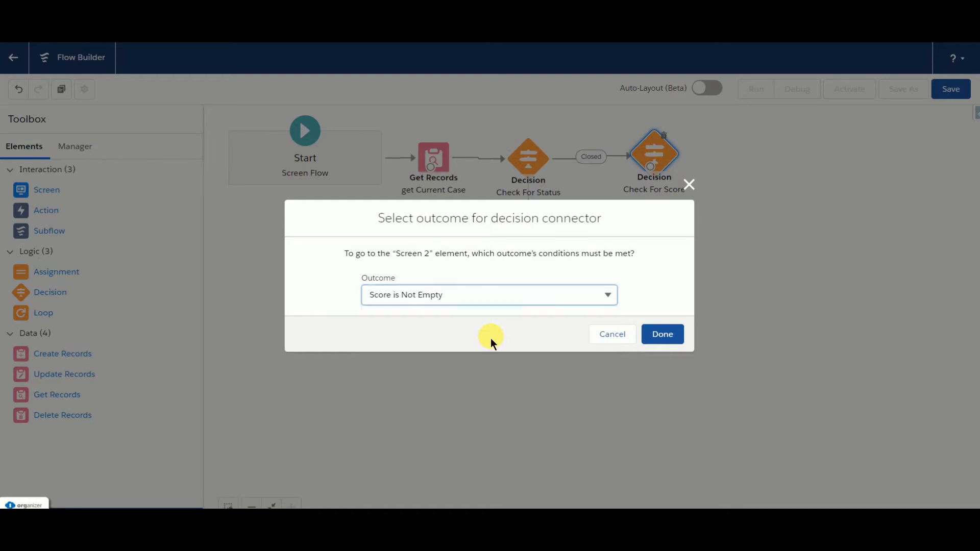
pyautogui.click(663, 335)
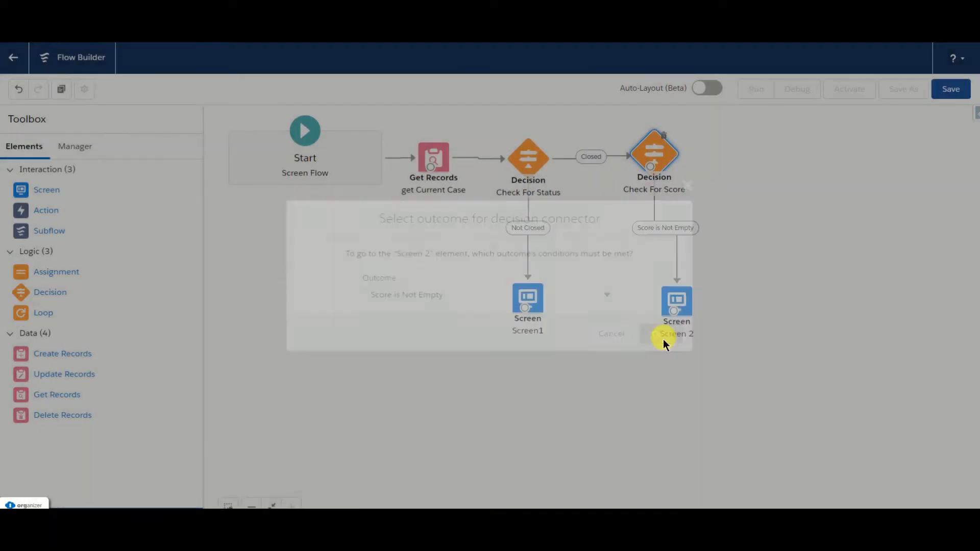
pyautogui.moveTo(674, 305); pyautogui.dragTo(666, 308)
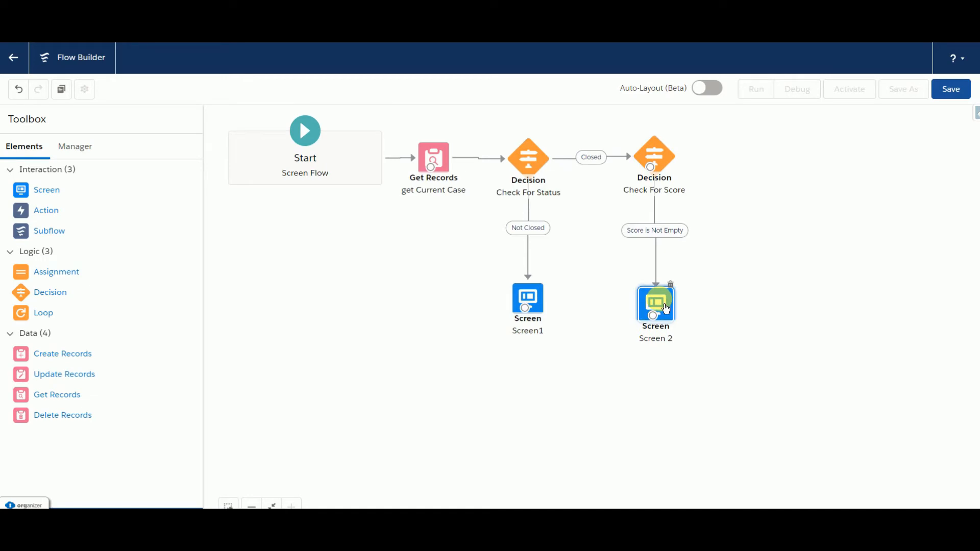
pyautogui.click(435, 272)
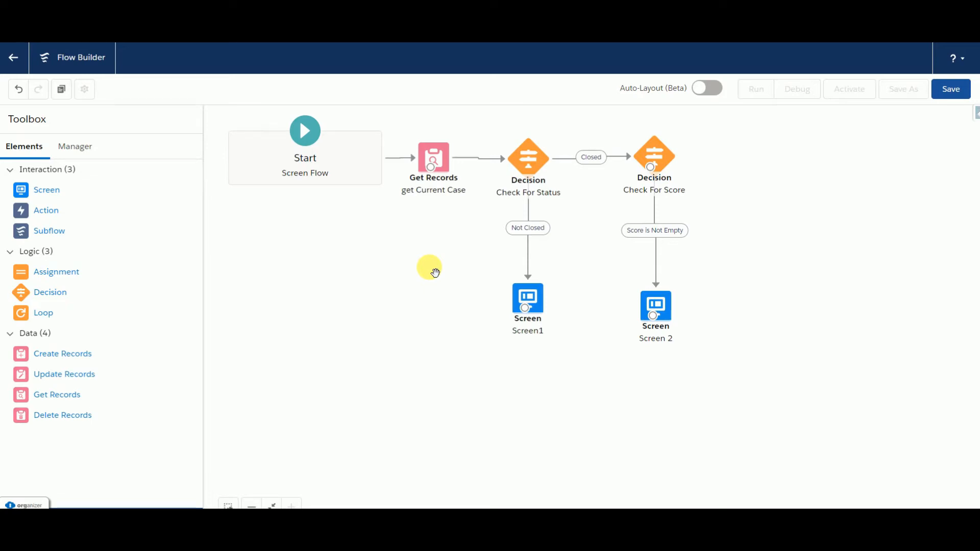
# Step: Add a new screen beside Check For Score containing a Radio Buttons component
pyautogui.moveTo(64, 202); pyautogui.dragTo(742, 142)
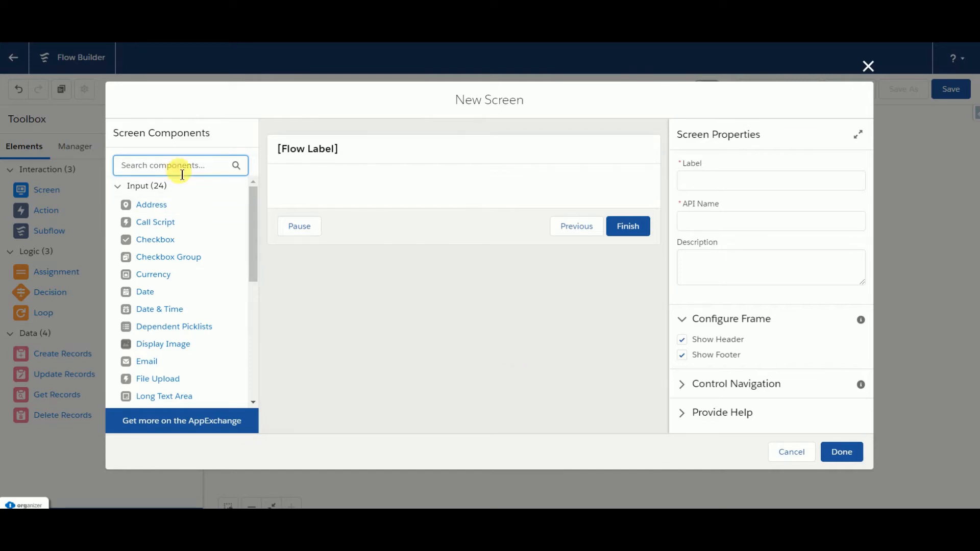
pyautogui.write('Radio')
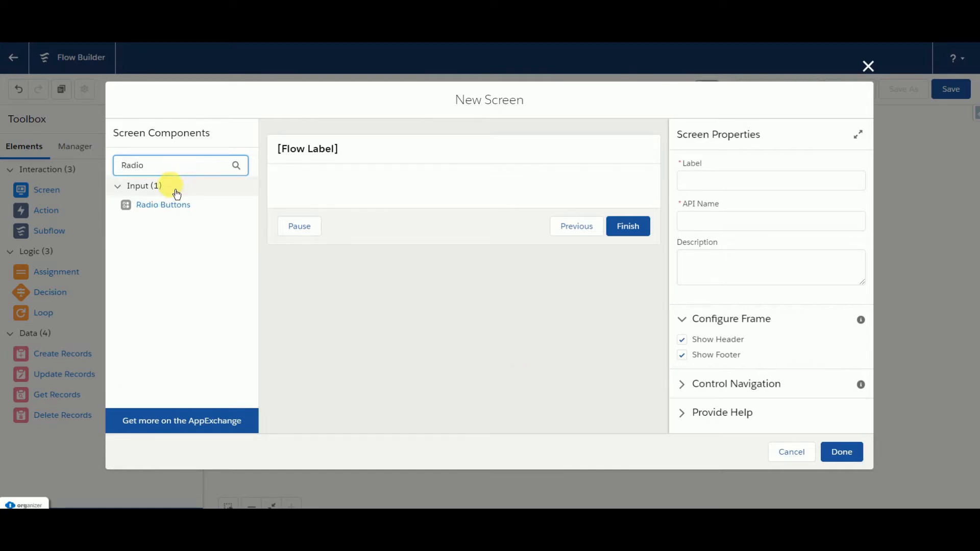
pyautogui.moveTo(156, 205); pyautogui.dragTo(291, 197)
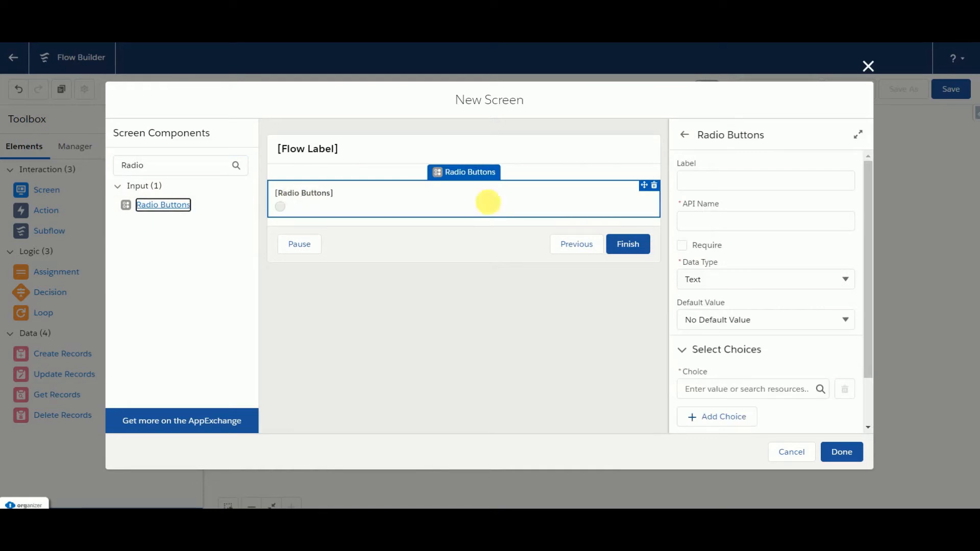
# Step: Label the radio buttons component "Is Your Case Resolved?"
pyautogui.click(697, 181)
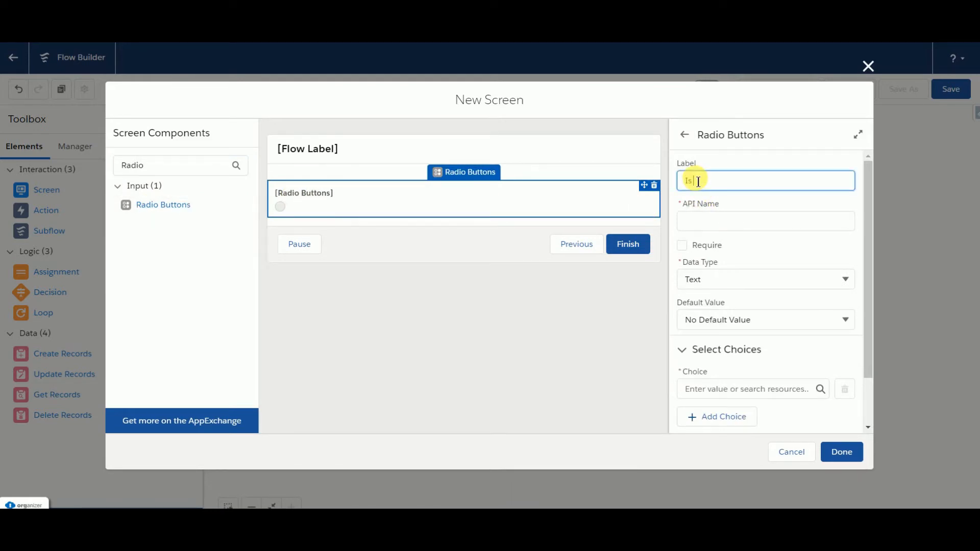
pyautogui.write('Is Your Case Resol')
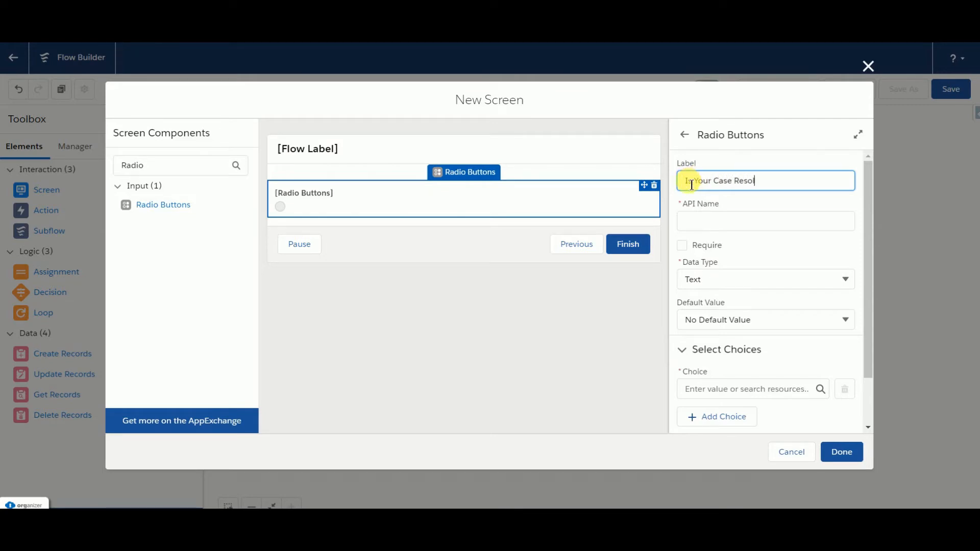
pyautogui.write('ve')
pyautogui.click(695, 221)
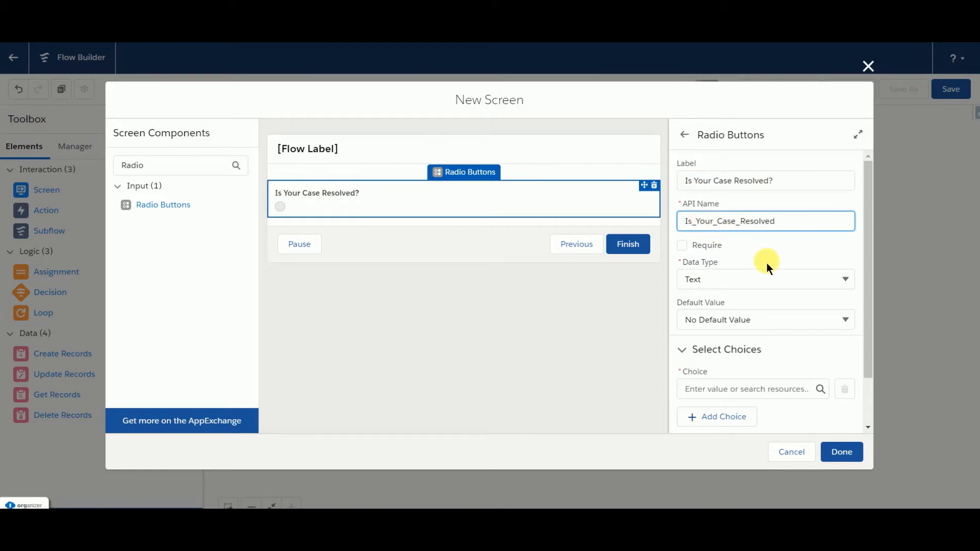
# Step: Set the data type of the radio buttons component to Number
pyautogui.scroll(-1, 766, 262)
pyautogui.click(717, 226)
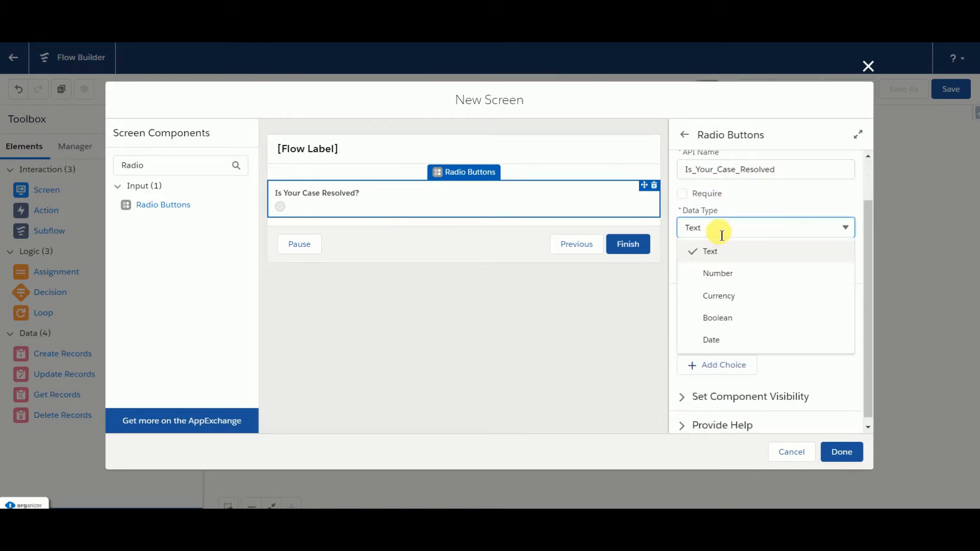
pyautogui.click(718, 274)
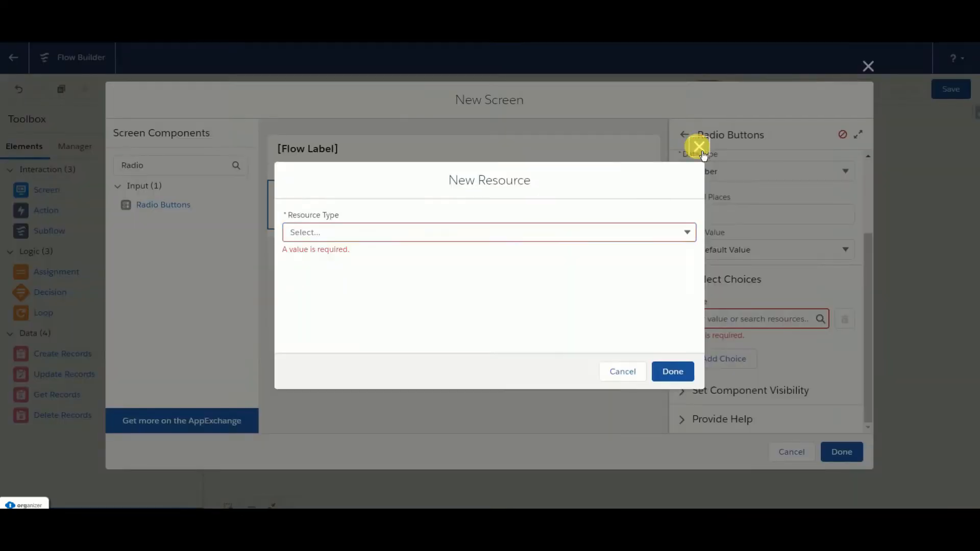
pyautogui.press('Escape')
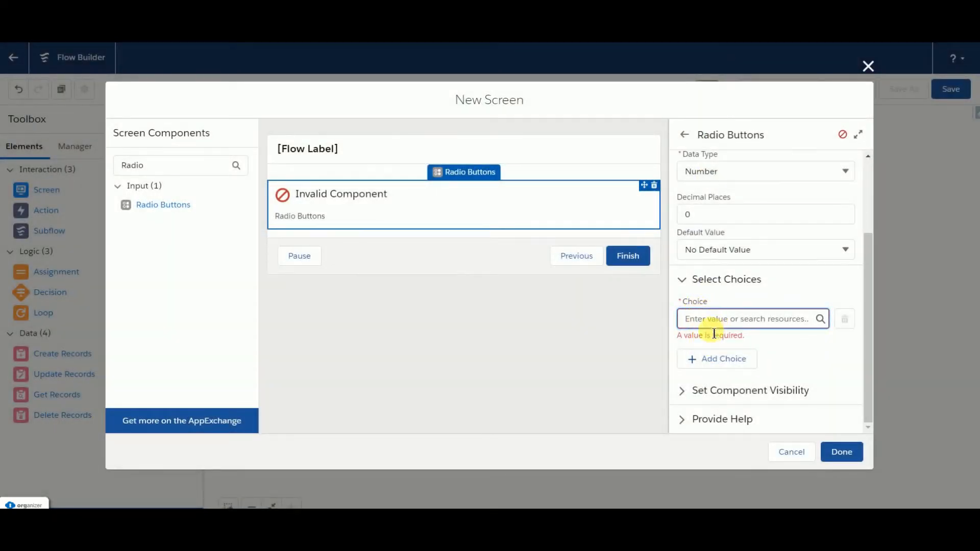
# Step: Start a new Choice resource for the radio buttons' first choice, with the API name choiceYes
pyautogui.click(710, 343)
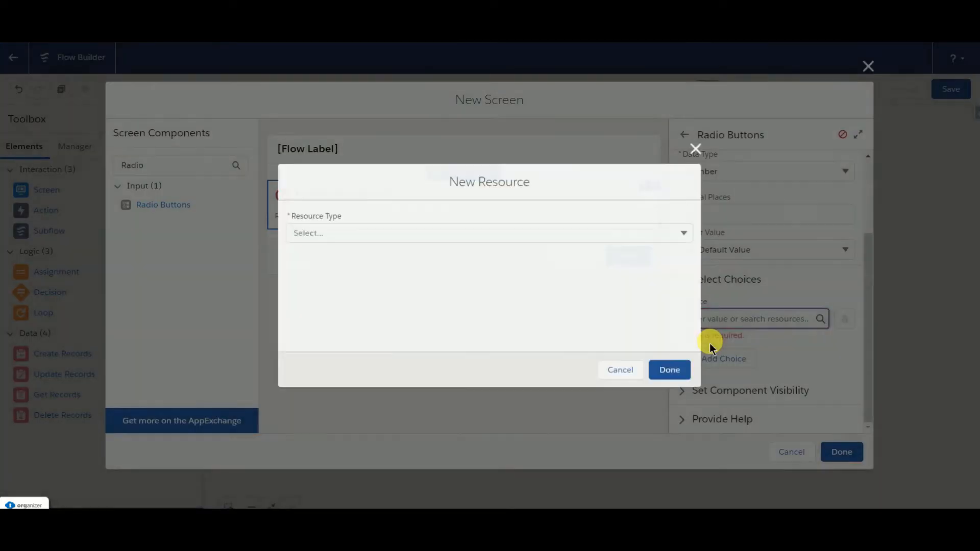
pyautogui.click(396, 240)
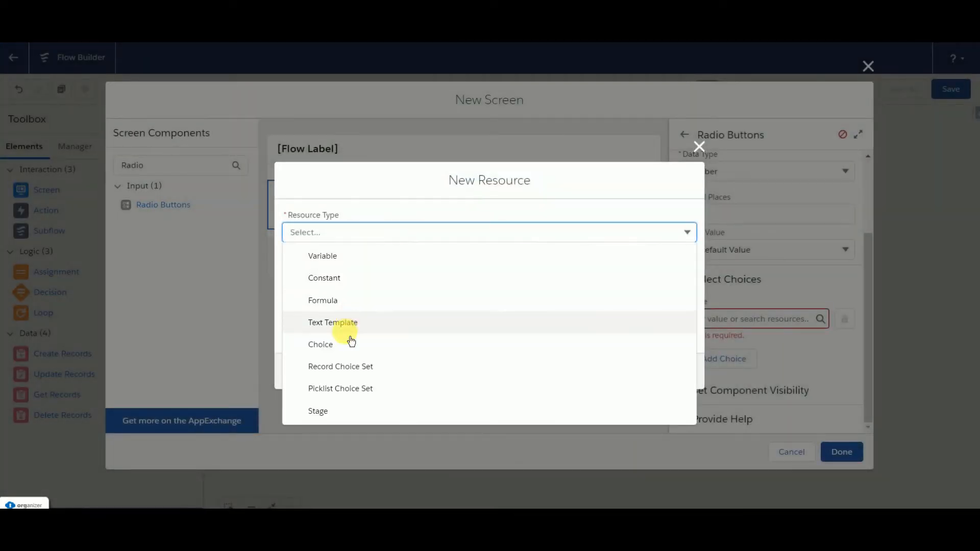
pyautogui.click(340, 355)
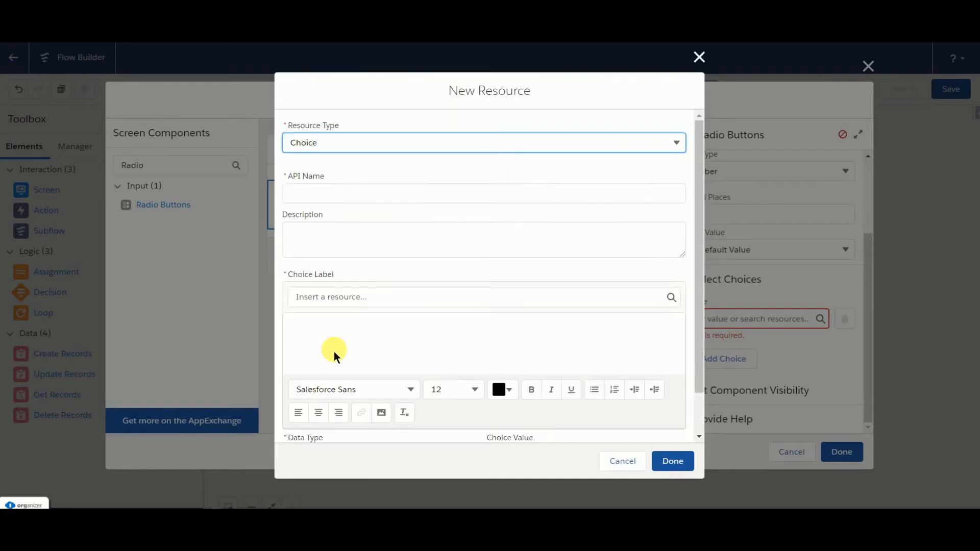
pyautogui.click(312, 194)
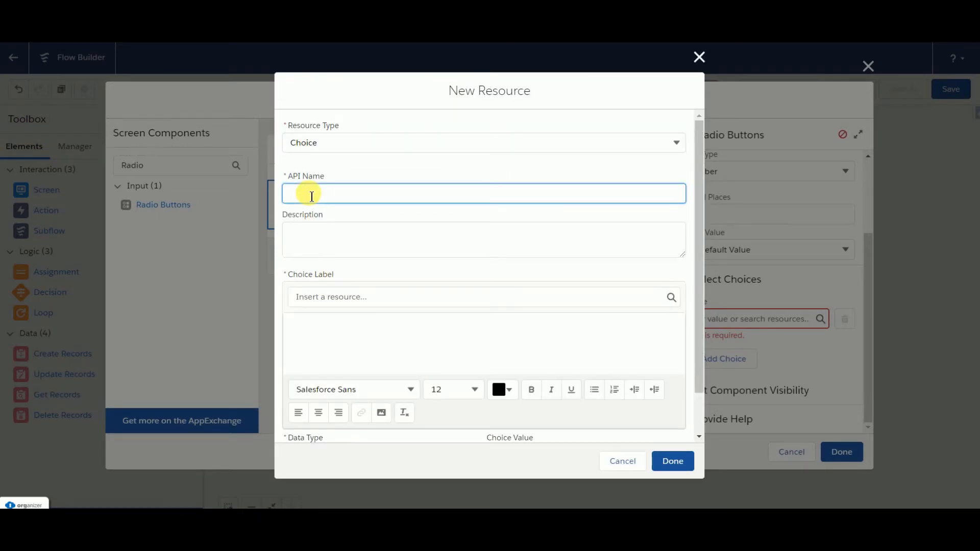
pyautogui.write('choiceYes')
# Step: Give choiceYes the label "Yes", data type Number and choice value 1, and finish the resource
pyautogui.click(305, 328)
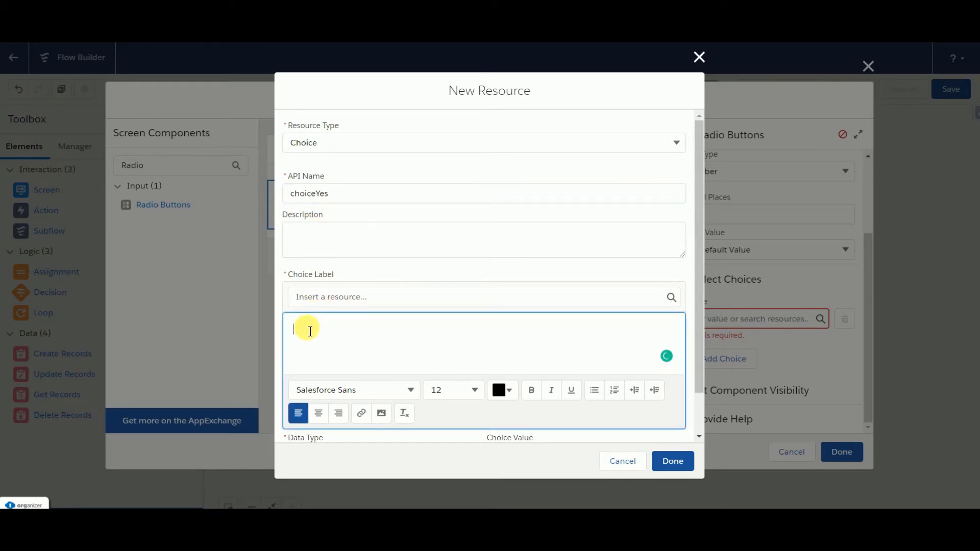
pyautogui.write('Yes')
pyautogui.scroll(-1, 310, 331)
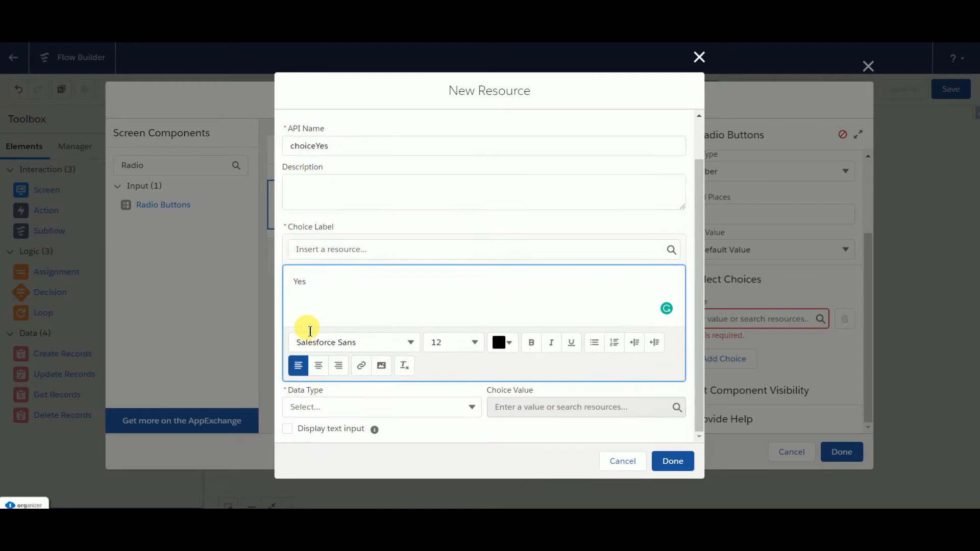
pyautogui.click(320, 411)
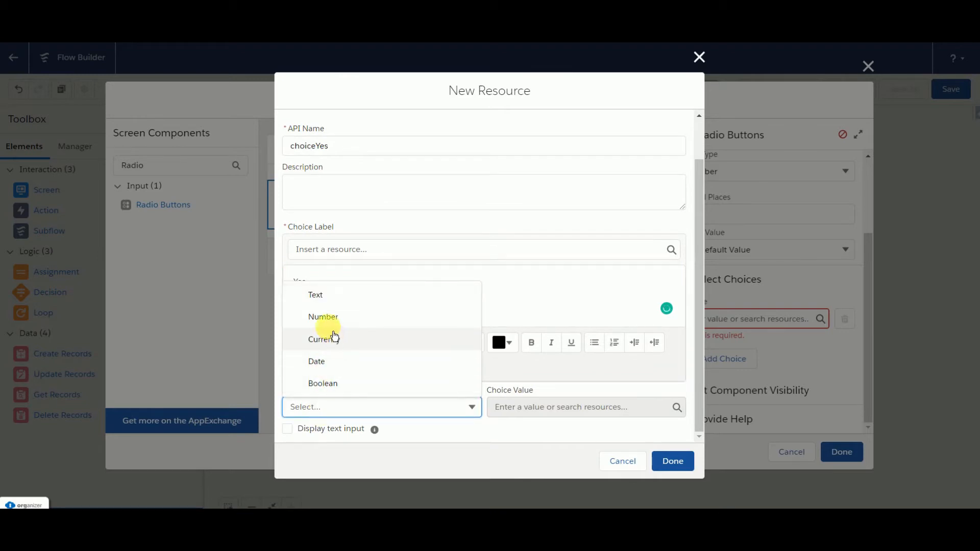
pyautogui.click(319, 316)
pyautogui.click(509, 417)
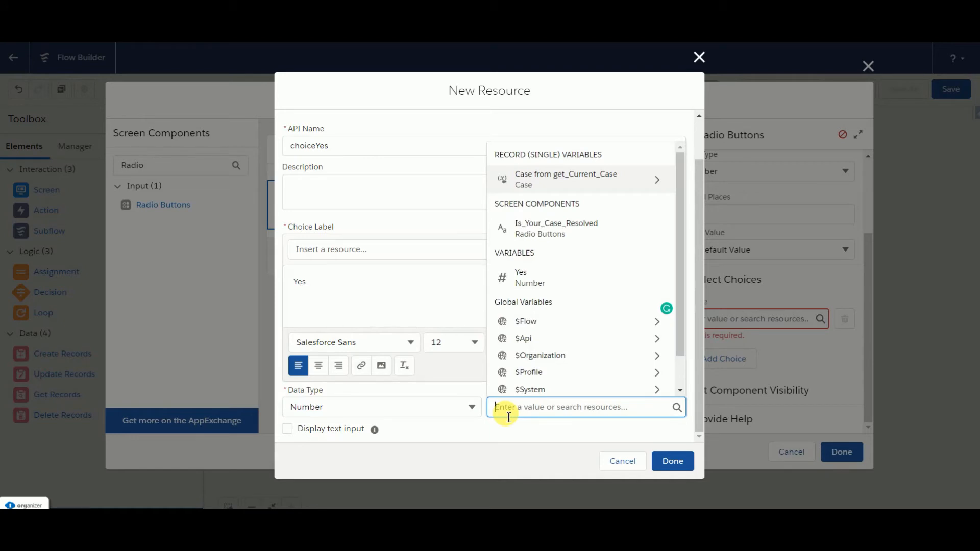
pyautogui.write('1')
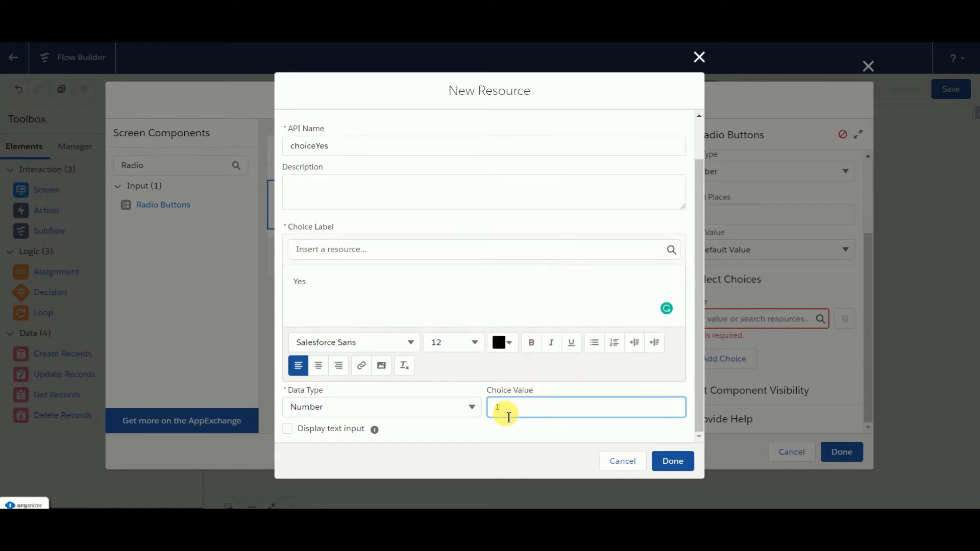
pyautogui.click(672, 470)
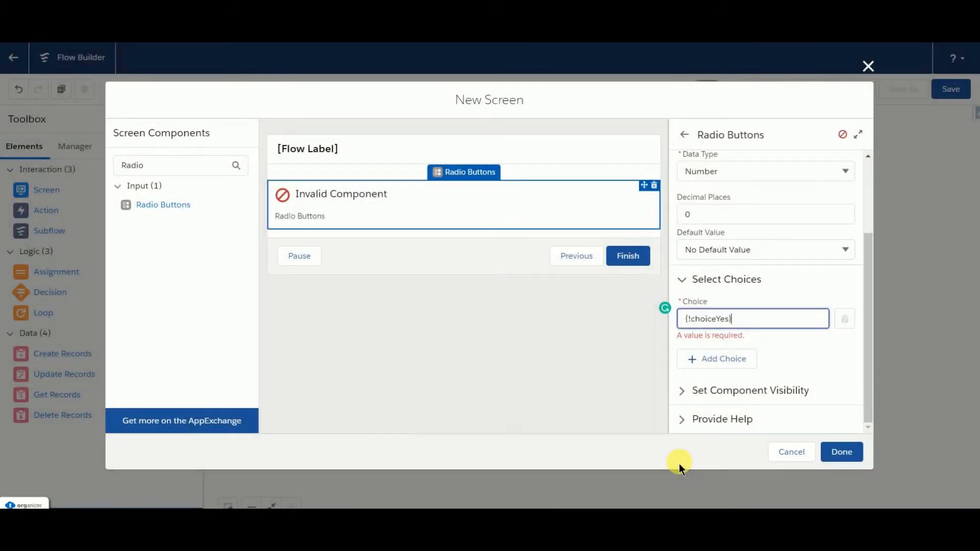
# Step: Add a second choice to the radio buttons and start a new Choice resource for it with the API name No
pyautogui.click(719, 358)
pyautogui.click(706, 363)
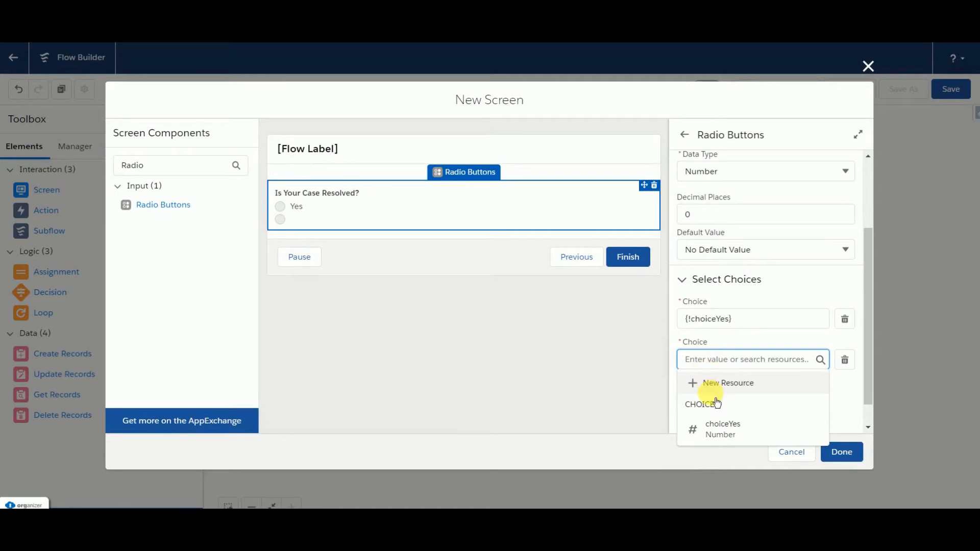
pyautogui.click(714, 387)
pyautogui.click(411, 241)
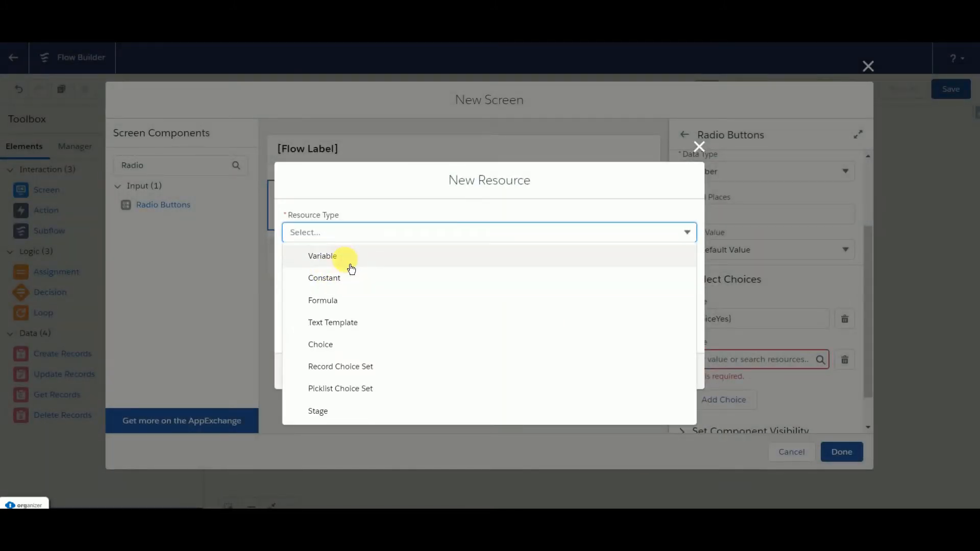
pyautogui.click(338, 345)
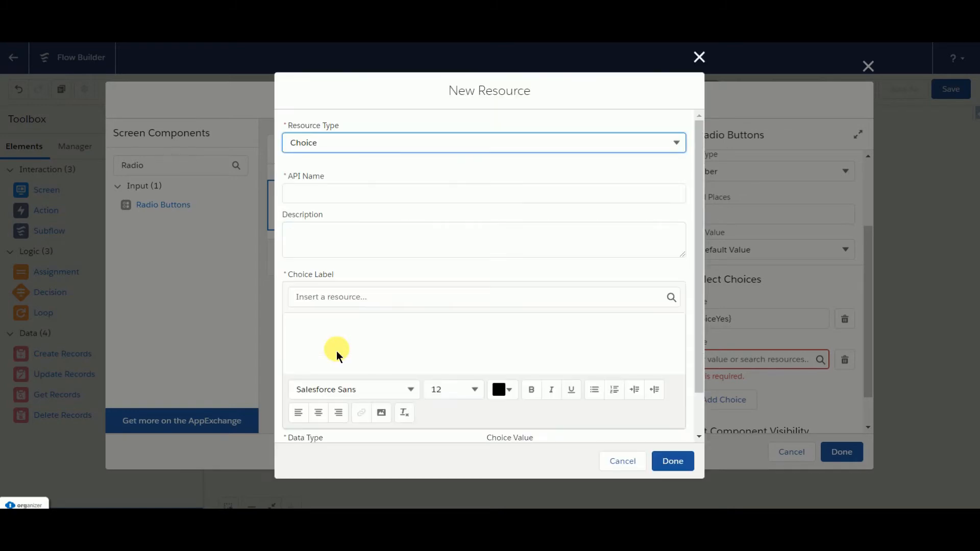
pyautogui.click(304, 198)
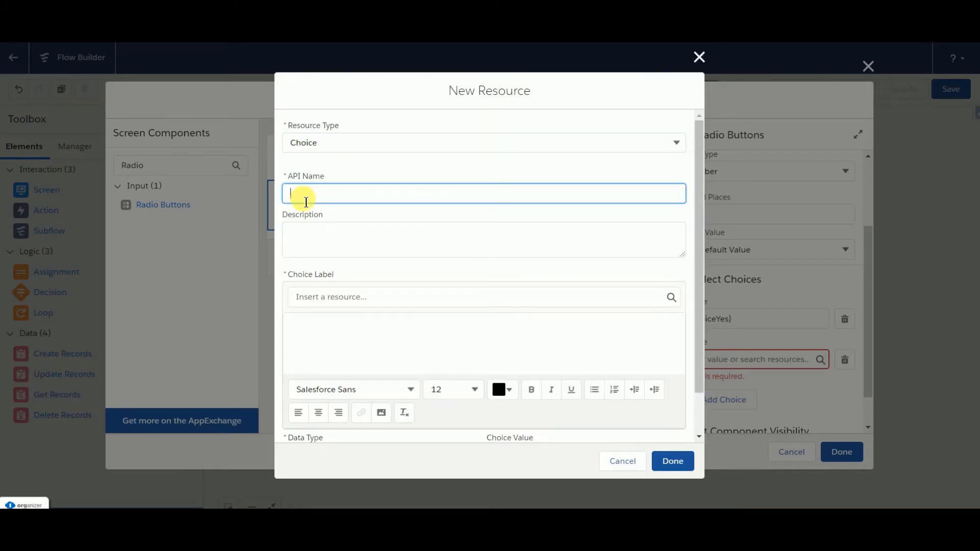
pyautogui.write('No')
# Step: Give the No choice the label "No", data type Number and choice value 0, and finish the resource
pyautogui.click(301, 346)
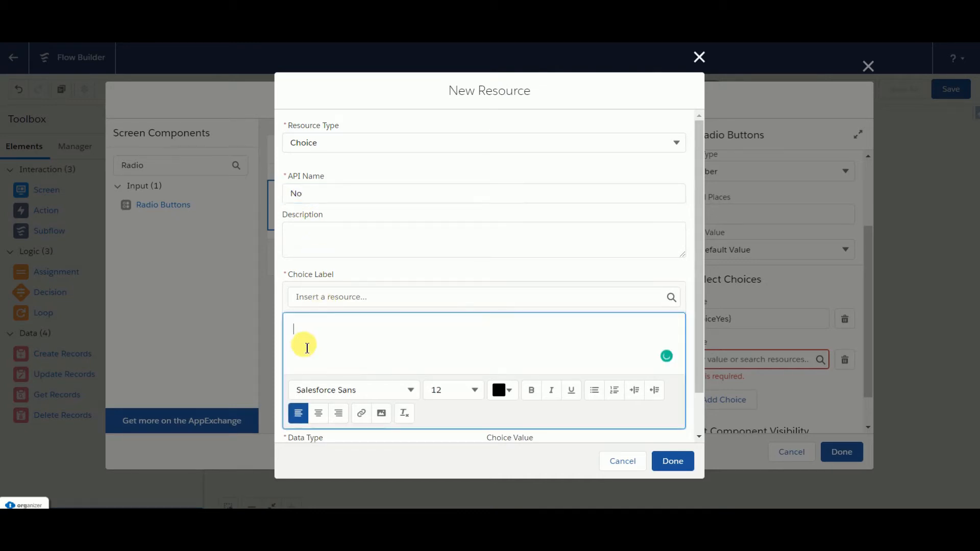
pyautogui.write('No')
pyautogui.scroll(-1, 304, 354)
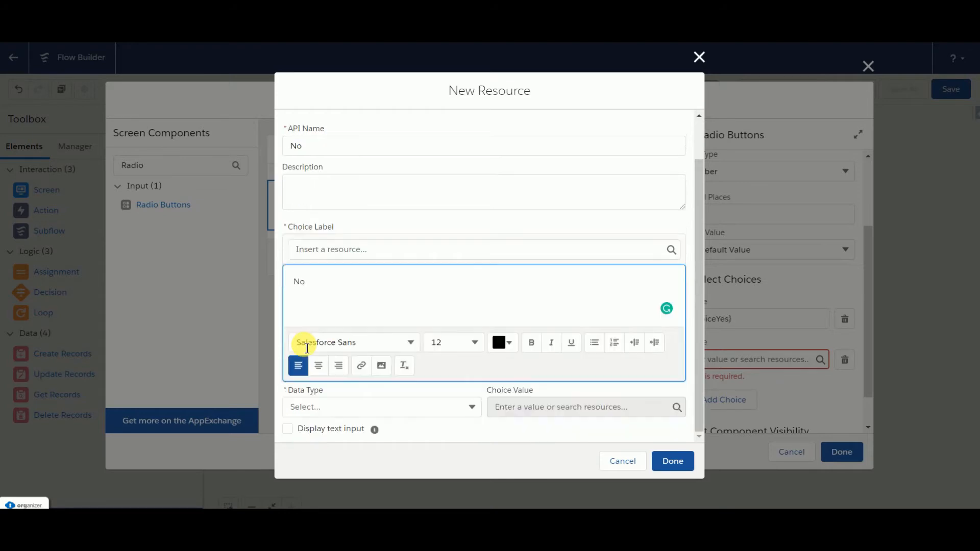
pyautogui.click(330, 408)
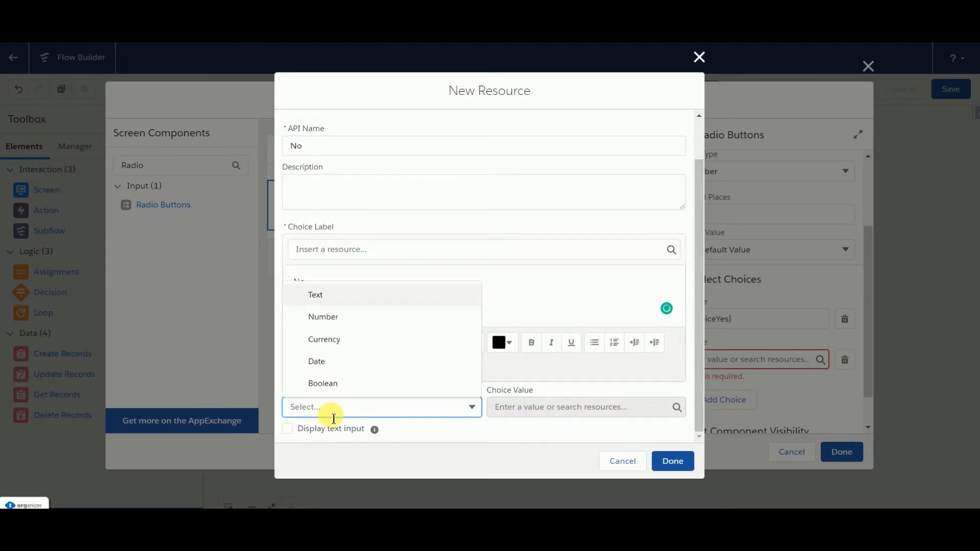
pyautogui.click(323, 318)
pyautogui.click(508, 414)
pyautogui.write('0')
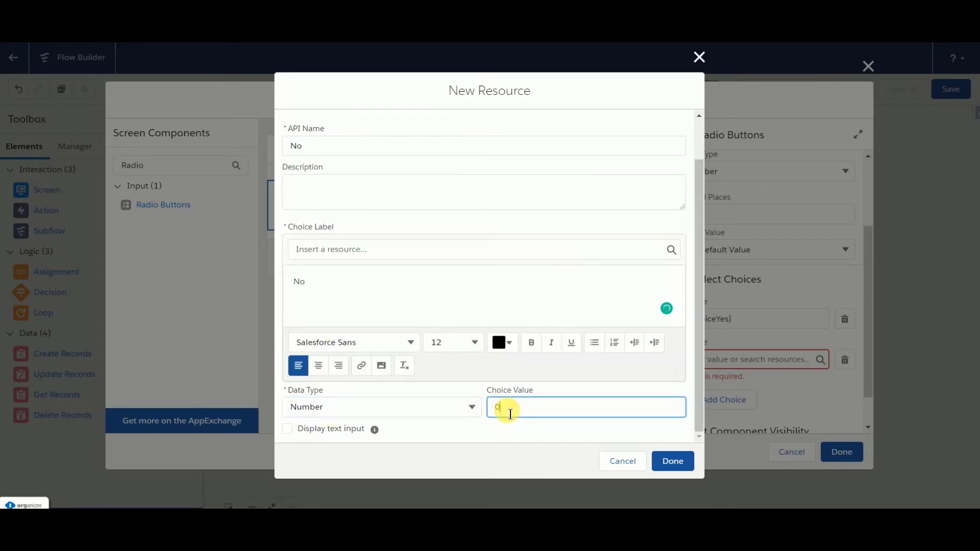
pyautogui.click(673, 460)
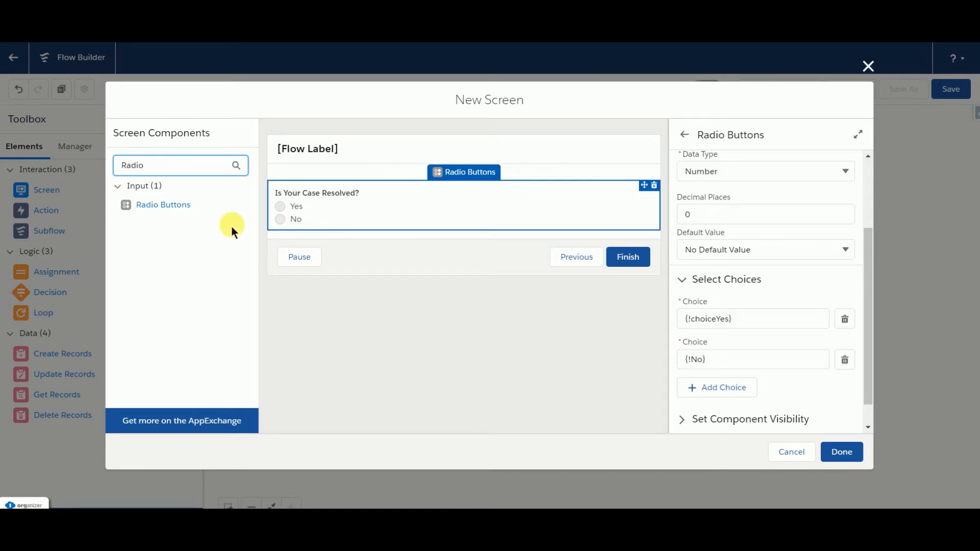
# Step: Search the screen components for the Slider, add it below the radio buttons and give it the API name RatingScore
pyautogui.press('BackSpace')
pyautogui.press('BackSpace')
pyautogui.press('BackSpace')
pyautogui.press('BackSpace')
pyautogui.press('BackSpace')
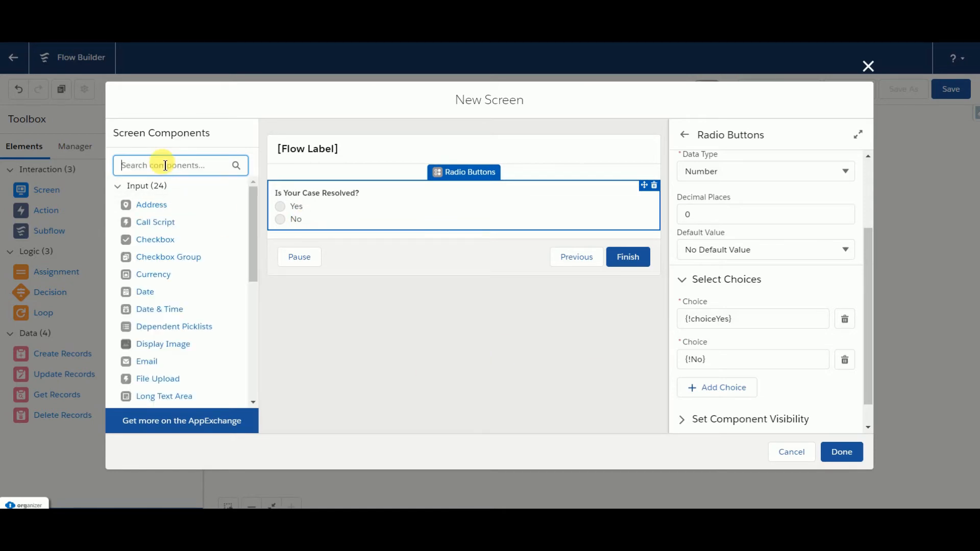
pyautogui.write('Slide')
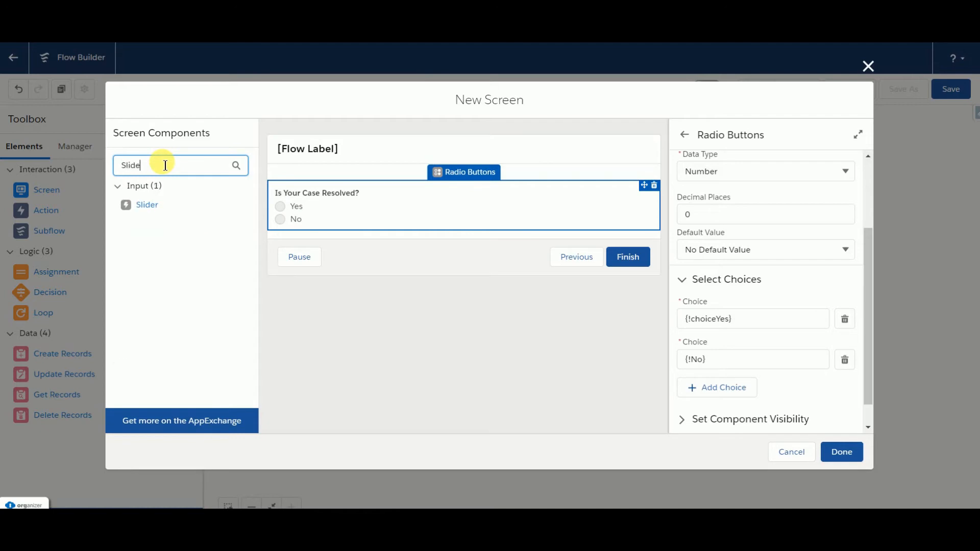
pyautogui.click(153, 205)
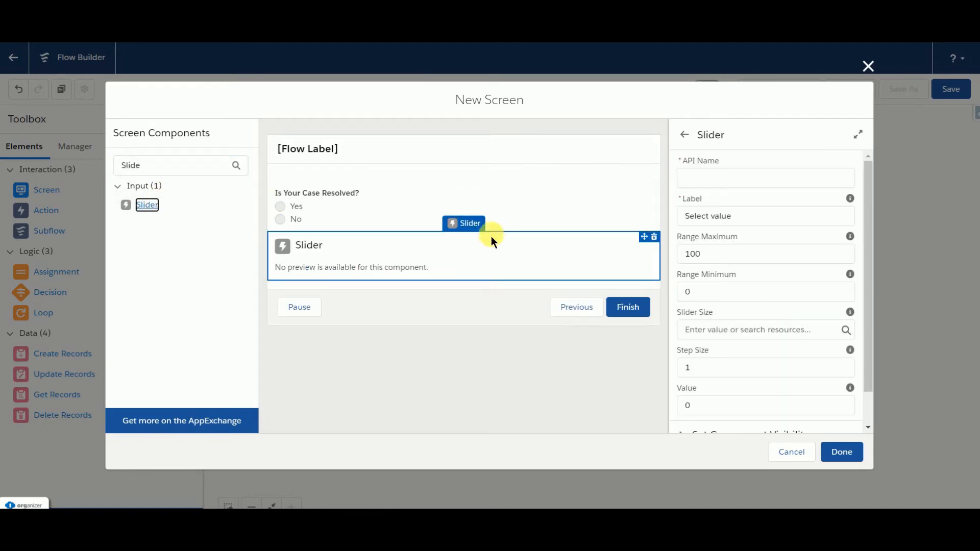
pyautogui.click(706, 183)
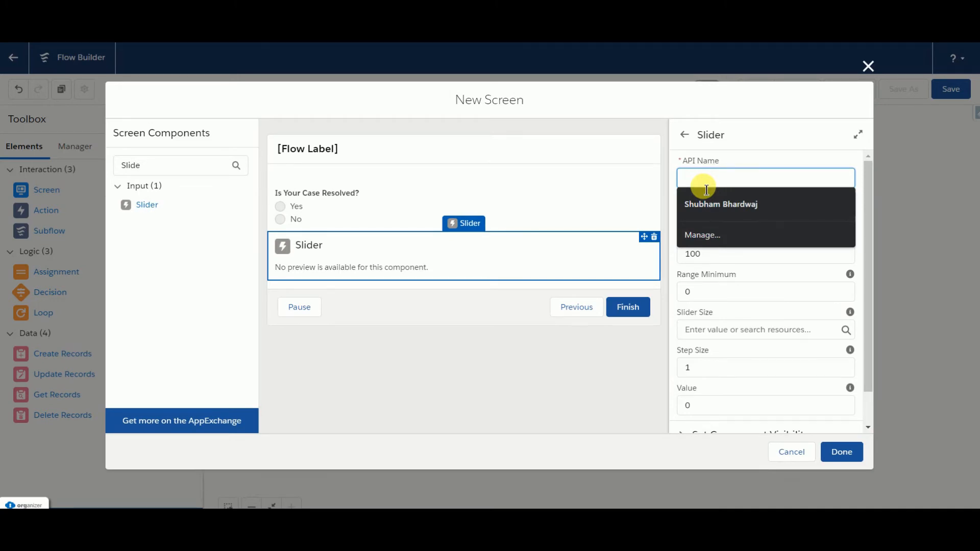
pyautogui.write('Ratin')
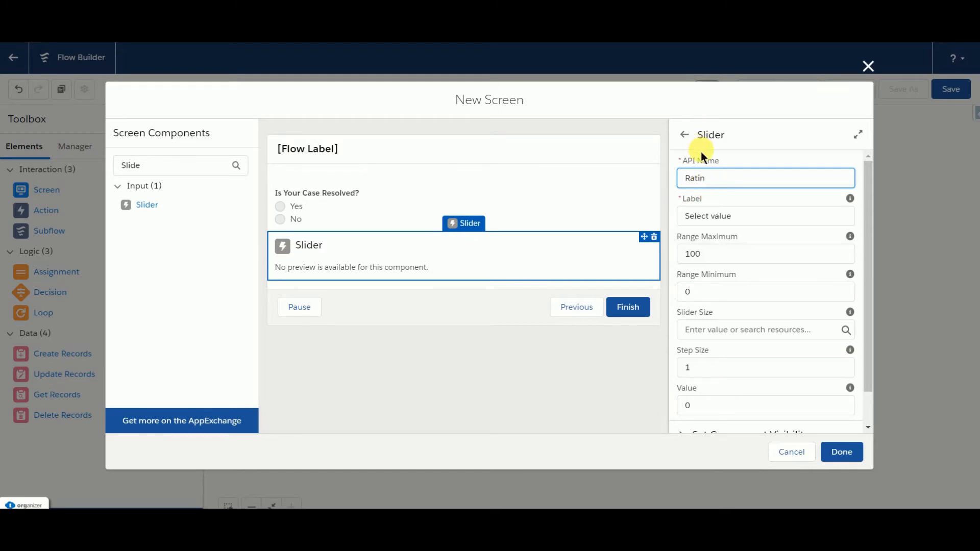
pyautogui.write('gScore')
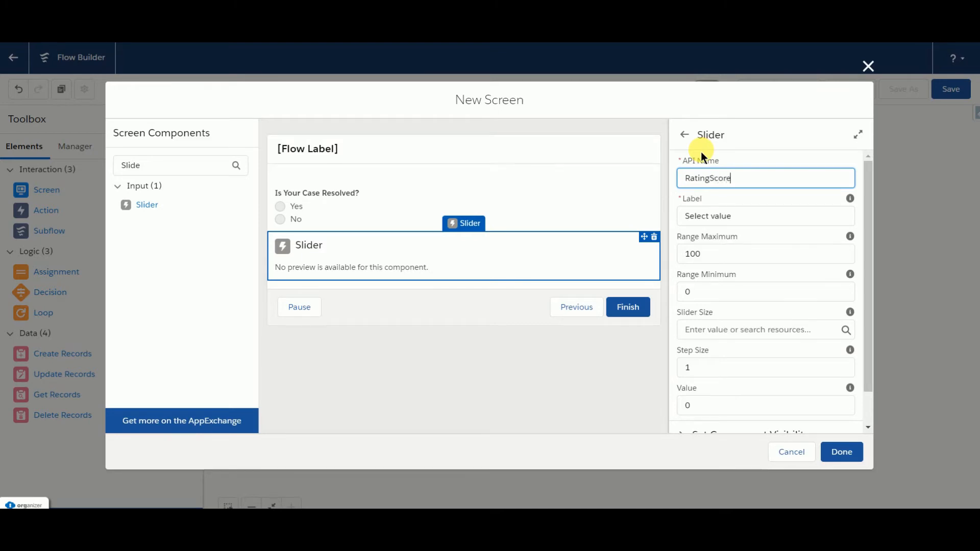
# Step: Replace the slider's label with "Drag the Slider for Rating"
pyautogui.click(760, 220)
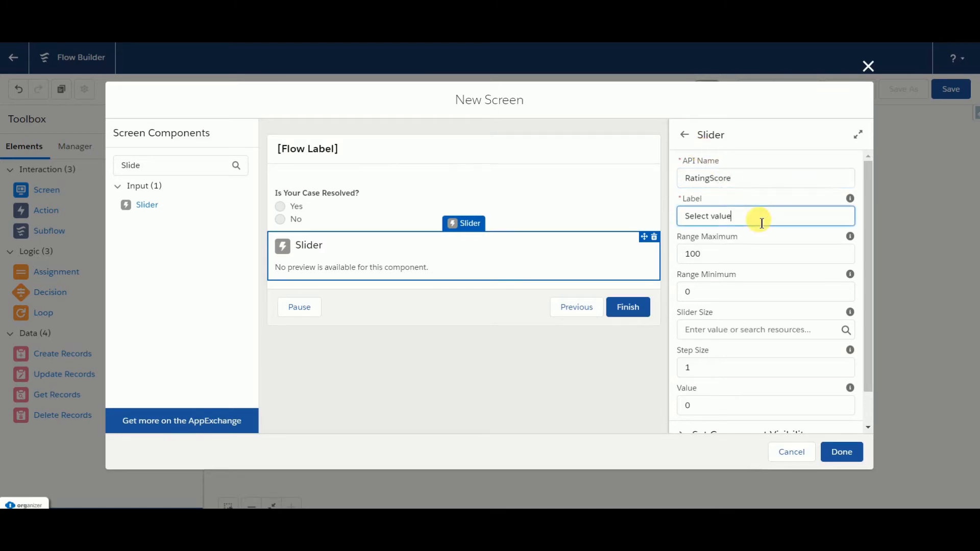
pyautogui.press('BackSpace')
pyautogui.press('BackSpace')
pyautogui.press('BackSpace')
pyautogui.press('BackSpace')
pyautogui.press('BackSpace')
pyautogui.press('BackSpace')
pyautogui.press('BackSpace')
pyautogui.press('BackSpace')
pyautogui.press('BackSpace')
pyautogui.press('BackSpace')
pyautogui.press('BackSpace')
pyautogui.write('Drag the Sli')
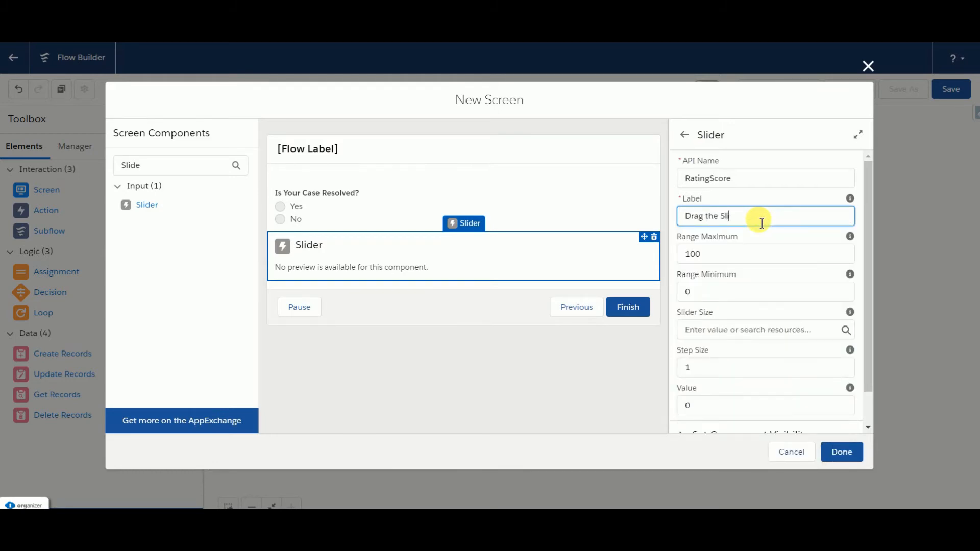
pyautogui.write('der for Rating')
# Step: Set the slider's range maximum to 5 and check the help text for the slider size
pyautogui.doubleClick(724, 261)
pyautogui.press('BackSpace')
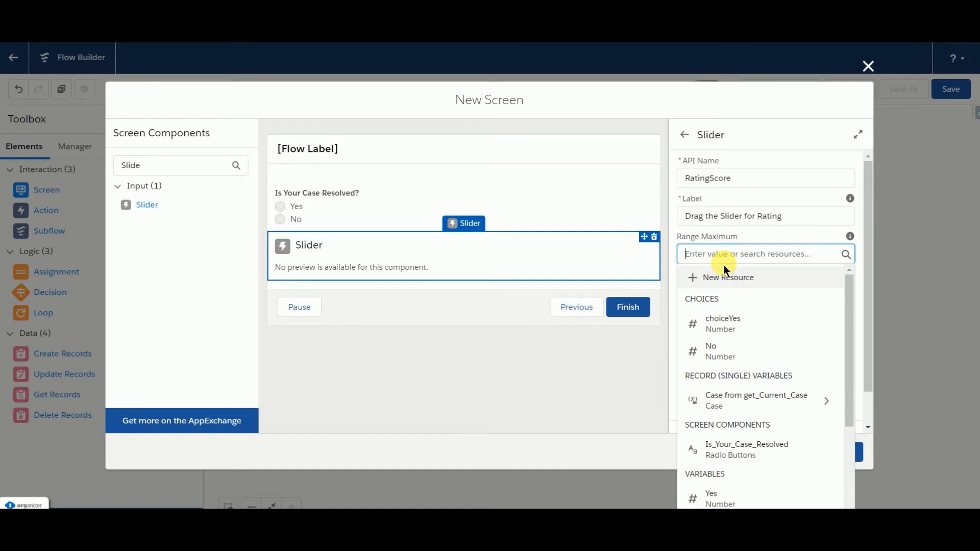
pyautogui.write('5')
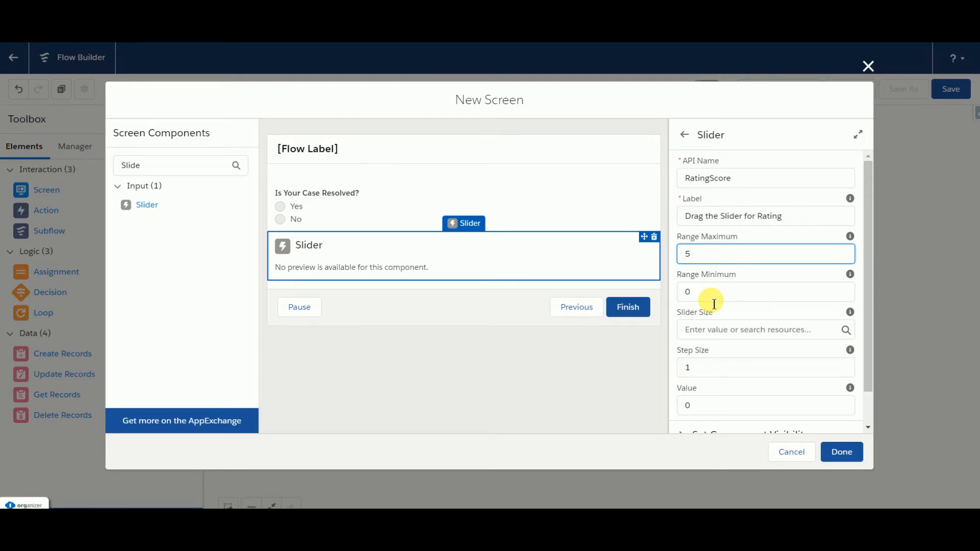
pyautogui.click(718, 330)
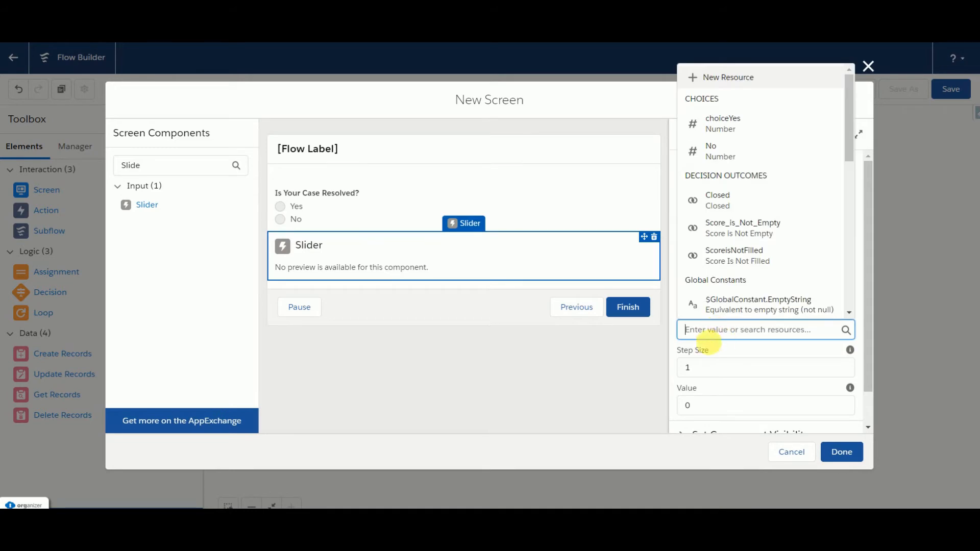
pyautogui.click(672, 351)
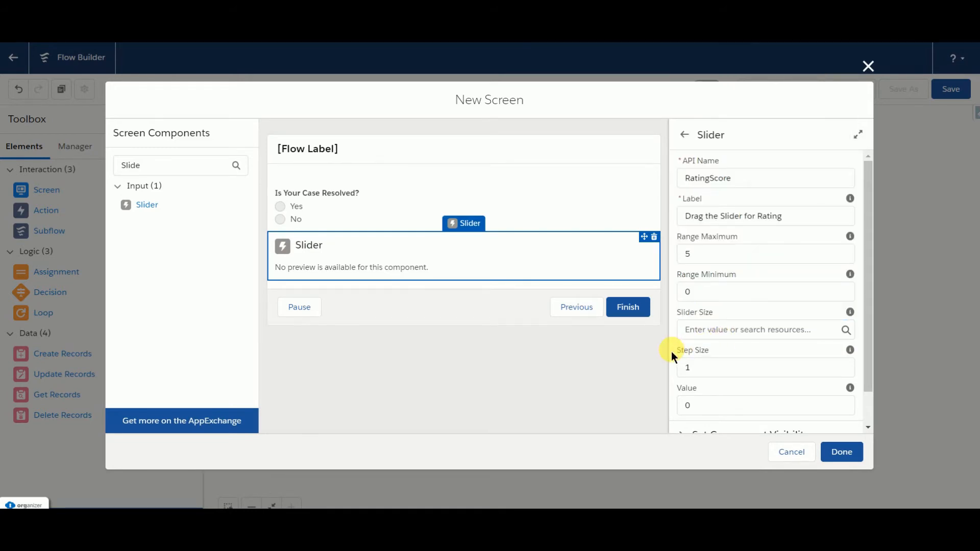
pyautogui.moveTo(857, 315)
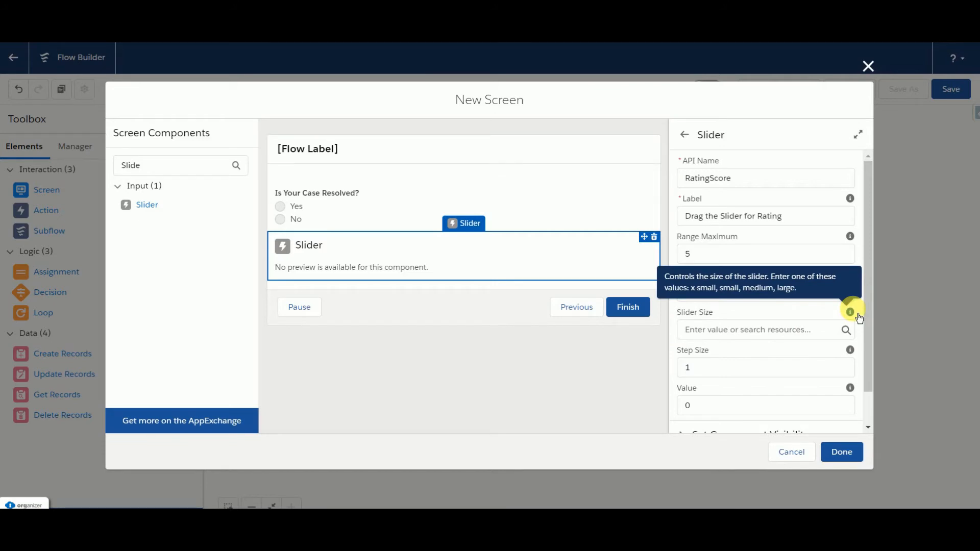
# Step: Enable manual variable assignment for the slider and start a new Variable resource named SliderRating for its Value output
pyautogui.scroll(-1, 859, 317)
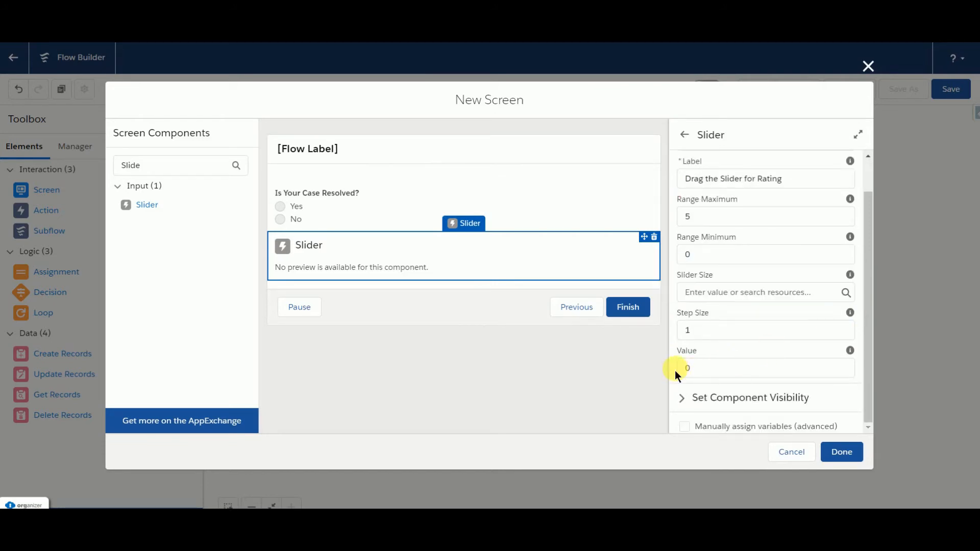
pyautogui.click(684, 427)
pyautogui.scroll(-5, 685, 428)
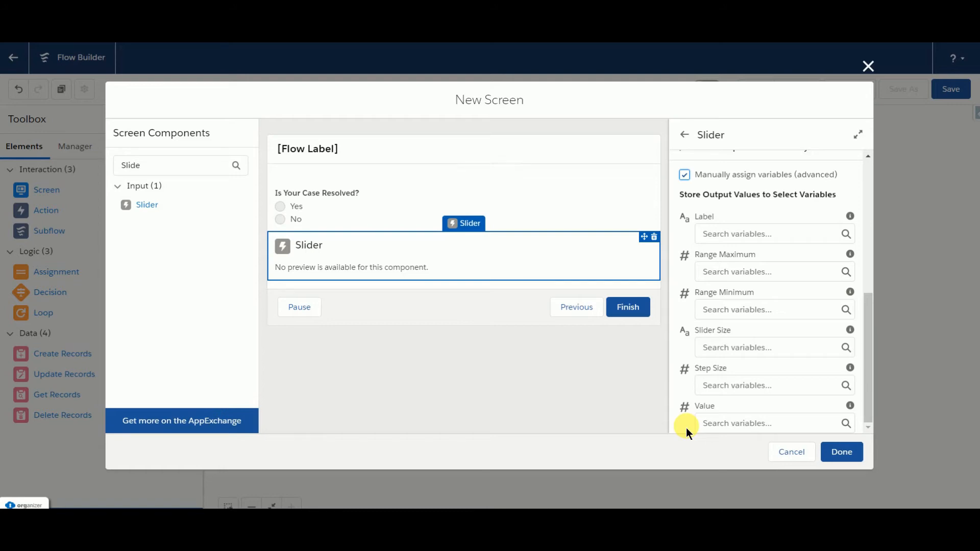
pyautogui.click(717, 428)
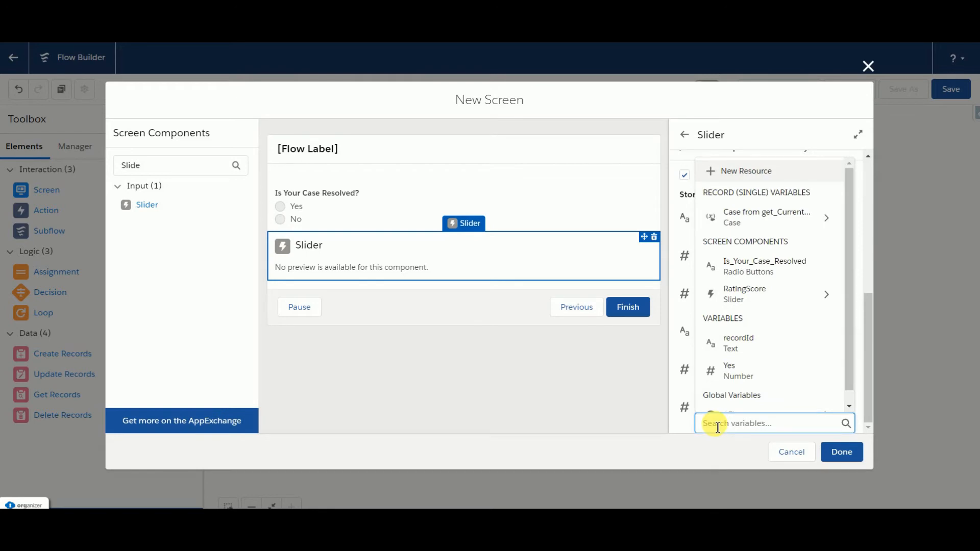
pyautogui.click(742, 176)
pyautogui.click(323, 232)
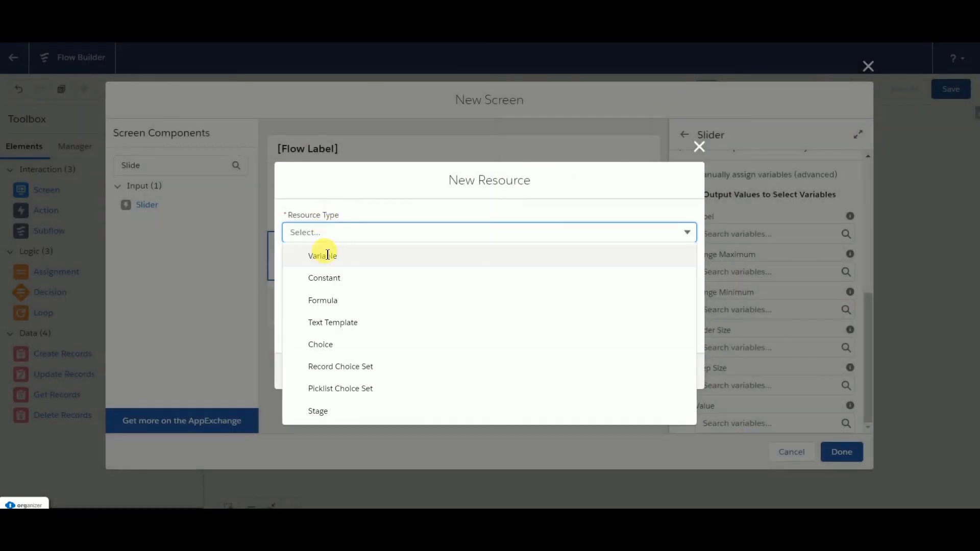
pyautogui.click(316, 260)
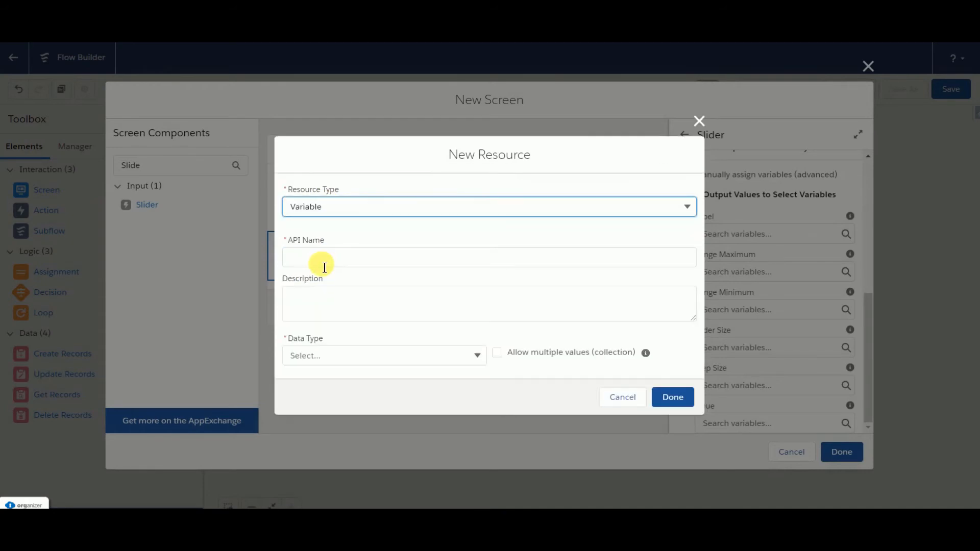
pyautogui.click(324, 265)
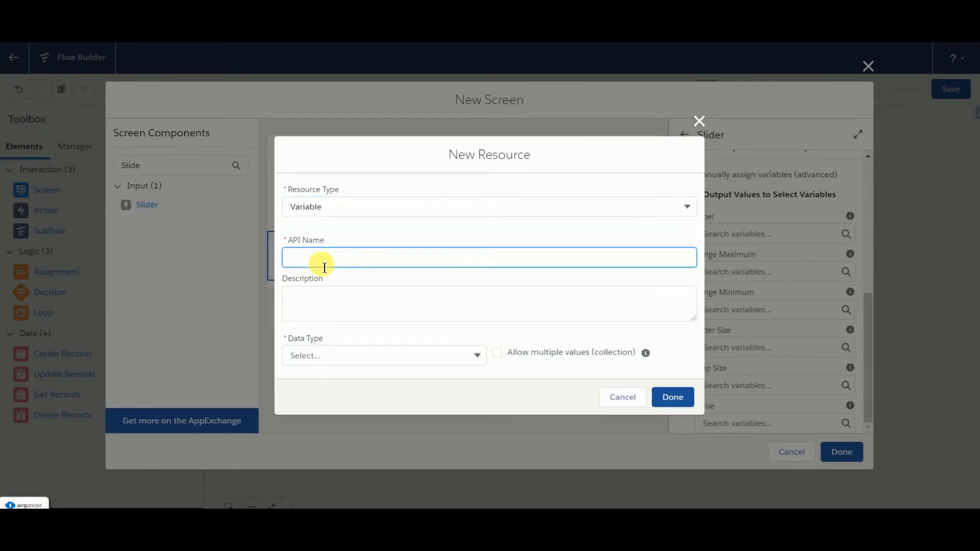
pyautogui.write('SliderRating')
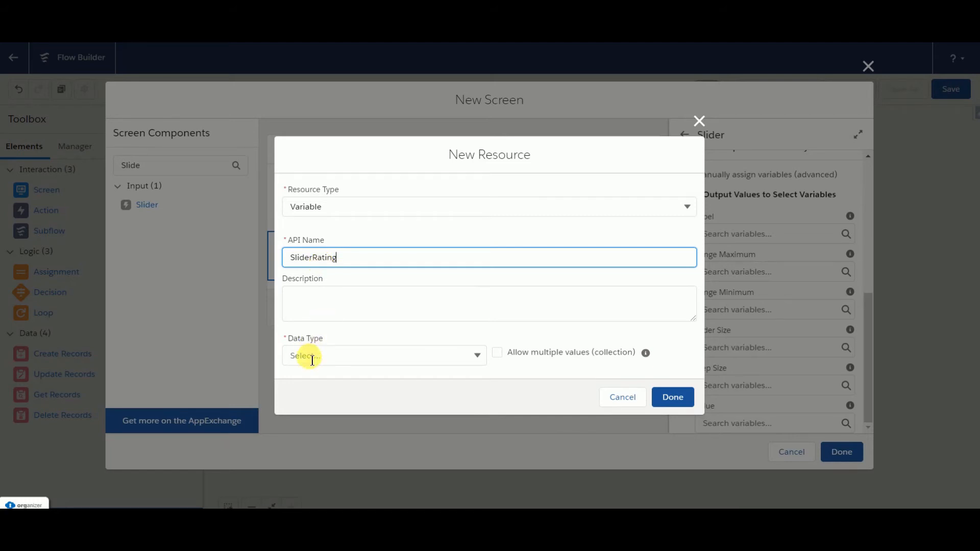
# Step: Give the SliderRating variable the data type Number with 0 decimal places and finish the resource
pyautogui.click(312, 359)
pyautogui.click(323, 179)
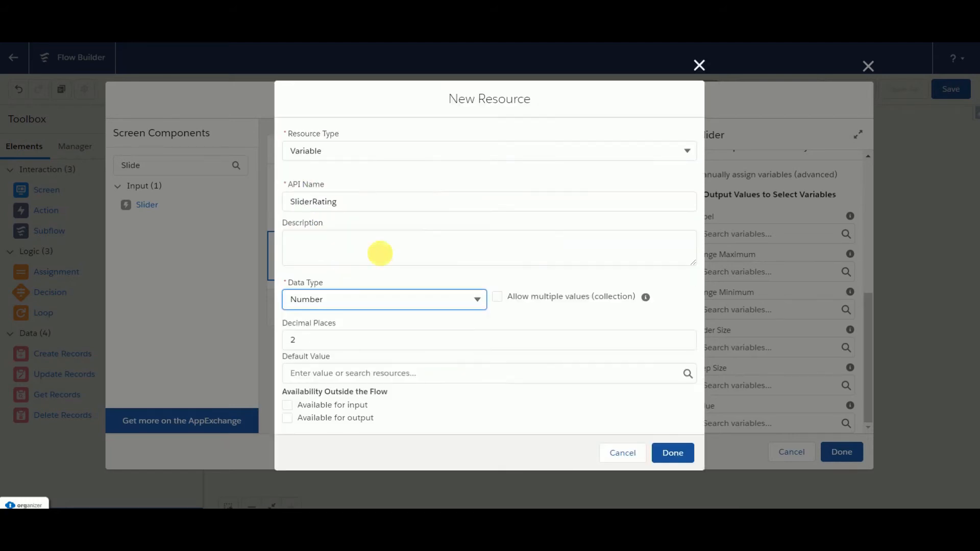
pyautogui.click(298, 341)
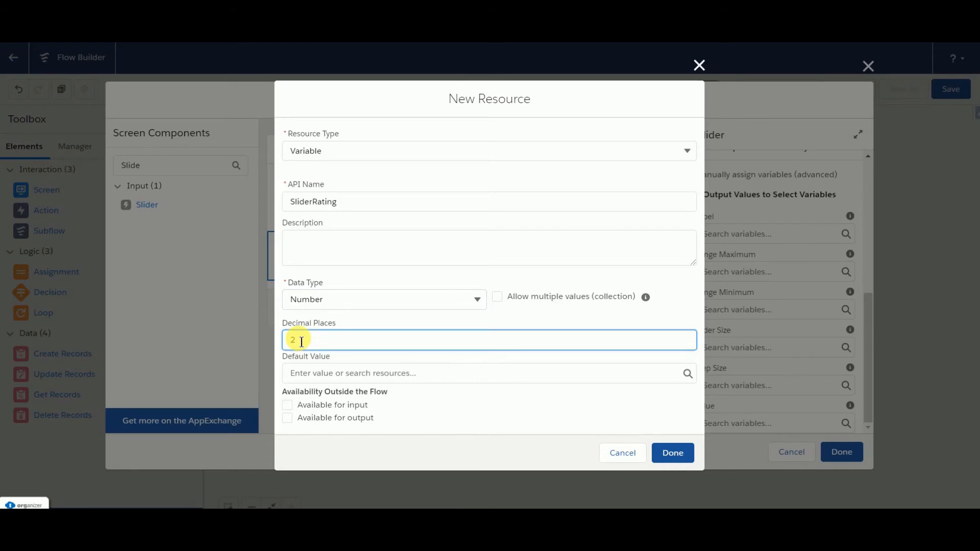
pyautogui.press('BackSpace')
pyautogui.write('0')
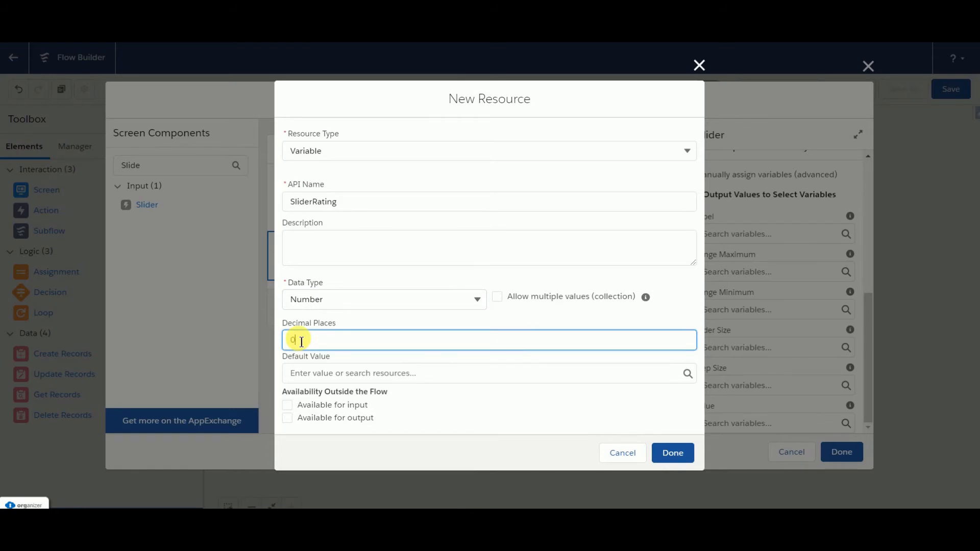
pyautogui.click(684, 458)
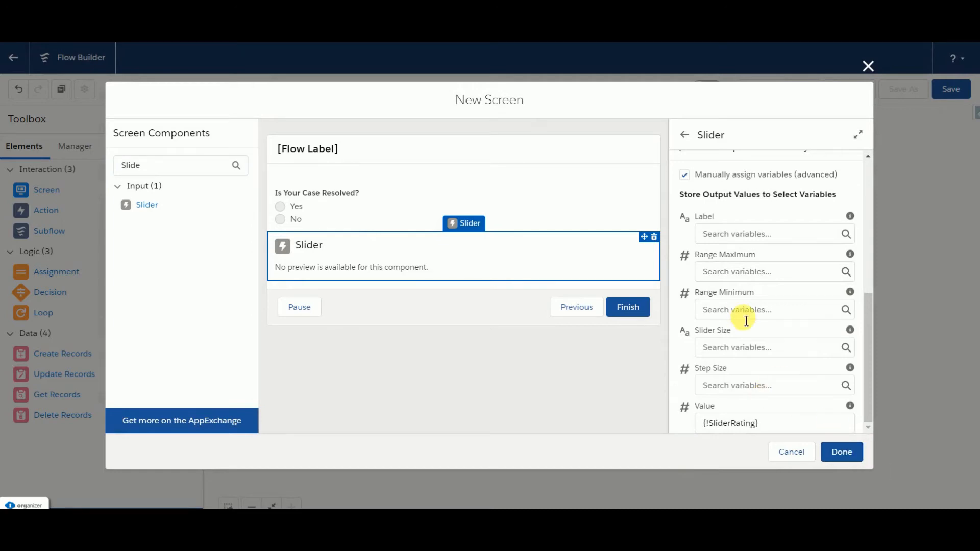
# Step: Disable the Pause and Previous navigation options in the screen's properties and try to finish the screen
pyautogui.scroll(1, 759, 256)
pyautogui.scroll(3, 759, 257)
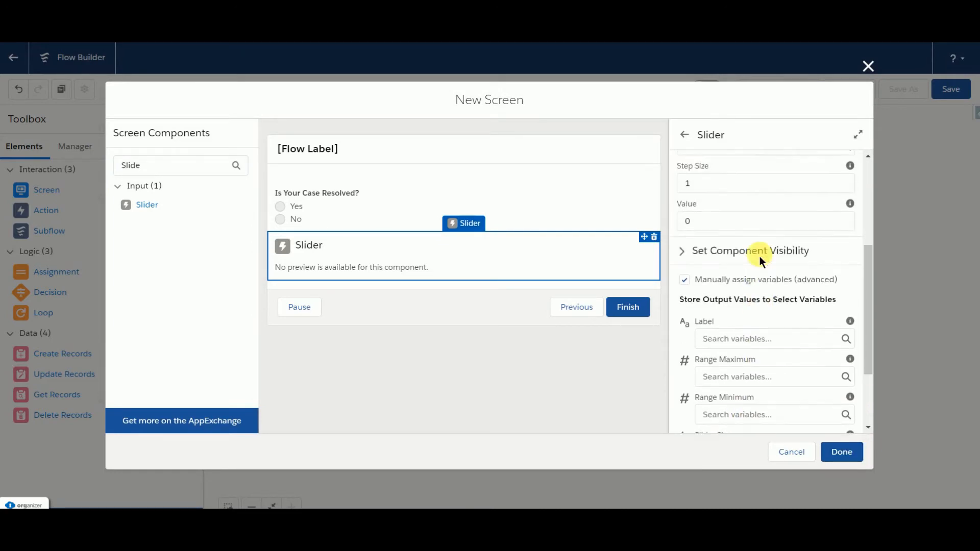
pyautogui.scroll(3, 686, 260)
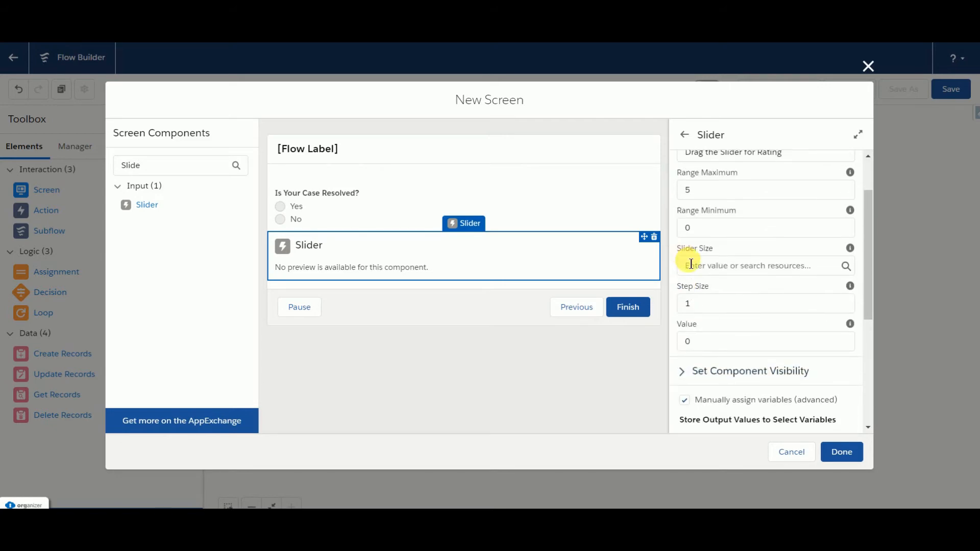
pyautogui.scroll(-2, 684, 258)
pyautogui.click(383, 303)
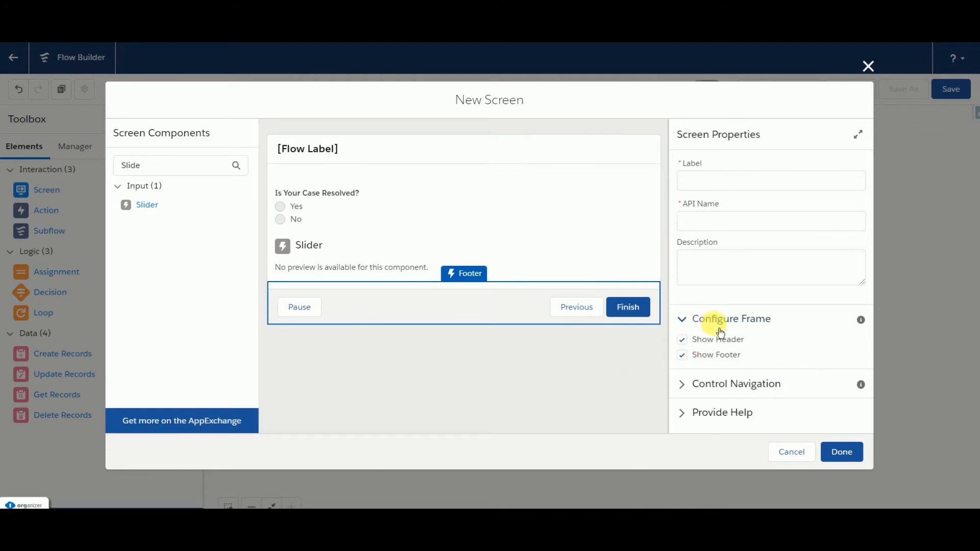
pyautogui.click(684, 385)
pyautogui.scroll(-3, 686, 380)
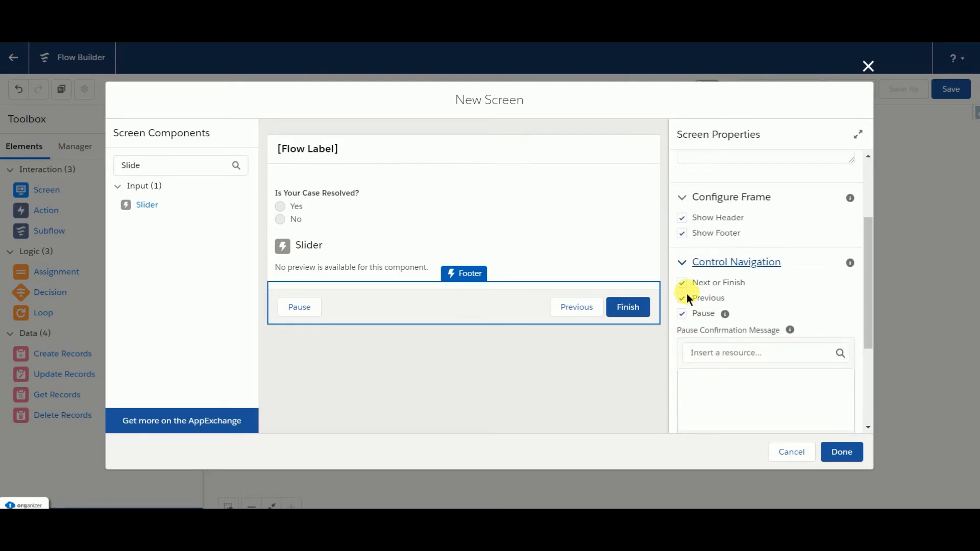
pyautogui.click(683, 315)
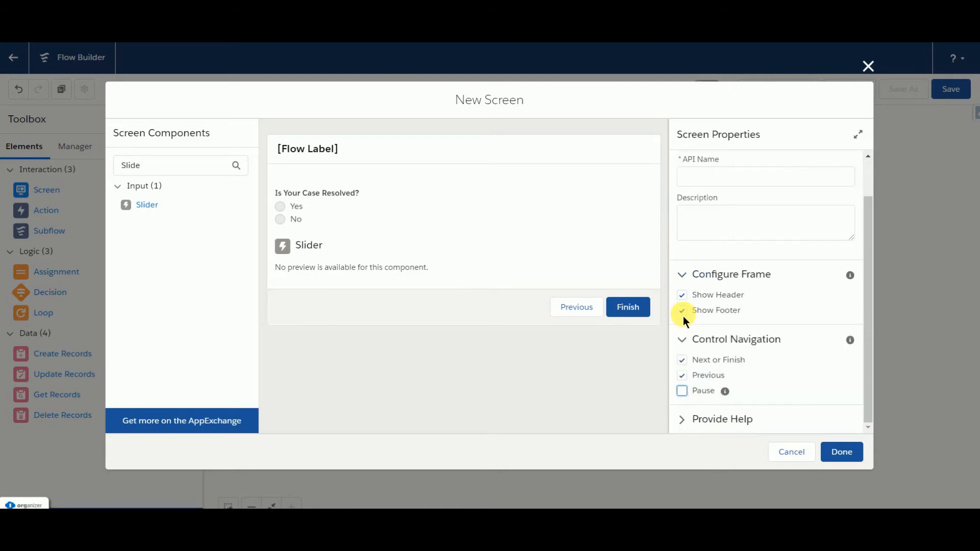
pyautogui.click(684, 377)
pyautogui.click(845, 459)
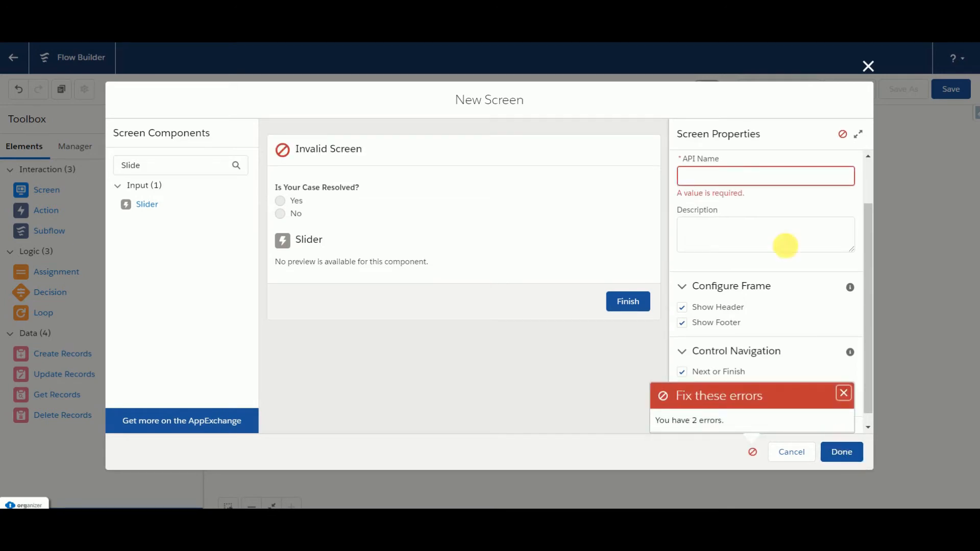
# Step: Give the screen the API name Screen3 and the label "Screen 3", and finish it
pyautogui.click(731, 174)
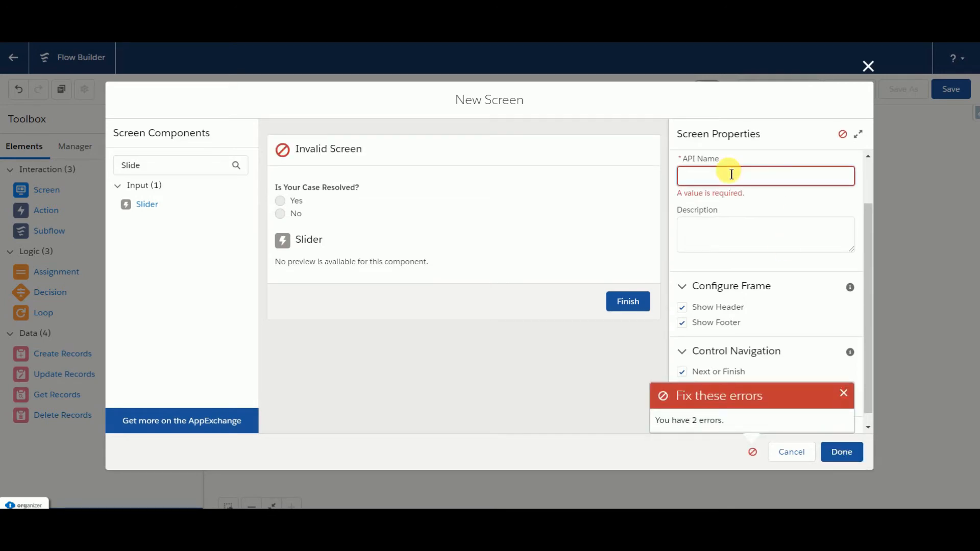
pyautogui.write('Screen 3')
pyautogui.click(846, 456)
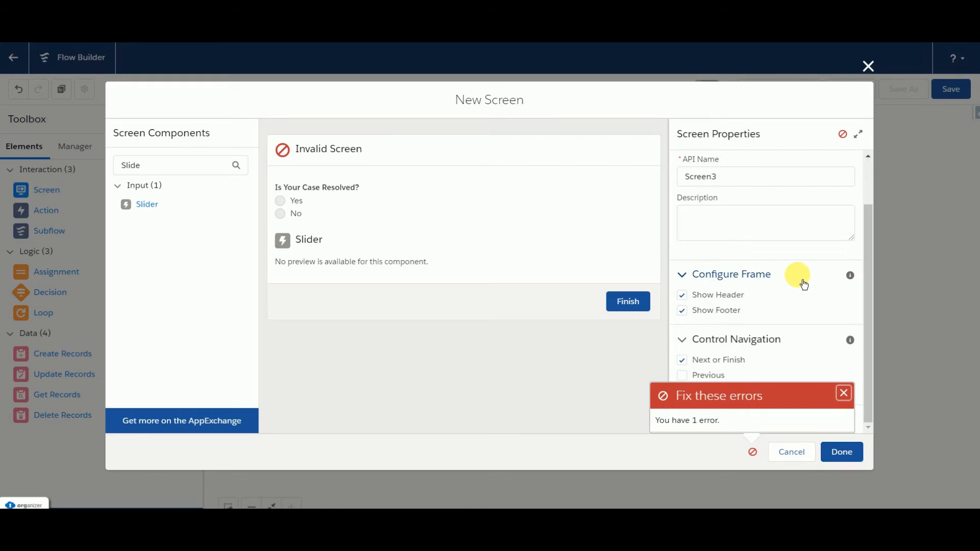
pyautogui.scroll(1, 802, 282)
pyautogui.click(705, 181)
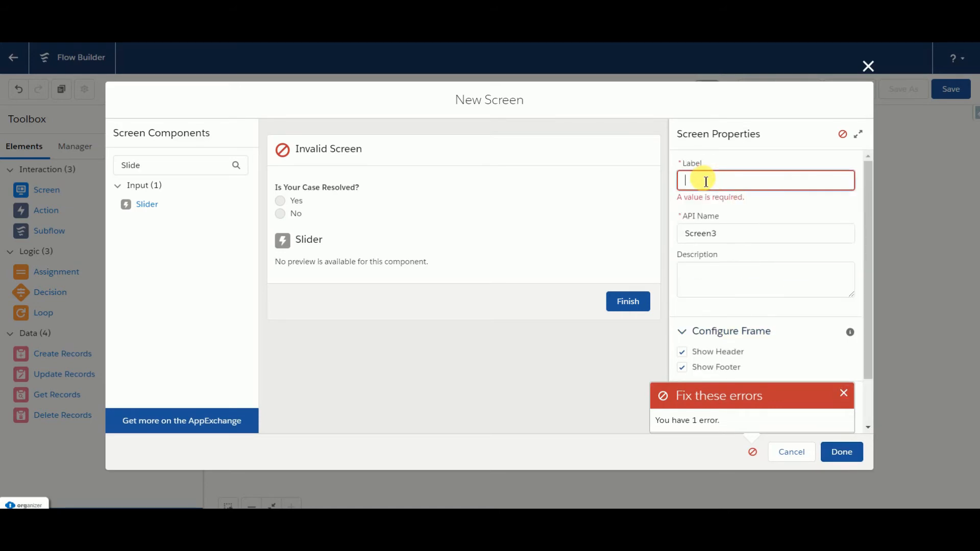
pyautogui.write('Screen 3')
pyautogui.click(547, 384)
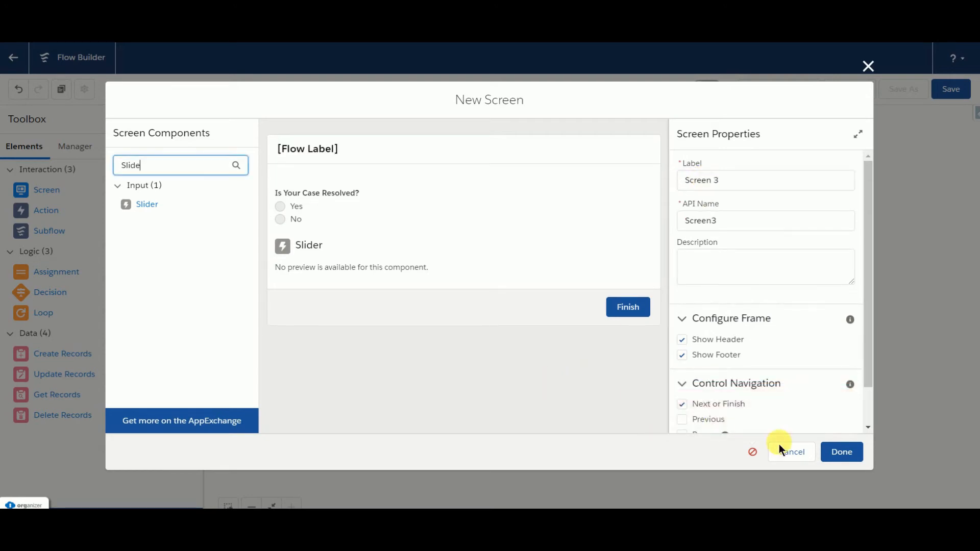
pyautogui.click(842, 452)
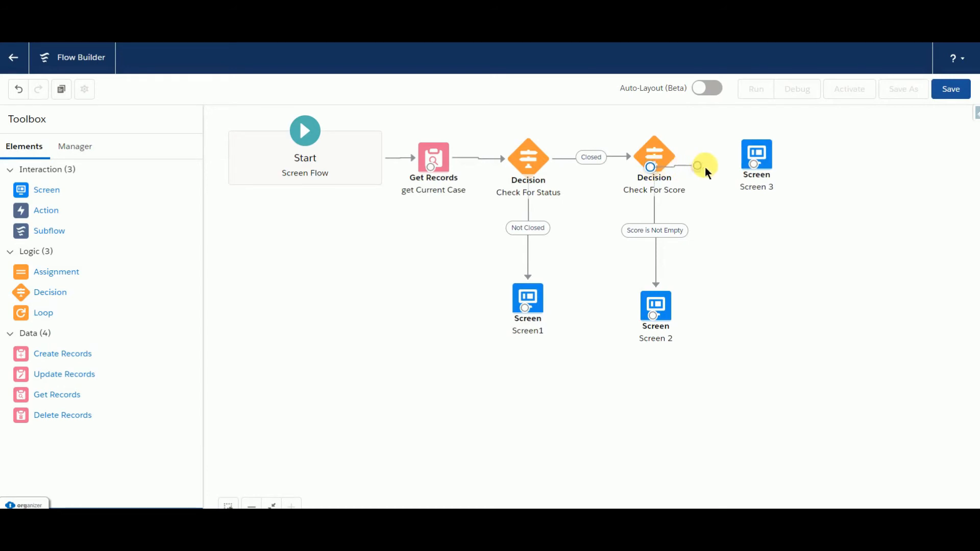
# Step: Connect the Check For Score decision to Screen 3 with the Score Is Not Filled outcome and move Screen 3 farther from the decision
pyautogui.moveTo(706, 167); pyautogui.dragTo(758, 164)
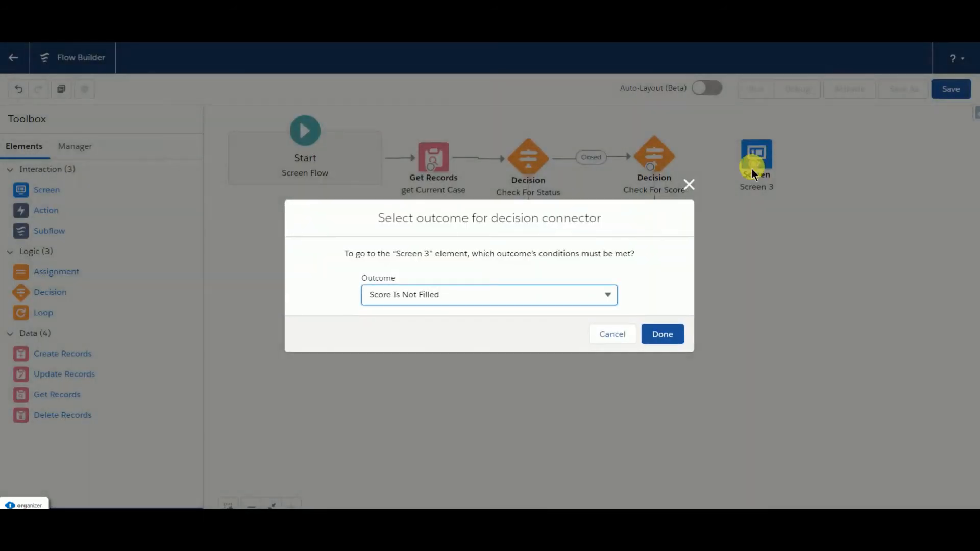
pyautogui.click(545, 301)
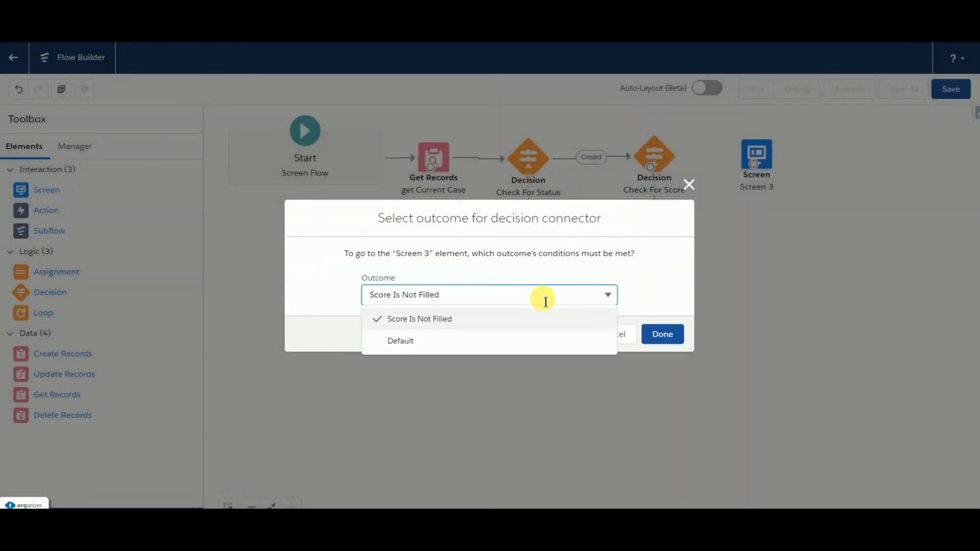
pyautogui.click(499, 322)
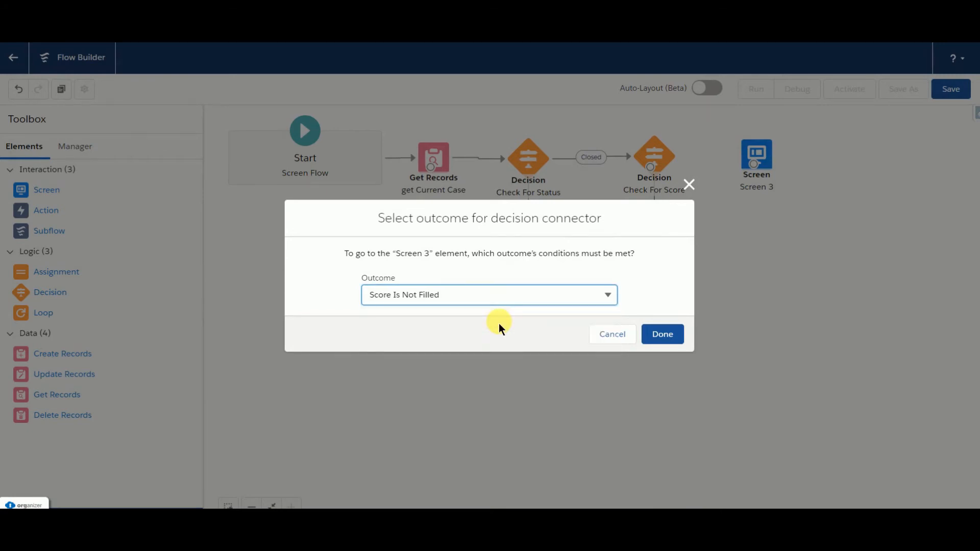
pyautogui.click(671, 340)
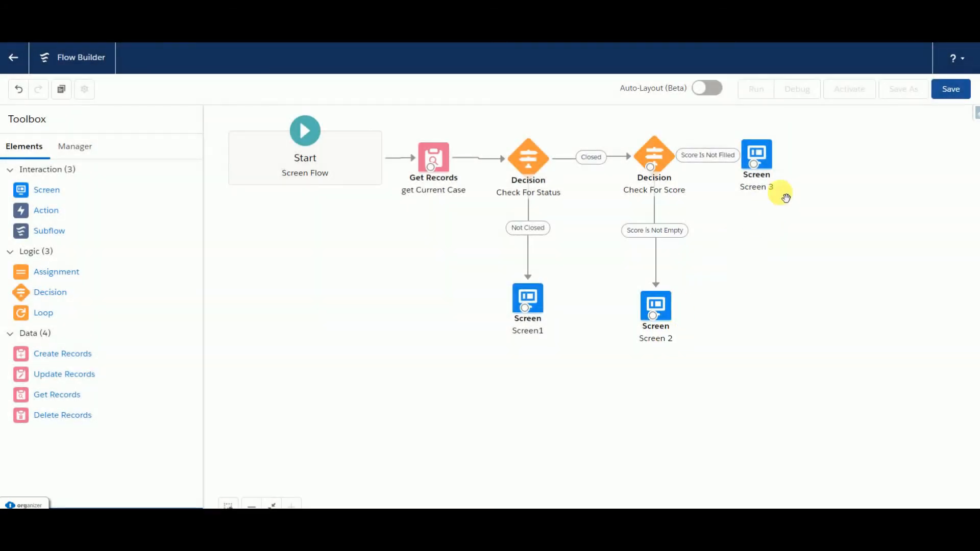
pyautogui.click(770, 158)
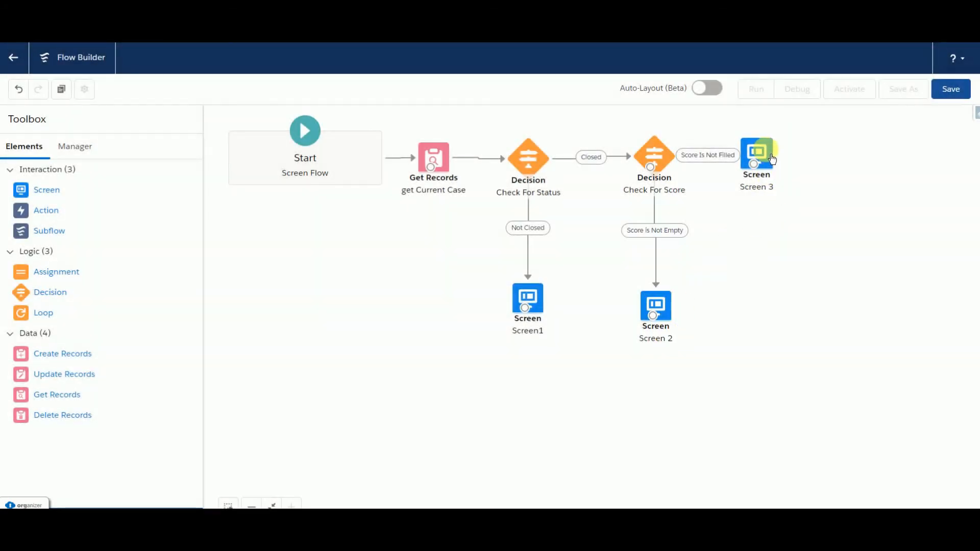
pyautogui.moveTo(772, 159); pyautogui.dragTo(835, 163)
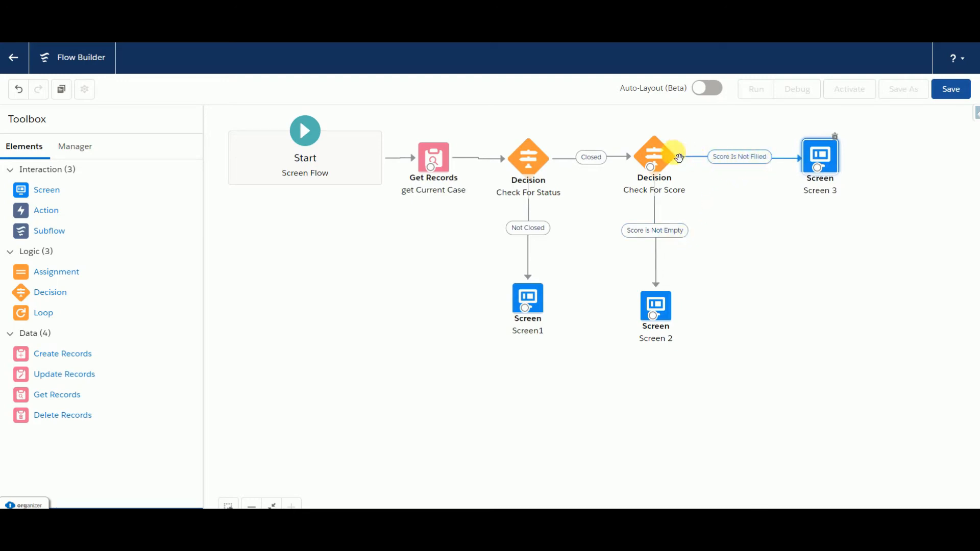
# Step: In the Check For Score decision, rename the Score Is Not Filled outcome to "Score Is Blank" with the API name Score_Is_Blank
pyautogui.click(662, 164)
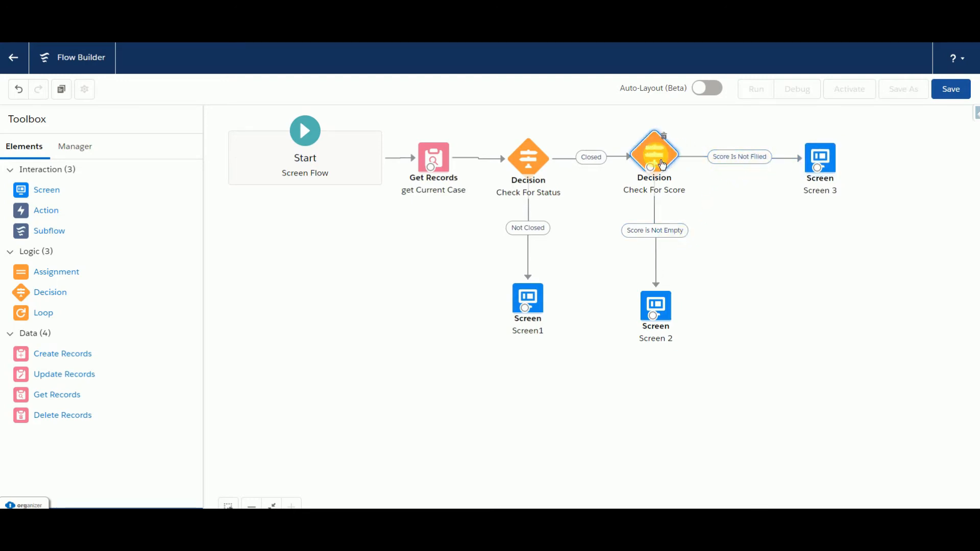
pyautogui.doubleClick(662, 164)
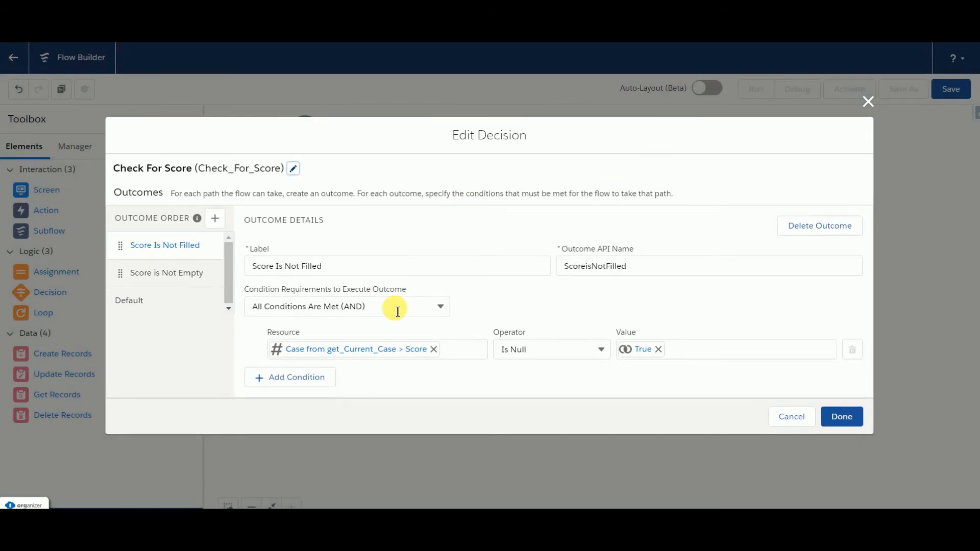
pyautogui.click(339, 270)
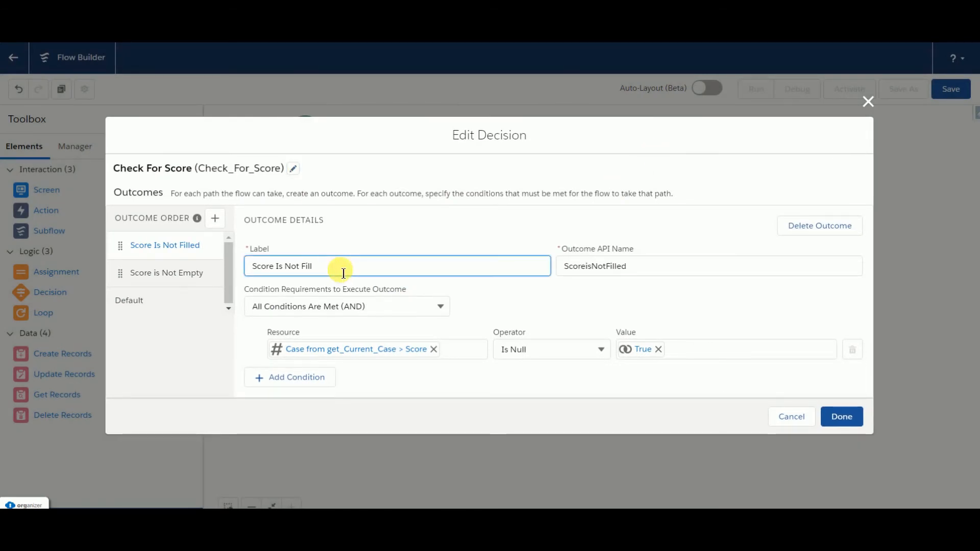
pyautogui.press('BackSpace')
pyautogui.press('BackSpace')
pyautogui.press('BackSpace')
pyautogui.press('BackSpace')
pyautogui.press('BackSpace')
pyautogui.press('BackSpace')
pyautogui.press('BackSpace')
pyautogui.press('BackSpace')
pyautogui.write('Blank')
pyautogui.moveTo(648, 265); pyautogui.dragTo(544, 263)
pyautogui.press('BackSpace')
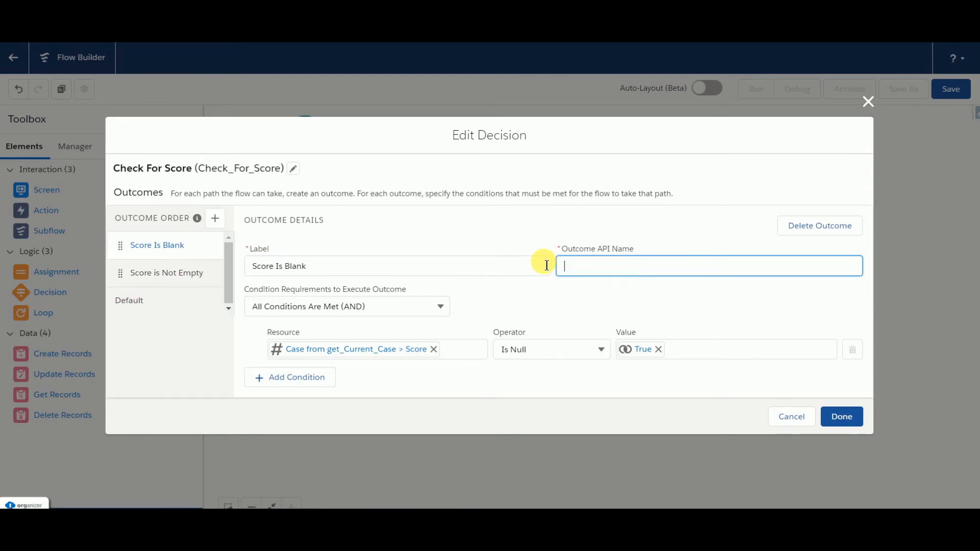
pyautogui.click(525, 272)
pyautogui.click(587, 265)
pyautogui.click(530, 285)
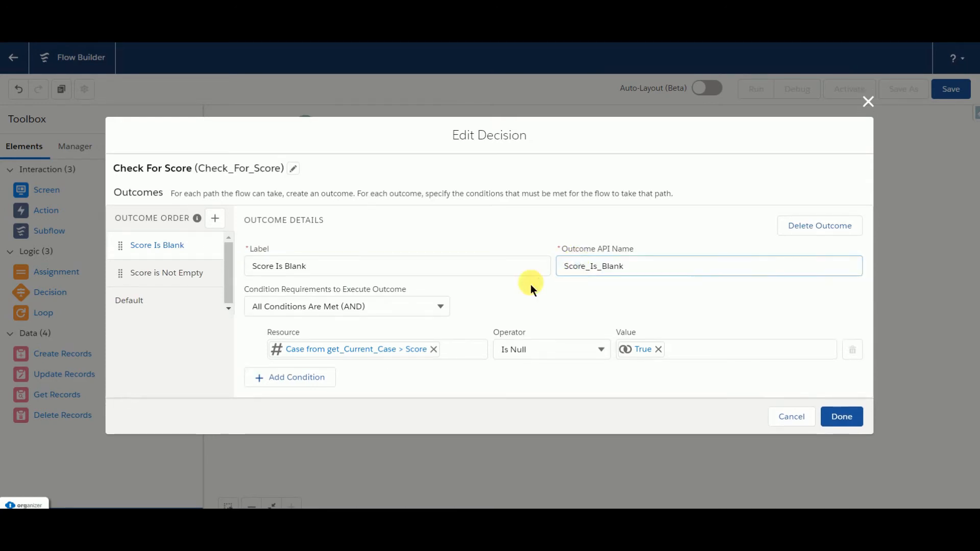
# Step: Relabel the Score is Not Empty outcome as "Score is Greator Than 0"
pyautogui.click(183, 275)
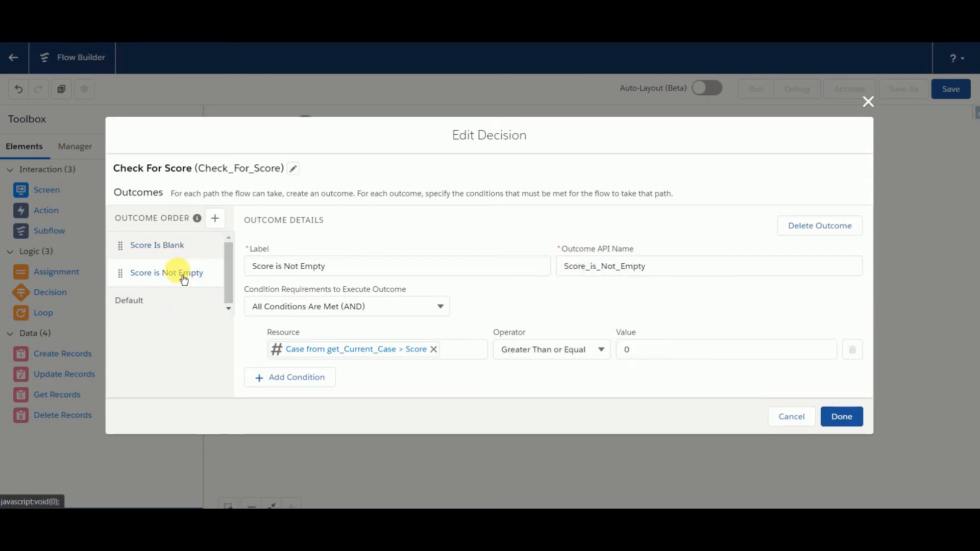
pyautogui.click(340, 266)
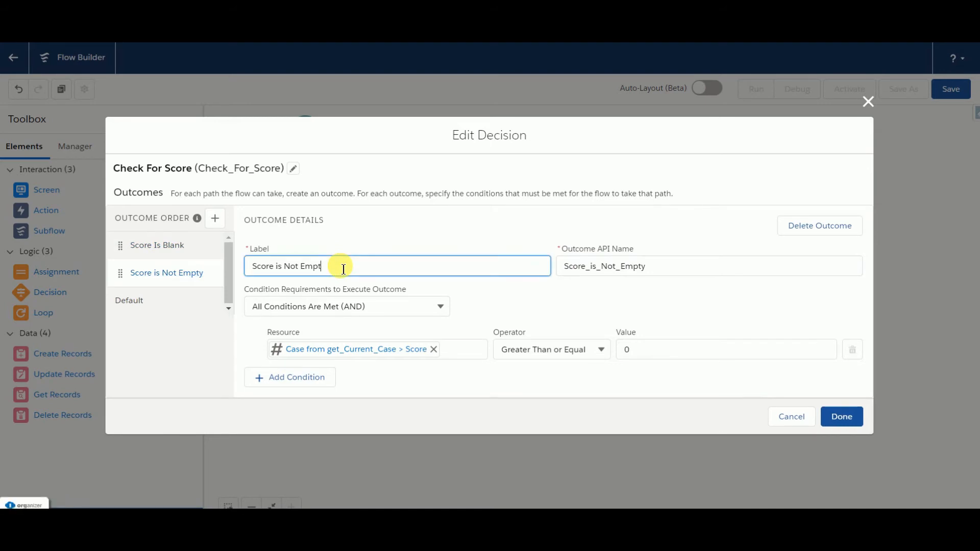
pyautogui.press('BackSpace')
pyautogui.press('BackSpace')
pyautogui.press('BackSpace')
pyautogui.press('BackSpace')
pyautogui.press('BackSpace')
pyautogui.press('BackSpace')
pyautogui.press('BackSpace')
pyautogui.press('BackSpace')
pyautogui.write('Greator Than 0')
# Step: Change that outcome's API name to Score_is_Greator_Than_0 and finish editing the decision
pyautogui.click(673, 275)
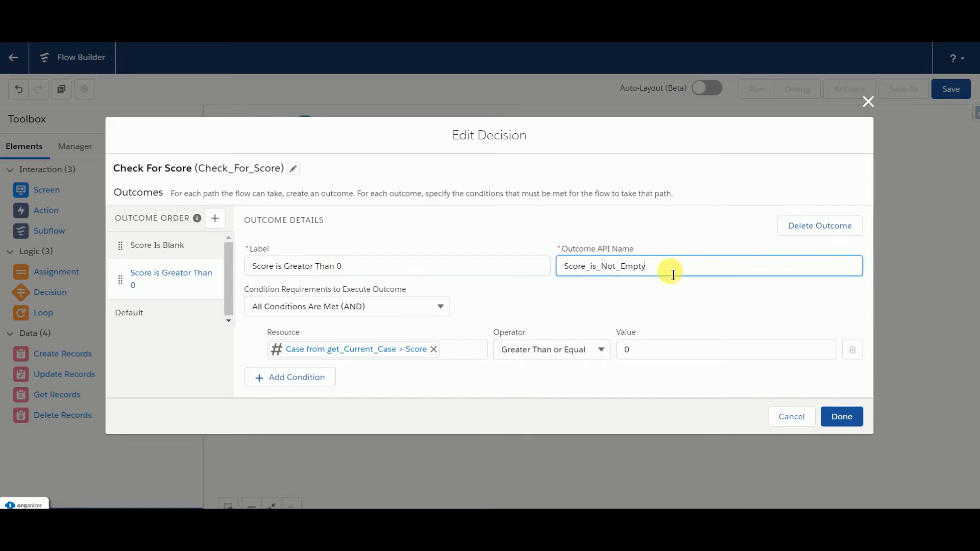
pyautogui.press('BackSpace')
pyautogui.press('BackSpace')
pyautogui.press('BackSpace')
pyautogui.press('BackSpace')
pyautogui.press('BackSpace')
pyautogui.press('BackSpace')
pyautogui.press('BackSpace')
pyautogui.press('BackSpace')
pyautogui.press('BackSpace')
pyautogui.press('BackSpace')
pyautogui.press('BackSpace')
pyautogui.press('BackSpace')
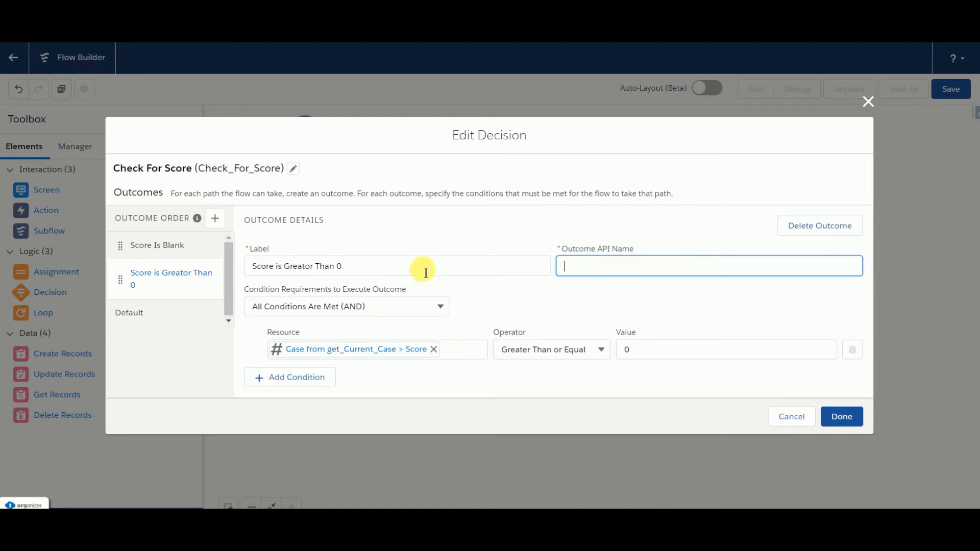
pyautogui.click(510, 266)
pyautogui.click(576, 266)
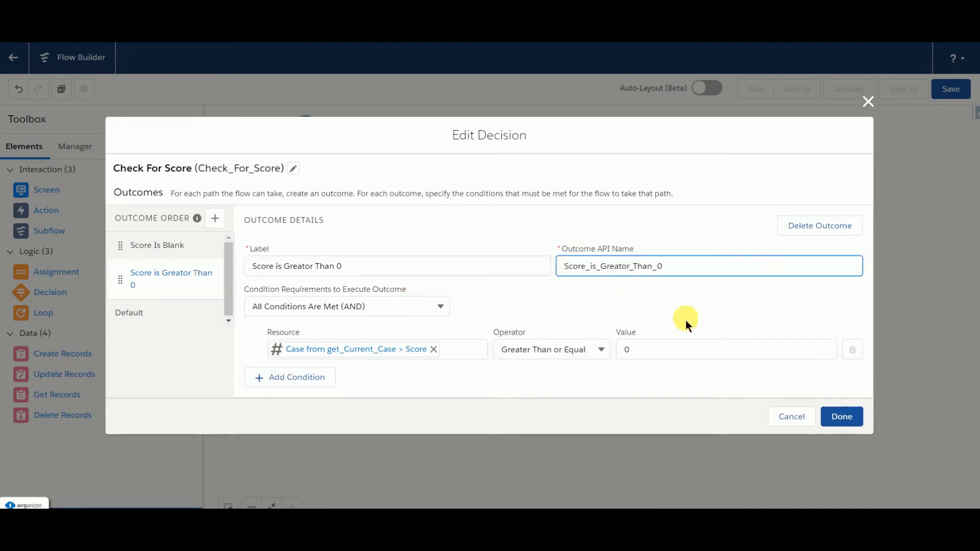
pyautogui.click(841, 416)
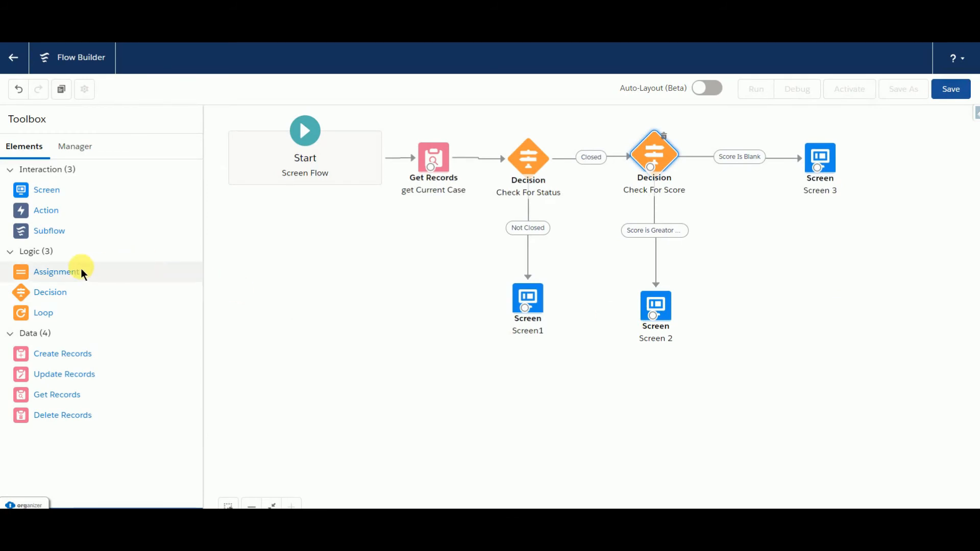
# Step: Add an Assignment element below Screen 3's connector, labelled "assignt the Score" with the API name assignt_the_Score
pyautogui.click(65, 275)
pyautogui.moveTo(65, 275); pyautogui.dragTo(760, 244)
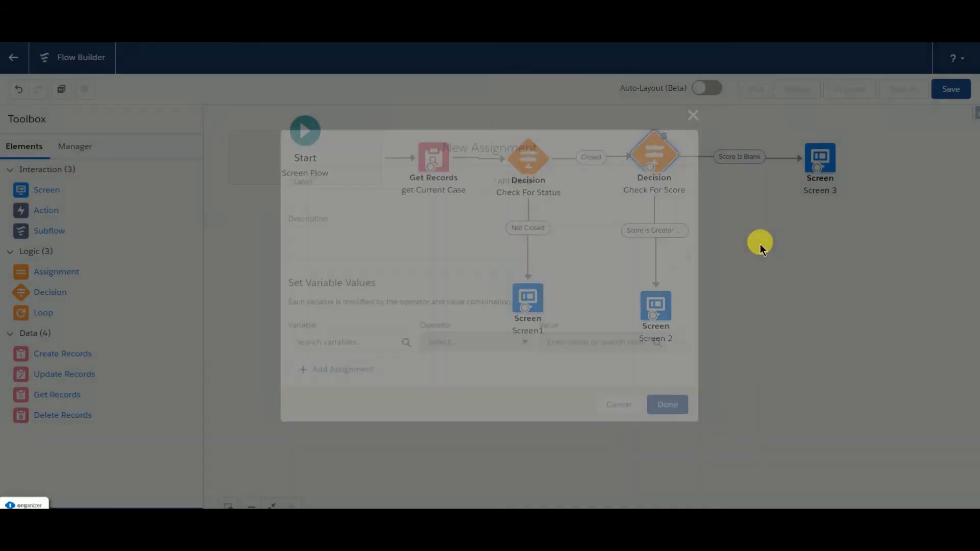
pyautogui.write('assignt the')
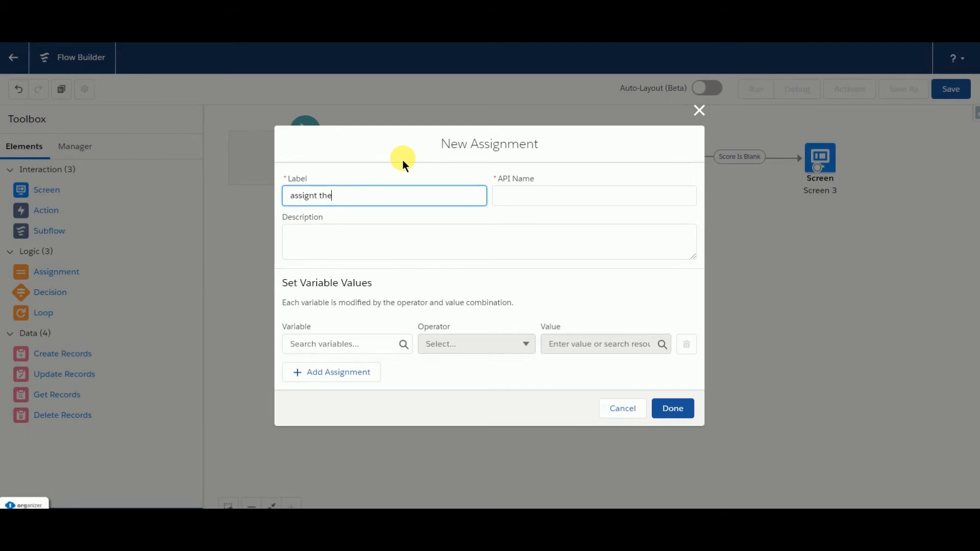
pyautogui.write(' Score')
pyautogui.click(552, 206)
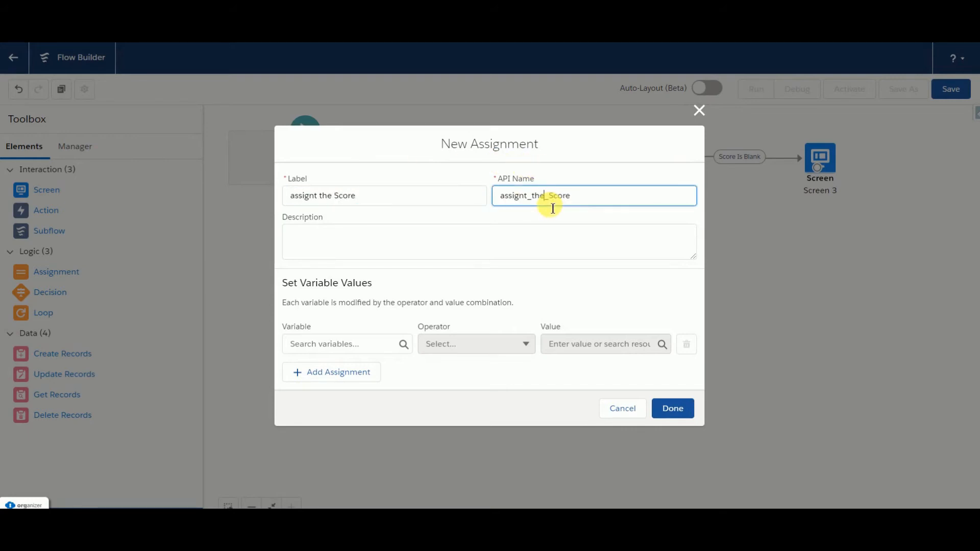
# Step: Choose the Score field of the get_Current_Case record as the assignment's variable
pyautogui.click(333, 345)
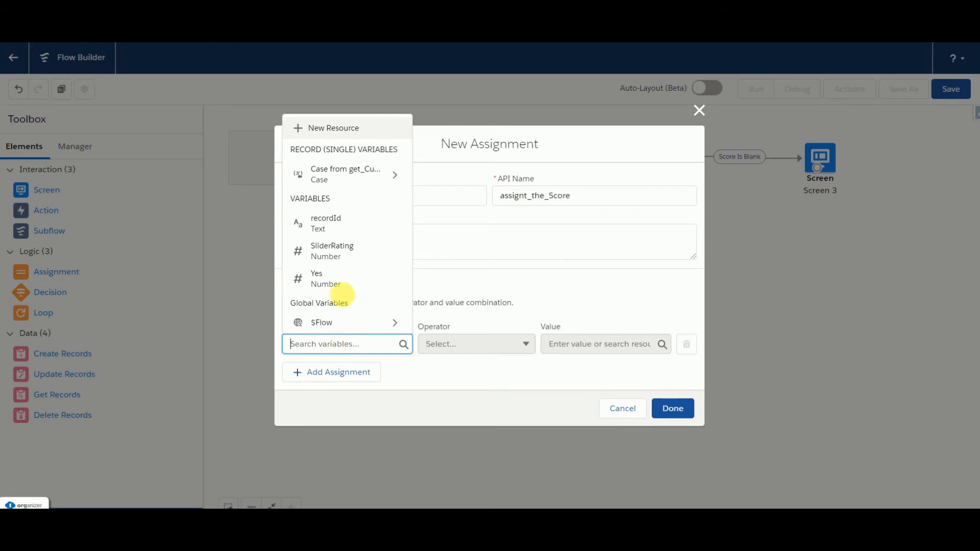
pyautogui.click(322, 174)
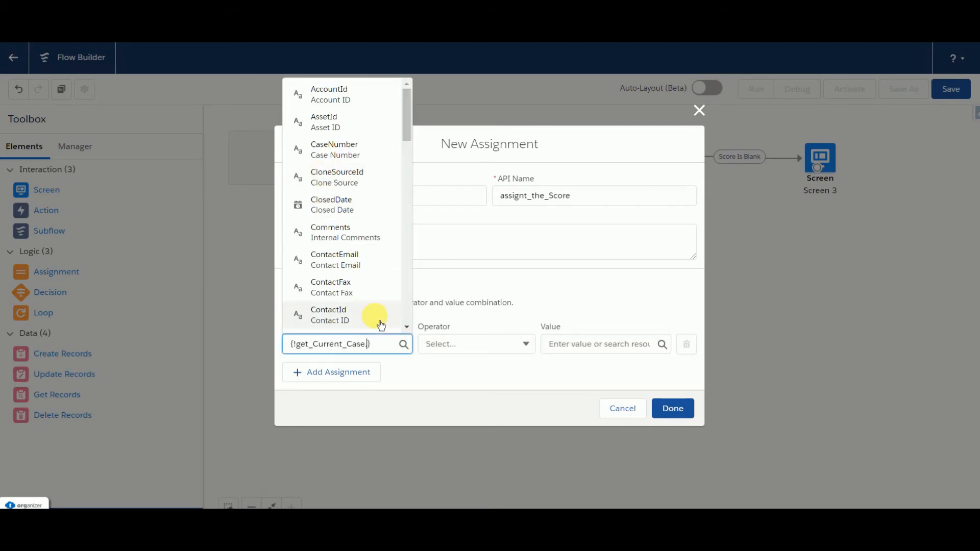
pyautogui.write('Scor')
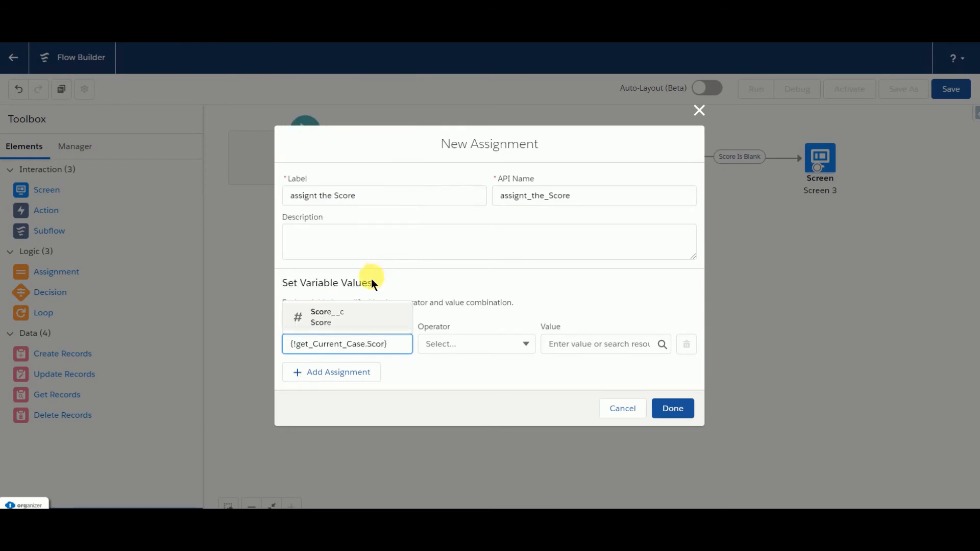
pyautogui.click(330, 313)
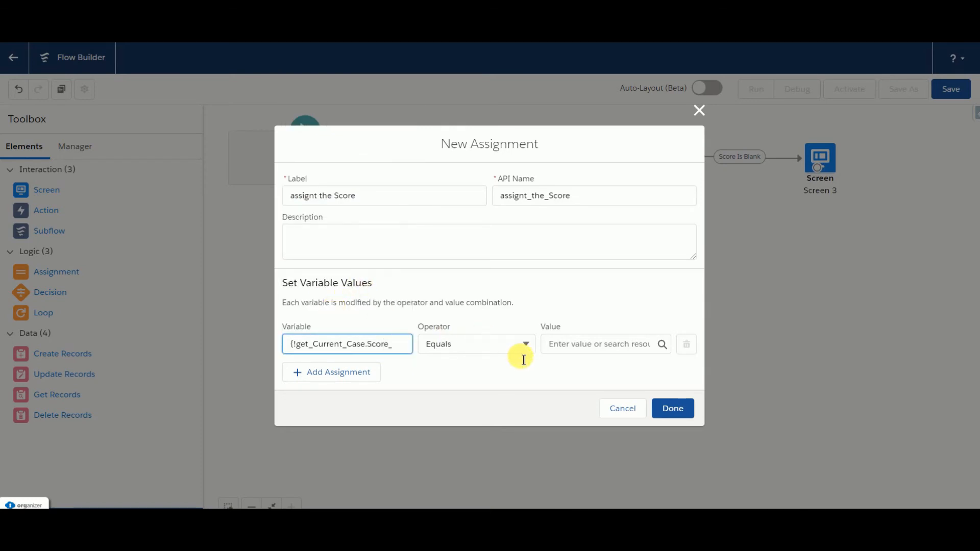
# Step: For the assigned value, start a new Formula resource named totalScore with data type Number and 0 decimal places
pyautogui.click(580, 355)
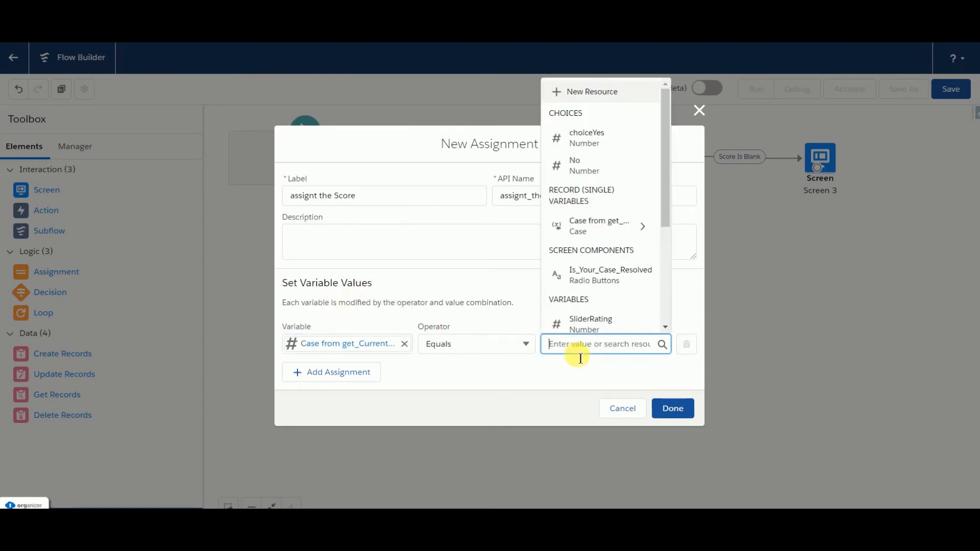
pyautogui.click(600, 102)
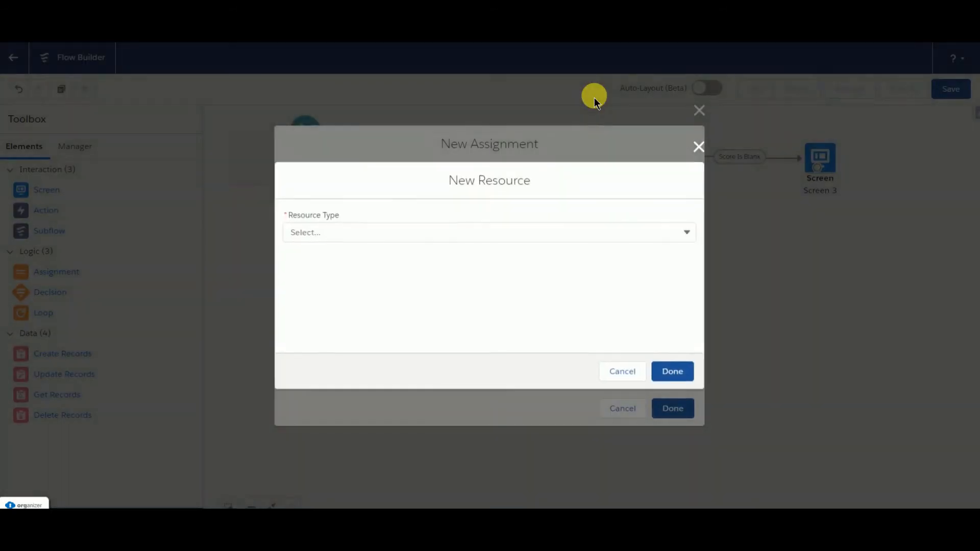
pyautogui.click(389, 236)
pyautogui.click(346, 311)
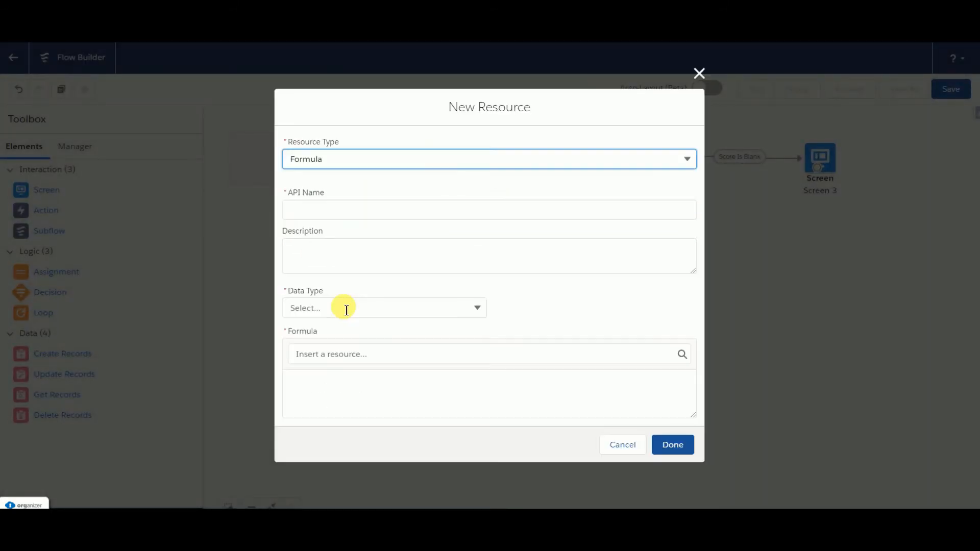
pyautogui.click(302, 200)
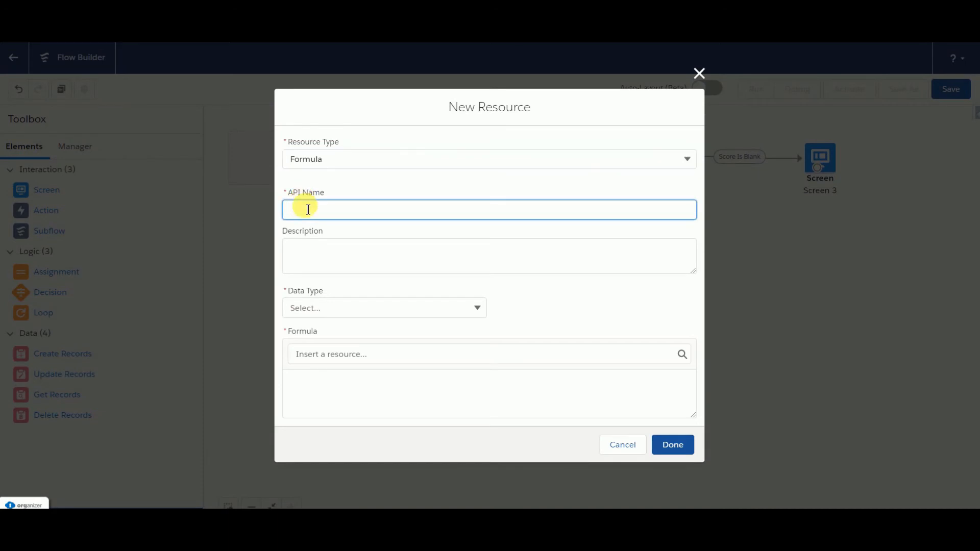
pyautogui.write('sco')
pyautogui.click(338, 310)
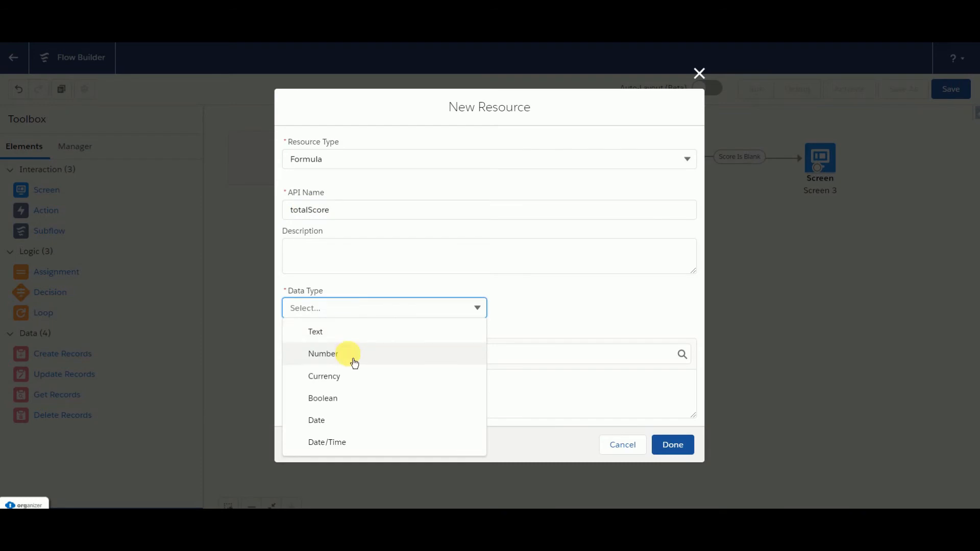
pyautogui.click(355, 362)
pyautogui.click(319, 337)
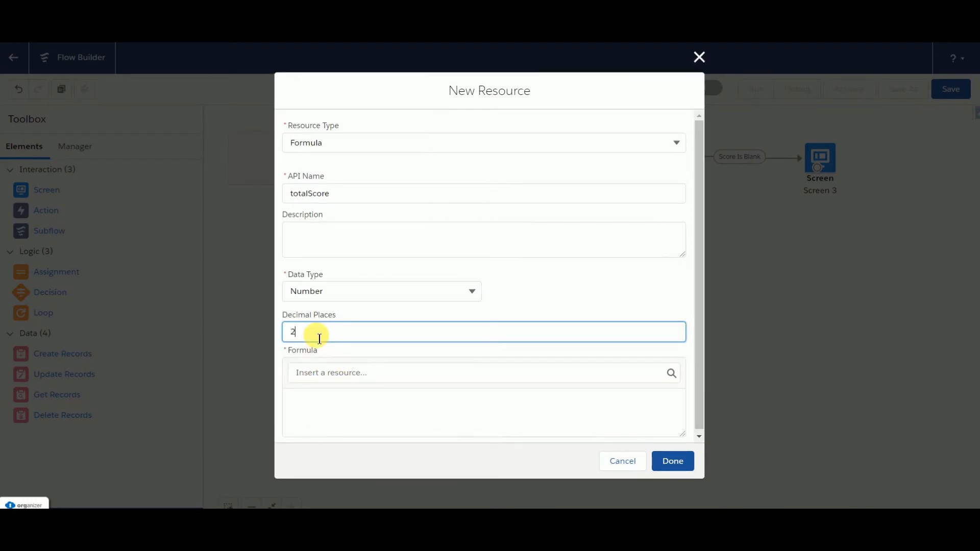
pyautogui.write('0')
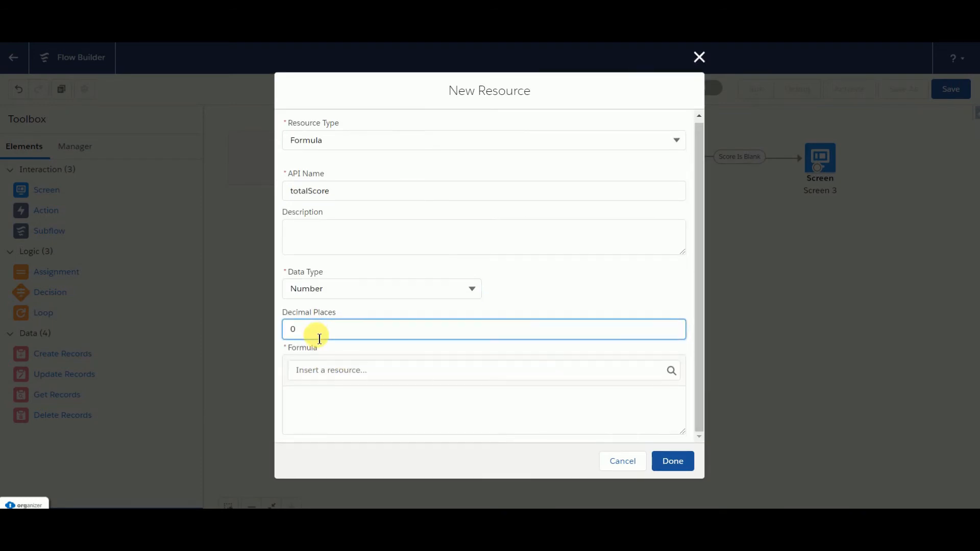
pyautogui.click(307, 413)
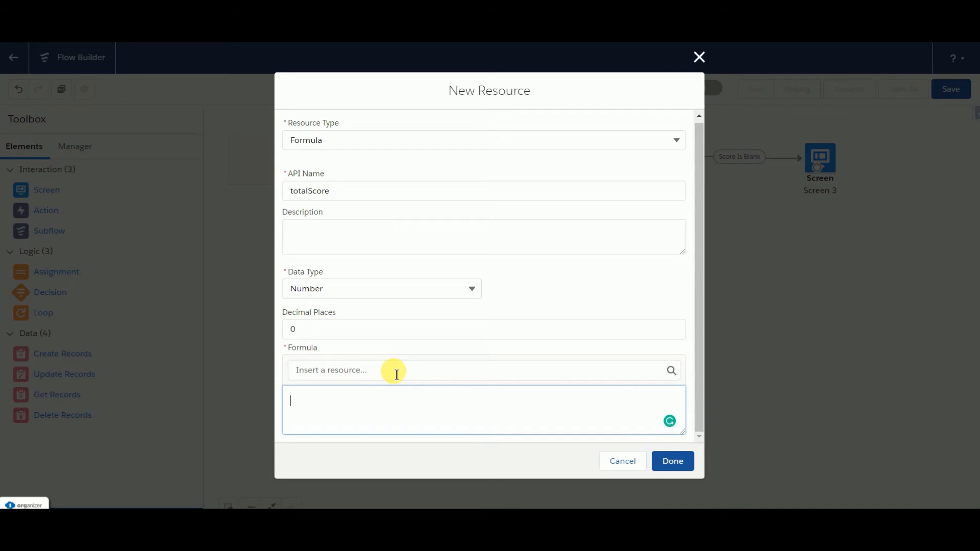
pyautogui.click(351, 373)
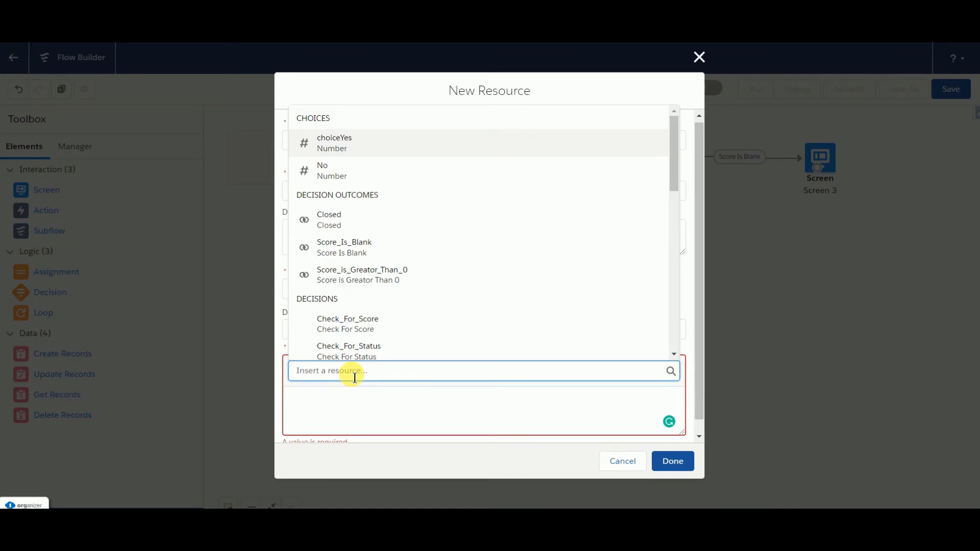
pyautogui.click(464, 271)
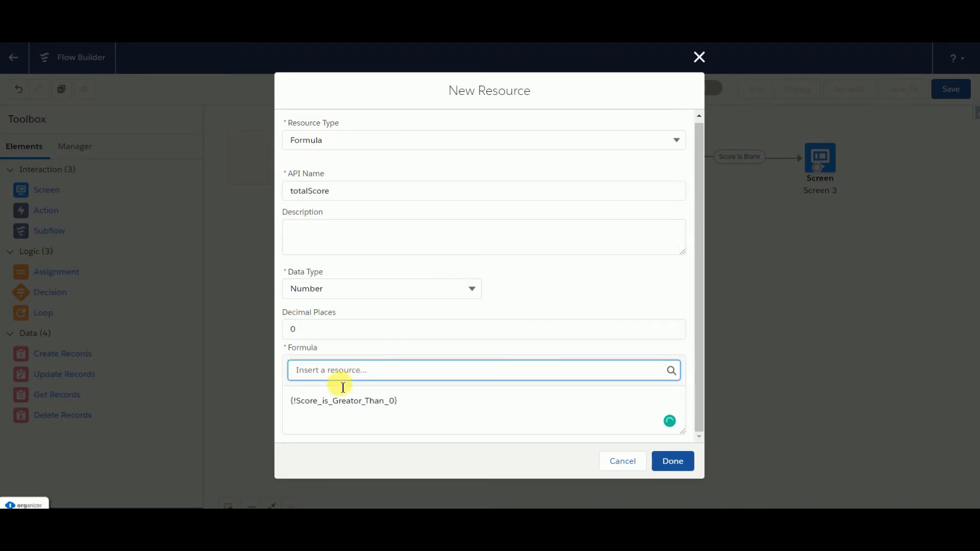
pyautogui.click(424, 416)
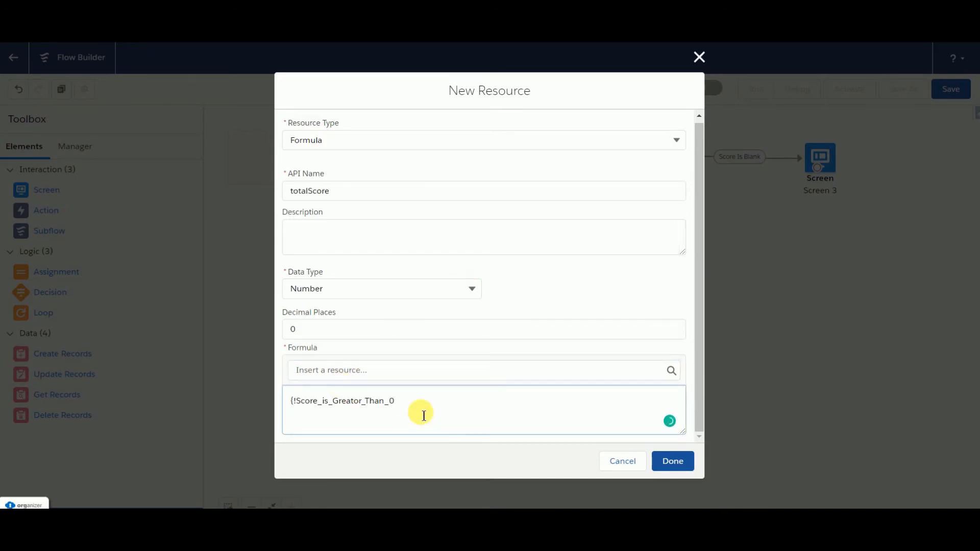
pyautogui.press('BackSpace')
pyautogui.press('BackSpace')
pyautogui.press('BackSpace')
pyautogui.press('BackSpace')
pyautogui.press('BackSpace')
pyautogui.press('BackSpace')
pyautogui.press('BackSpace')
pyautogui.press('BackSpace')
pyautogui.press('BackSpace')
pyautogui.press('BackSpace')
pyautogui.press('BackSpace')
pyautogui.press('BackSpace')
pyautogui.press('BackSpace')
pyautogui.press('BackSpace')
pyautogui.press('BackSpace')
pyautogui.press('BackSpace')
pyautogui.press('BackSpace')
pyautogui.press('BackSpace')
pyautogui.press('BackSpace')
pyautogui.press('BackSpace')
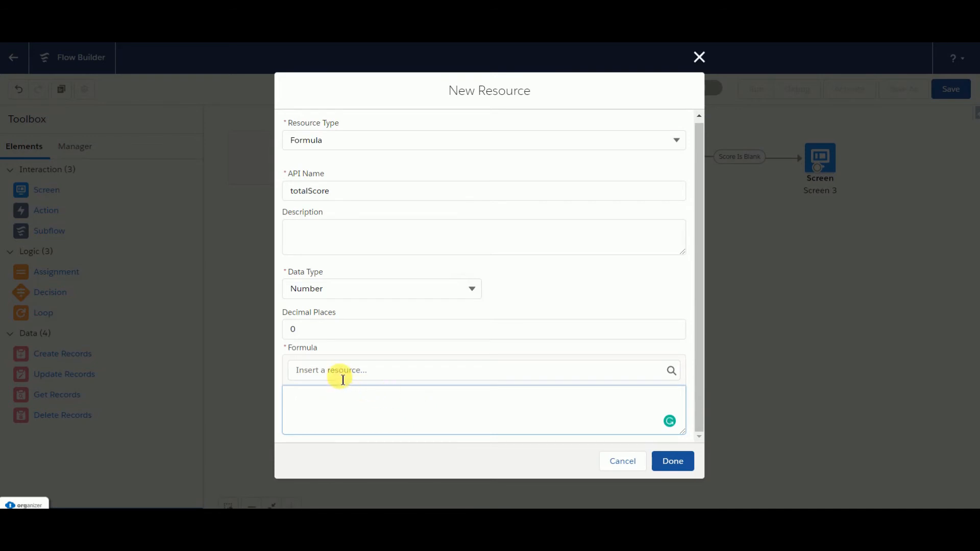
# Step: Insert the SliderRating number variable into the totalScore formula
pyautogui.click(342, 374)
pyautogui.scroll(-5, 559, 234)
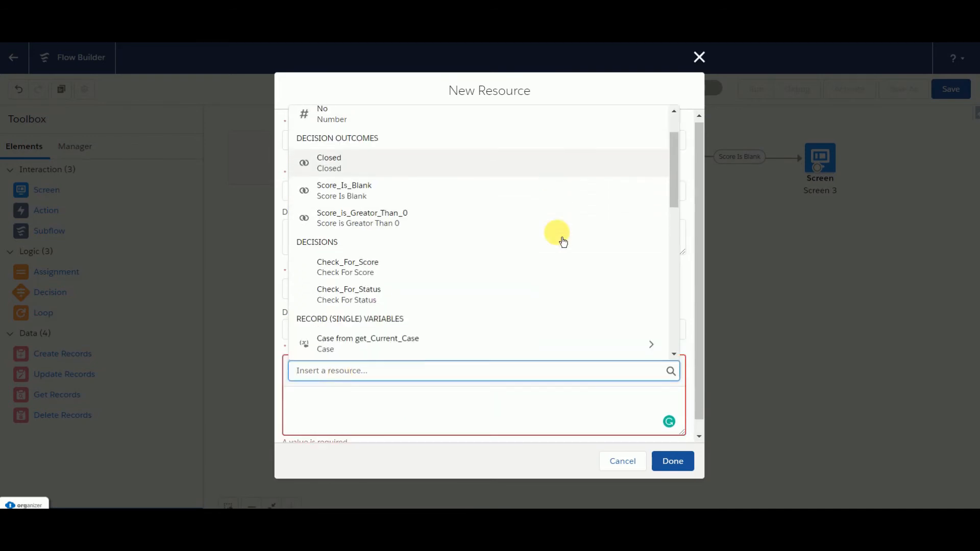
pyautogui.scroll(-2, 556, 234)
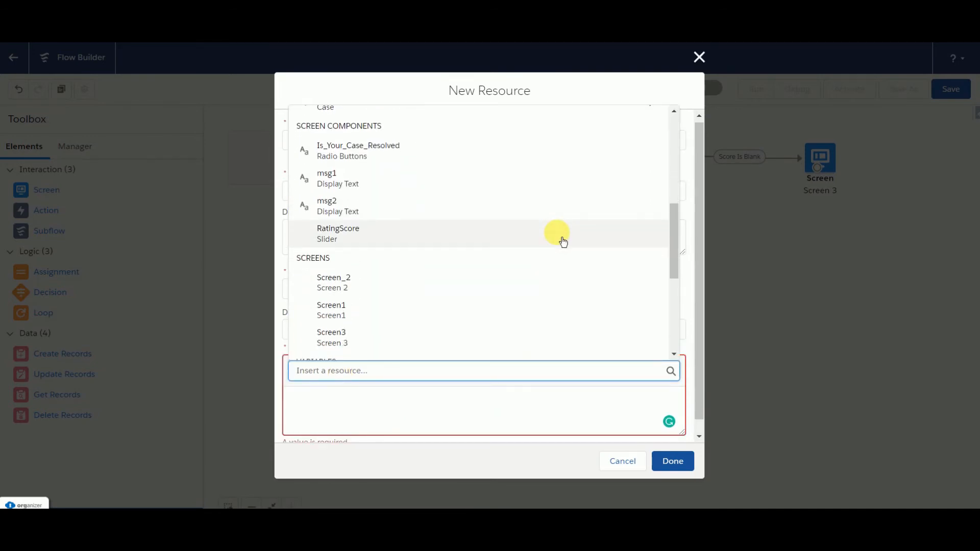
pyautogui.scroll(-2, 559, 237)
pyautogui.scroll(-3, 559, 235)
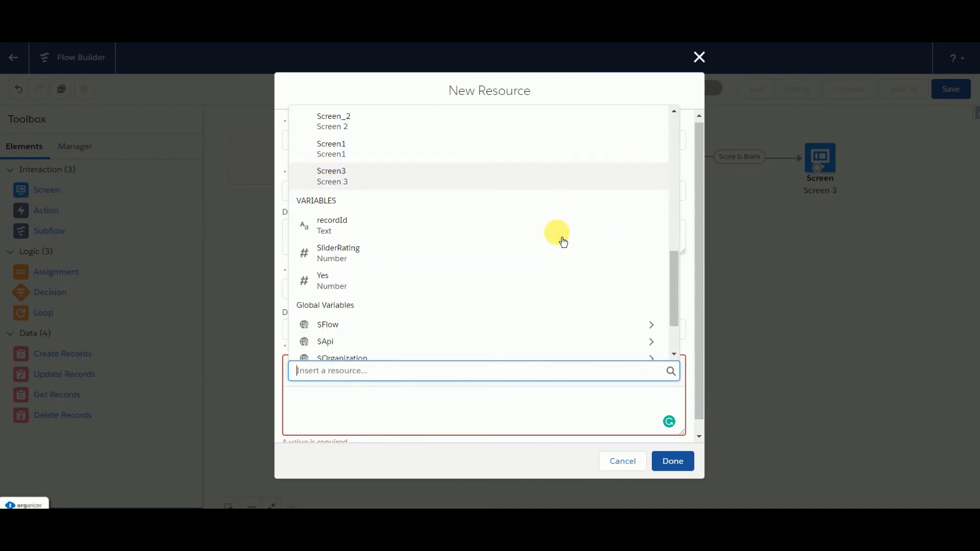
pyautogui.click(389, 250)
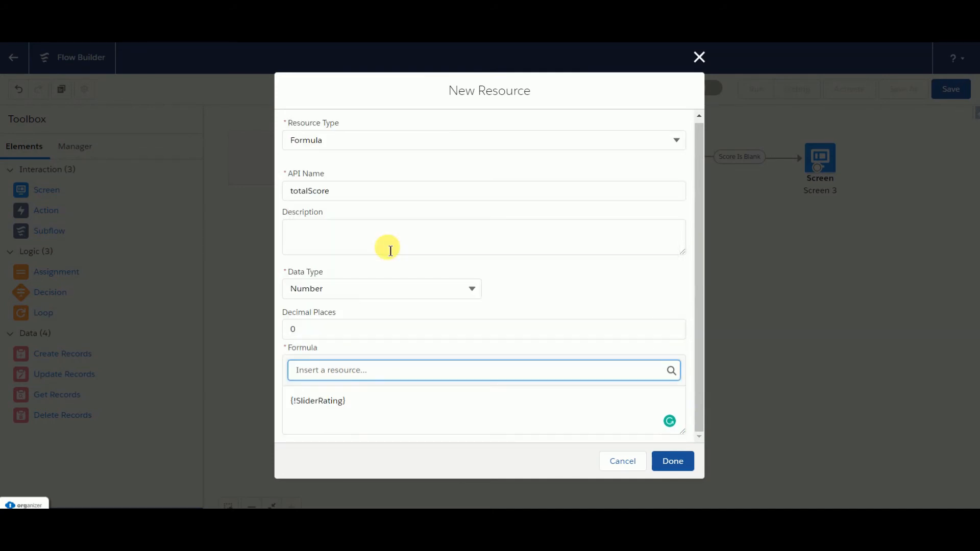
# Step: Extend the formula to {!SliderRating} + {!Is_Your_Case_Resolved} and finish creating the totalScore resource
pyautogui.click(359, 413)
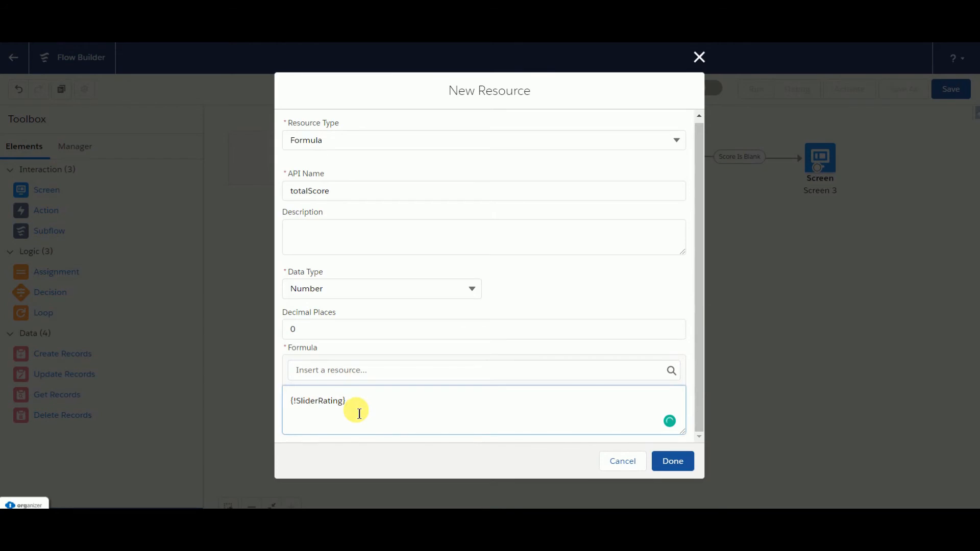
pyautogui.click(328, 371)
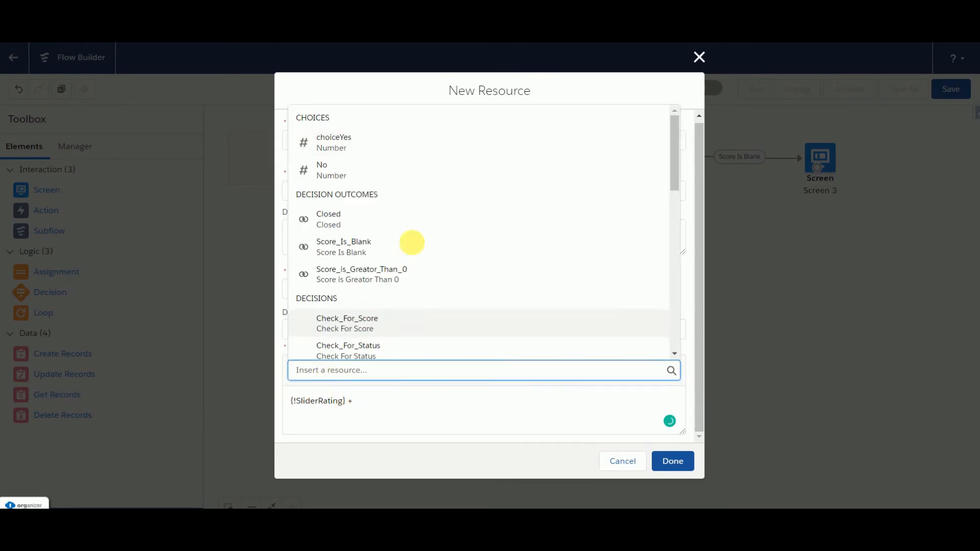
pyautogui.scroll(-4, 417, 250)
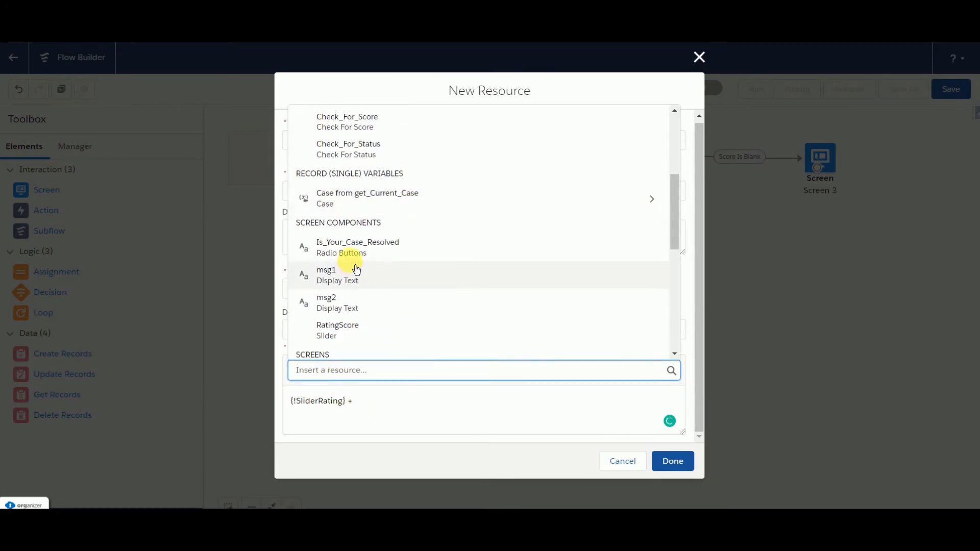
pyautogui.click(354, 259)
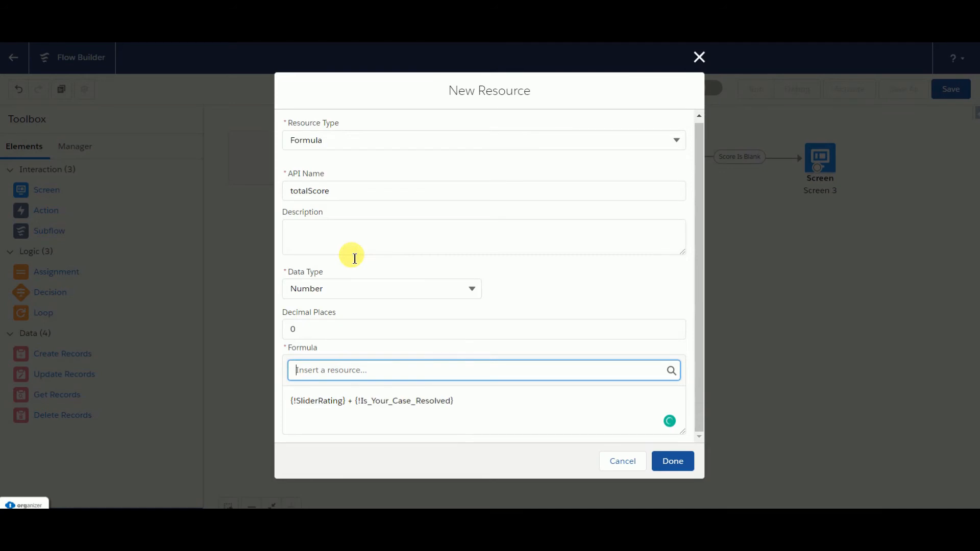
pyautogui.click(672, 462)
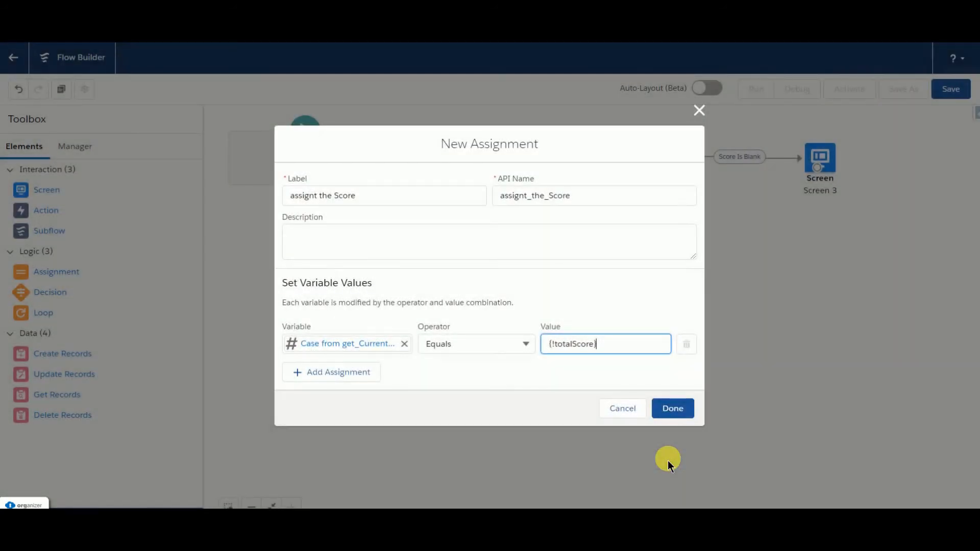
# Step: Finish the "assignt the Score" assignment and connect Screen 3 to it
pyautogui.click(684, 410)
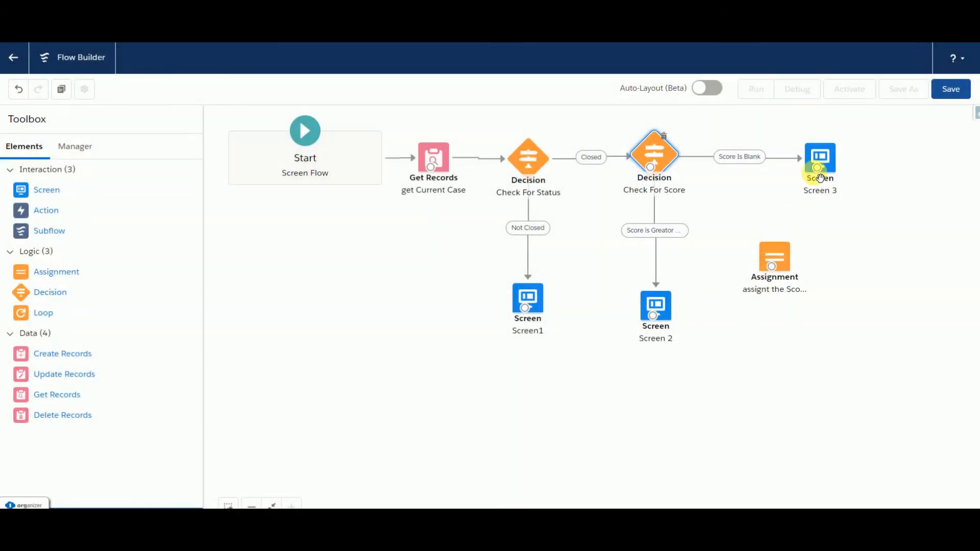
pyautogui.moveTo(826, 178); pyautogui.dragTo(775, 279)
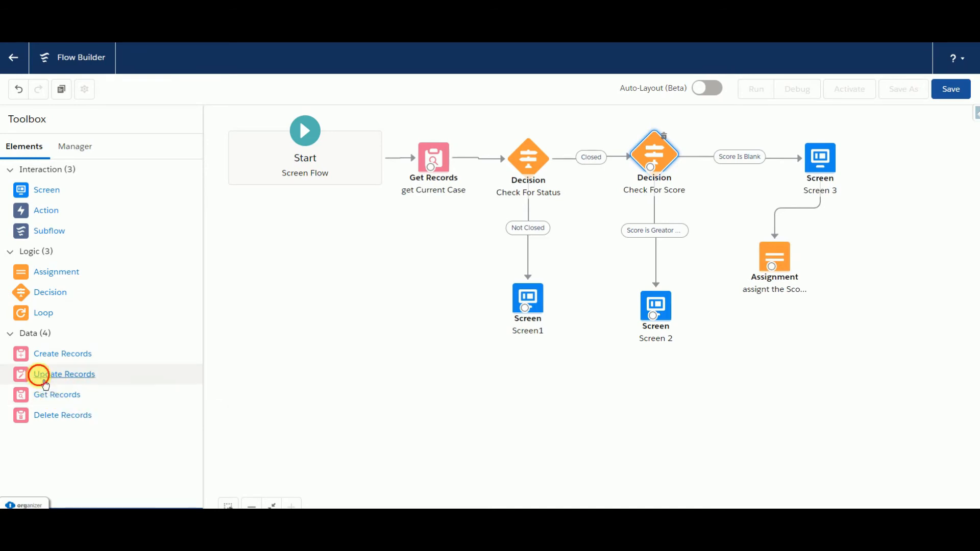
# Step: Add an Update Records element labelled "update Case" (update_Case) for the get_Current_Case record and connect the assignment to it
pyautogui.moveTo(46, 384); pyautogui.dragTo(857, 262)
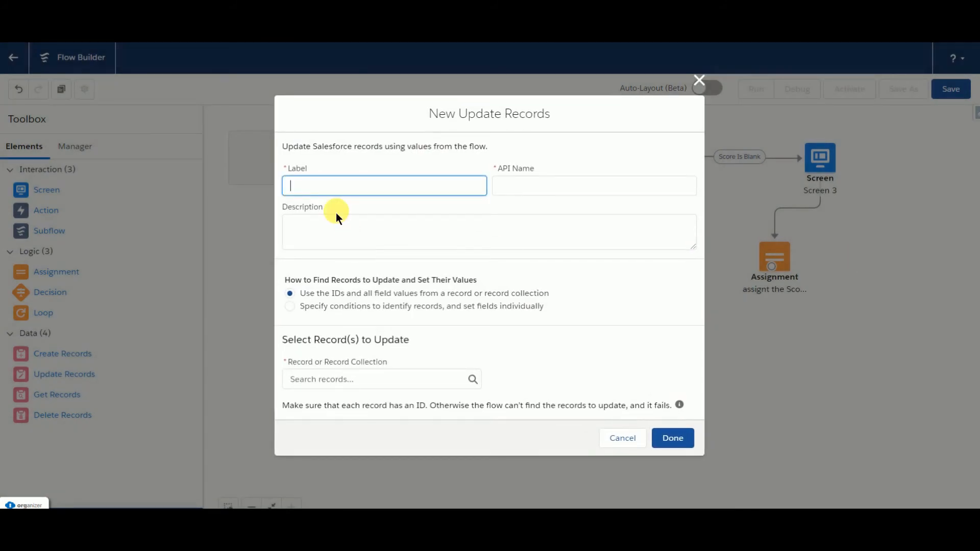
pyautogui.write('update Case')
pyautogui.click(559, 193)
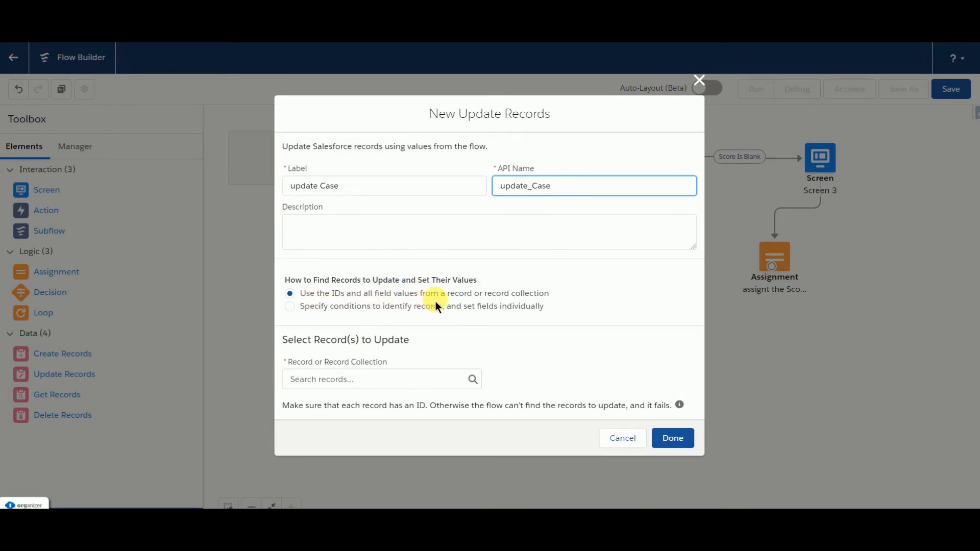
pyautogui.click(350, 380)
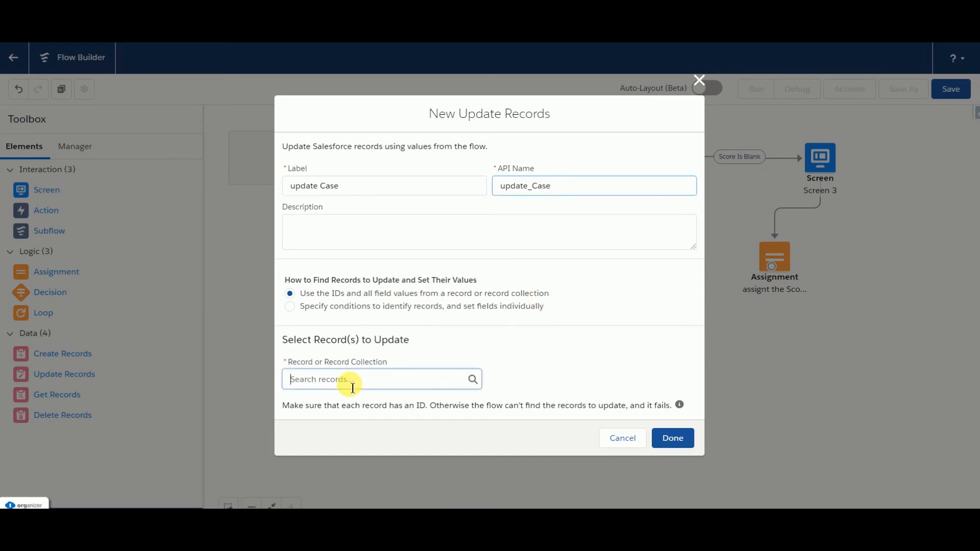
pyautogui.click(355, 450)
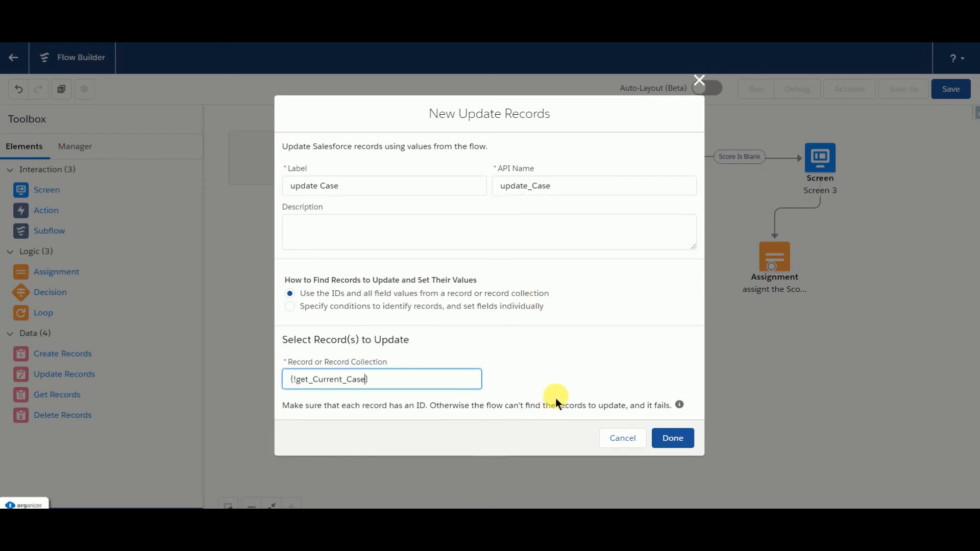
pyautogui.click(673, 438)
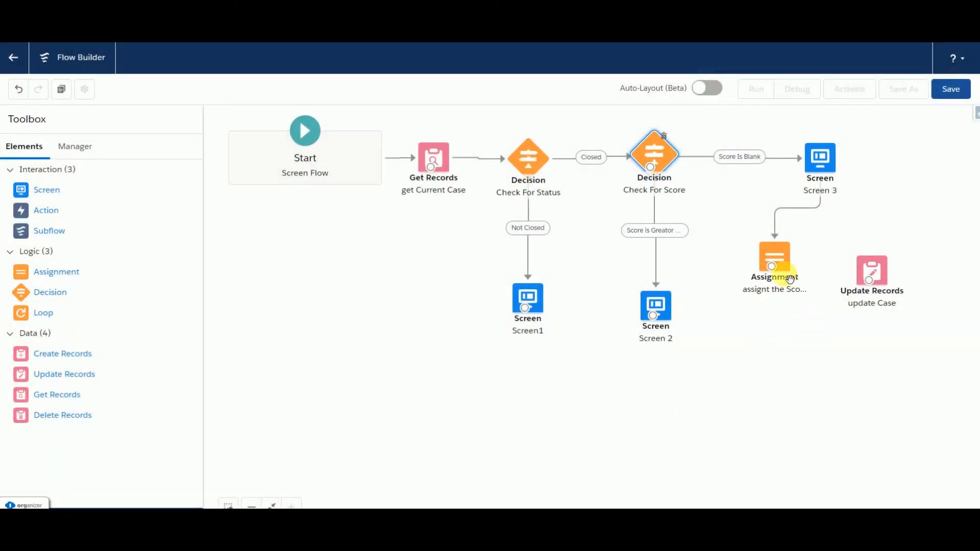
pyautogui.moveTo(780, 278); pyautogui.dragTo(874, 258)
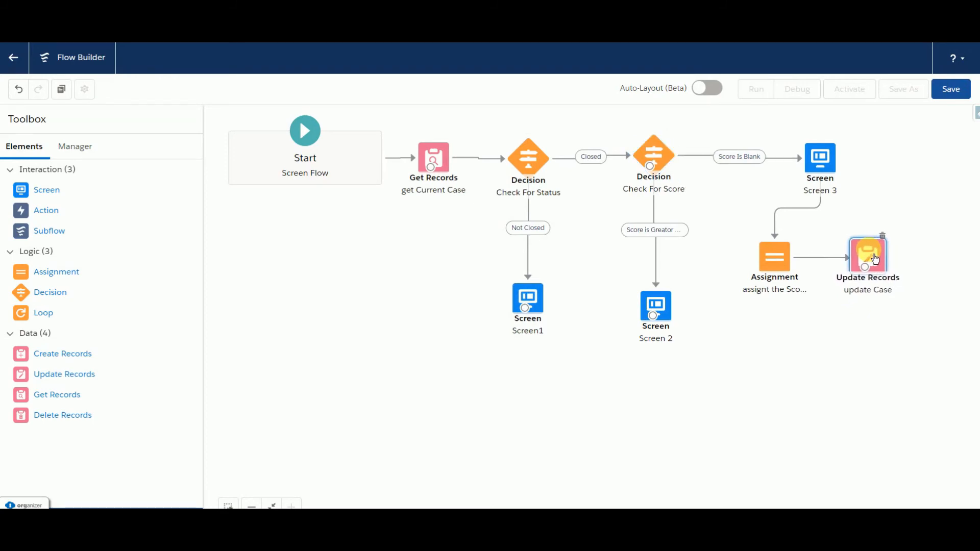
# Step: Save the flow as "Case Feedback Score" with the API name Case_Feedback_Score and dismiss the list of issues
pyautogui.click(959, 92)
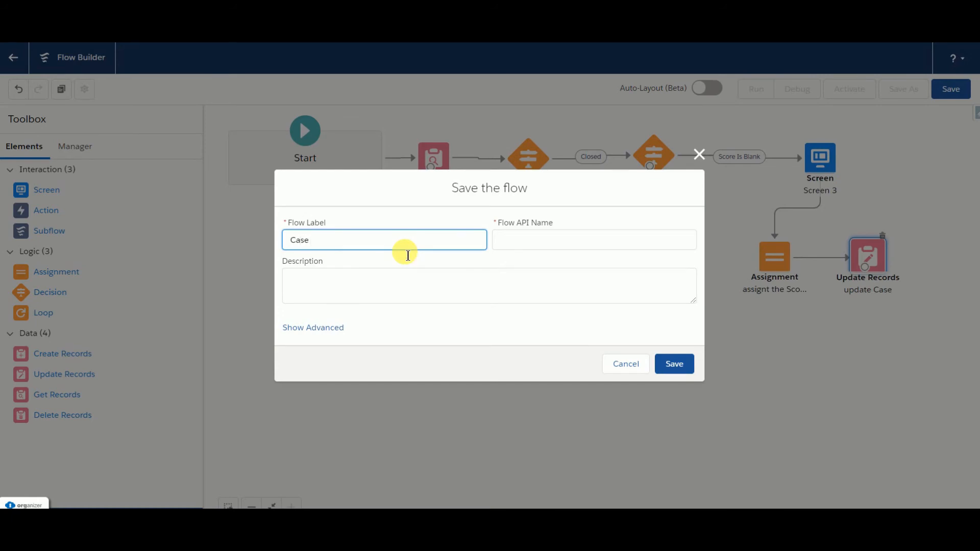
pyautogui.write('Case Feedback Score')
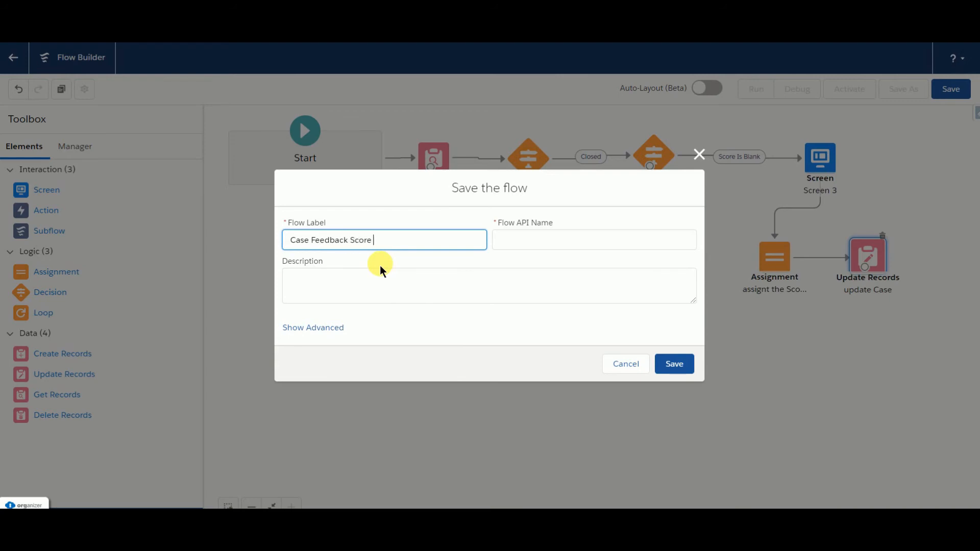
pyautogui.click(542, 240)
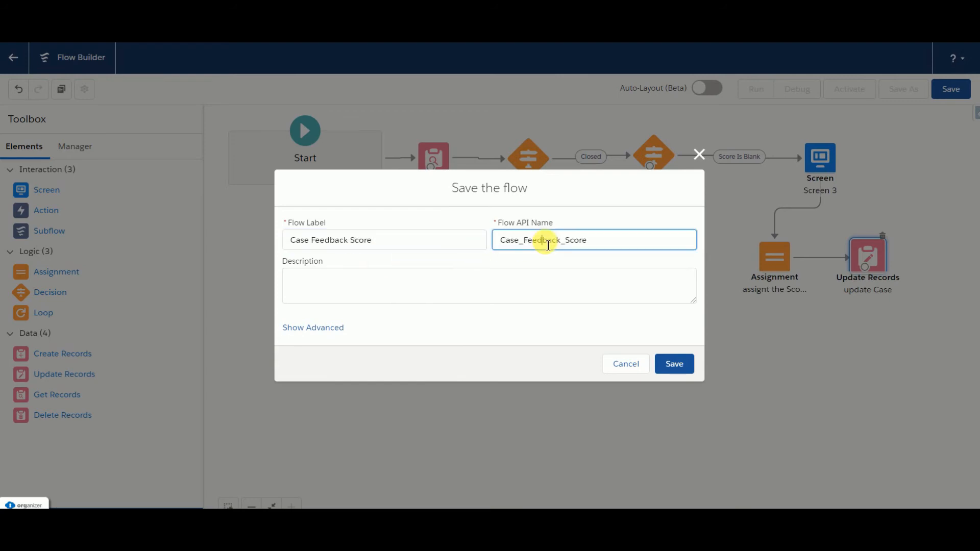
pyautogui.click(689, 377)
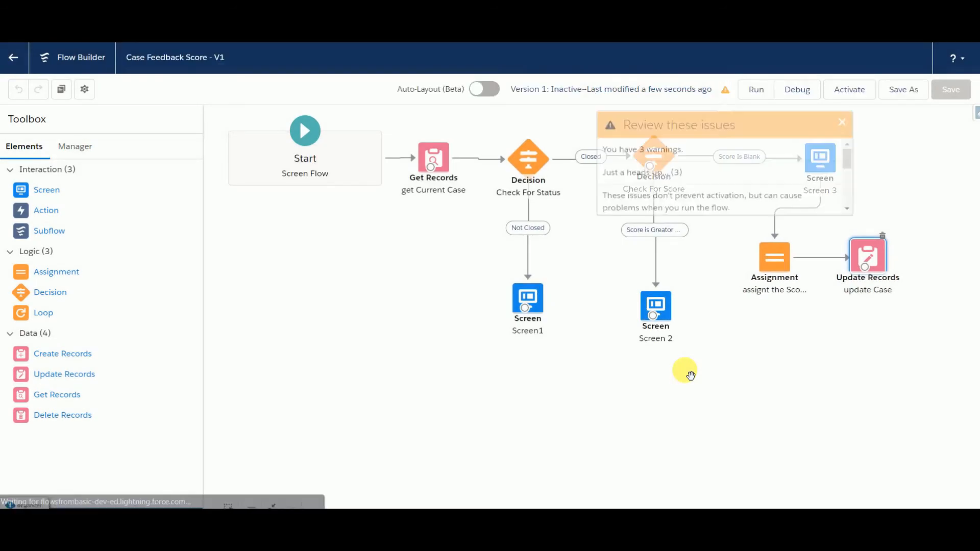
pyautogui.click(842, 119)
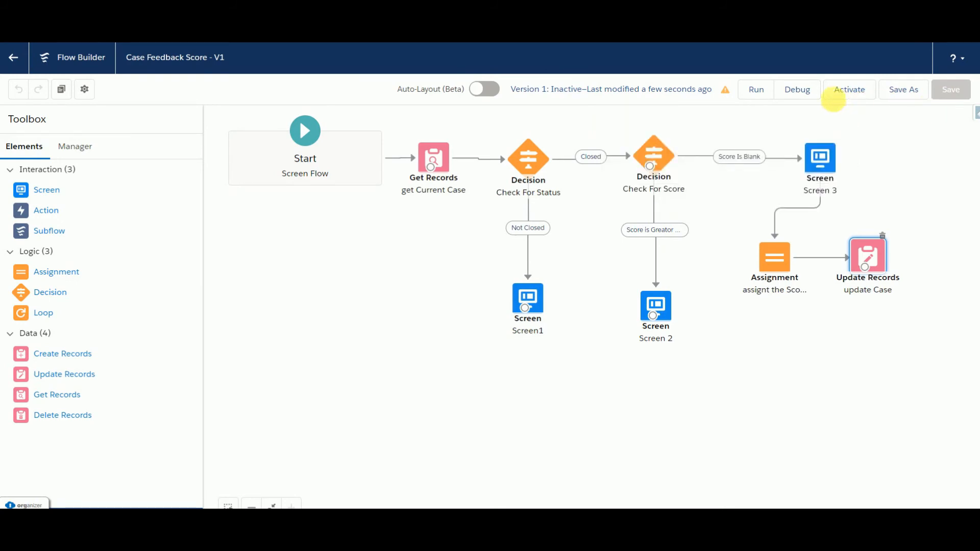
# Step: Switch to the Case Record Page in Lightning App Builder and exit it to the Service app
pyautogui.click(797, 97)
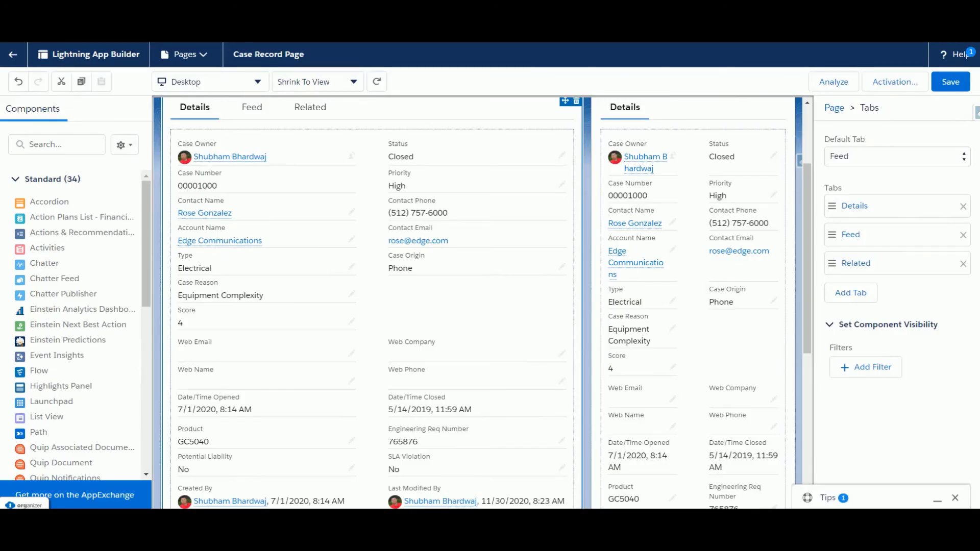
pyautogui.click(16, 57)
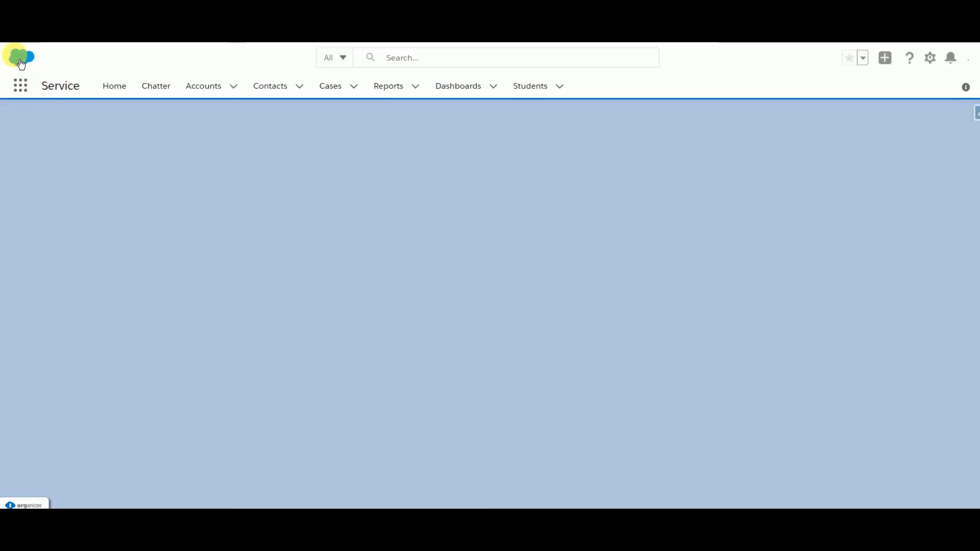
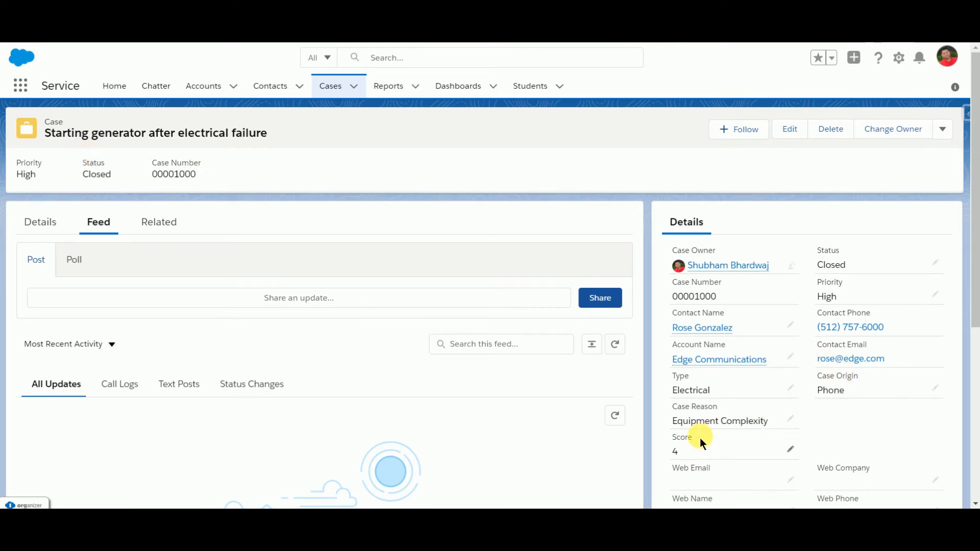
# Step: Open the closed case "Customer service for portable generators needs beefing up" and start a flow debug run with its record ID as recordId
pyautogui.click(331, 93)
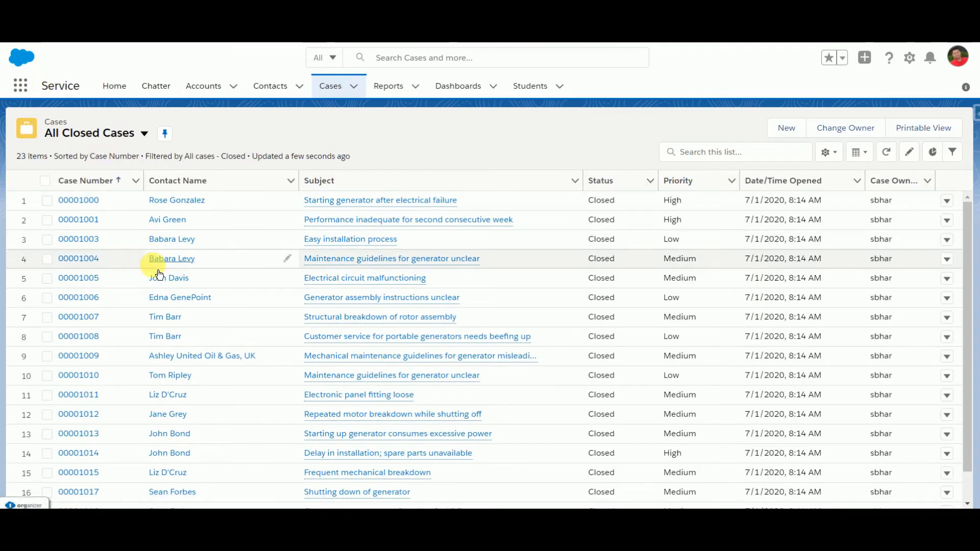
pyautogui.click(93, 338)
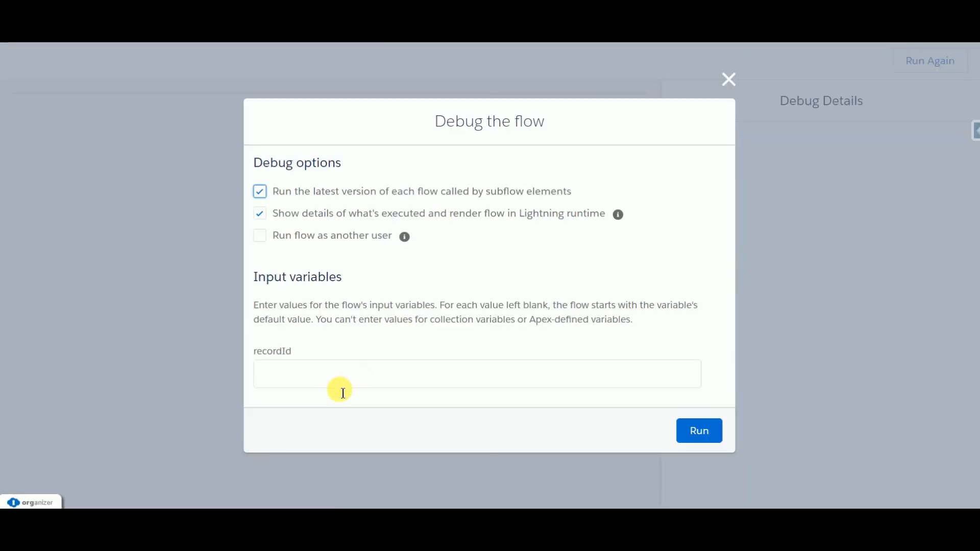
pyautogui.click(326, 387)
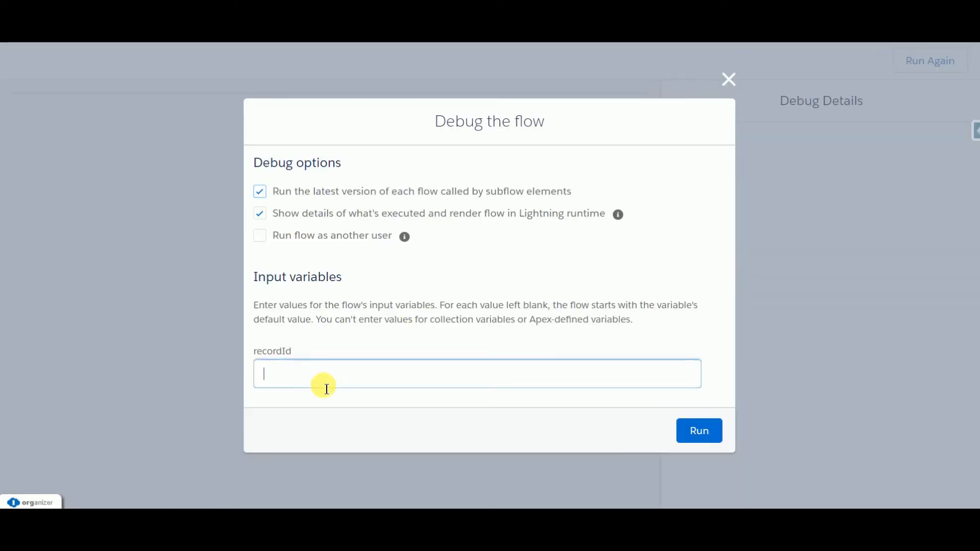
pyautogui.write('500B0000005MIbWIAS')
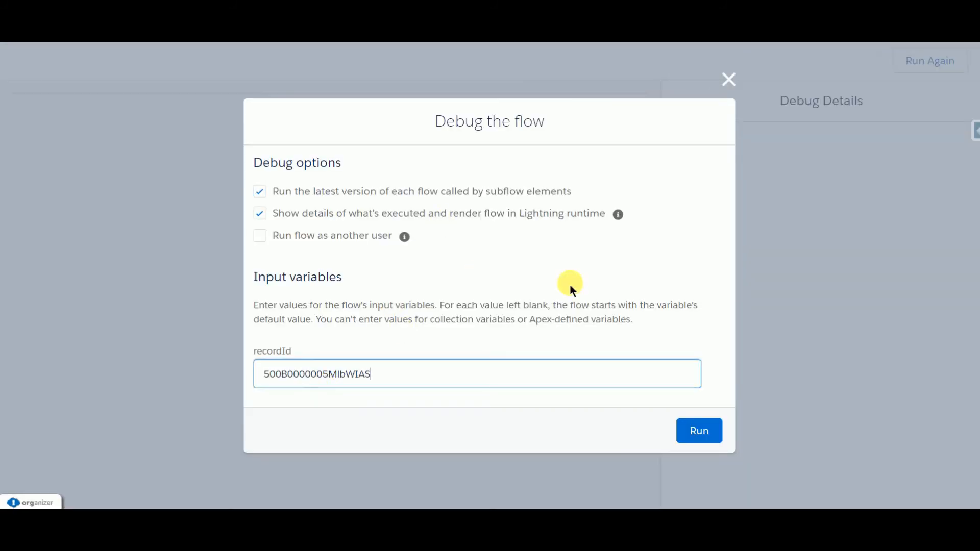
pyautogui.click(689, 435)
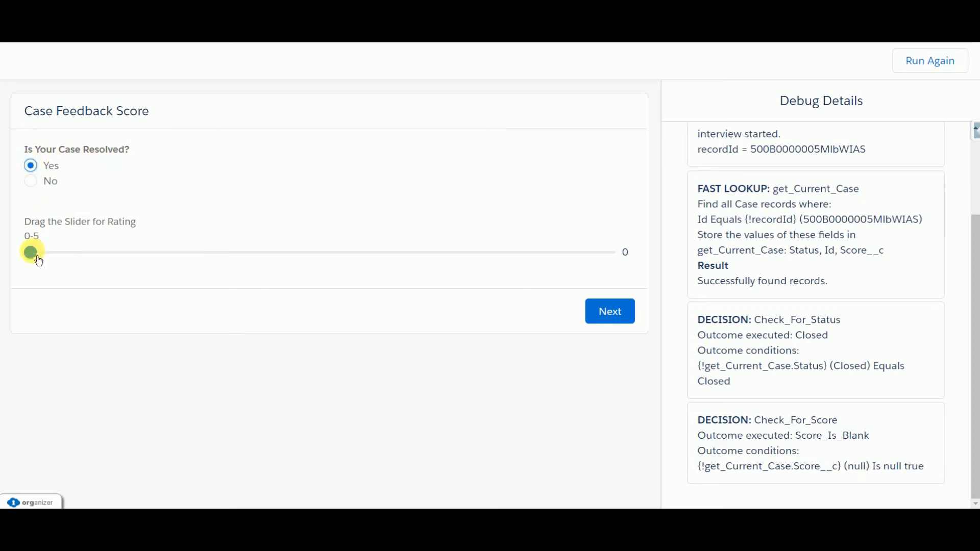
# Step: Submit the feedback with the case resolved as Yes and a rating of 3, and check the debug details and the refreshed case's Score
pyautogui.moveTo(30, 252); pyautogui.dragTo(371, 266)
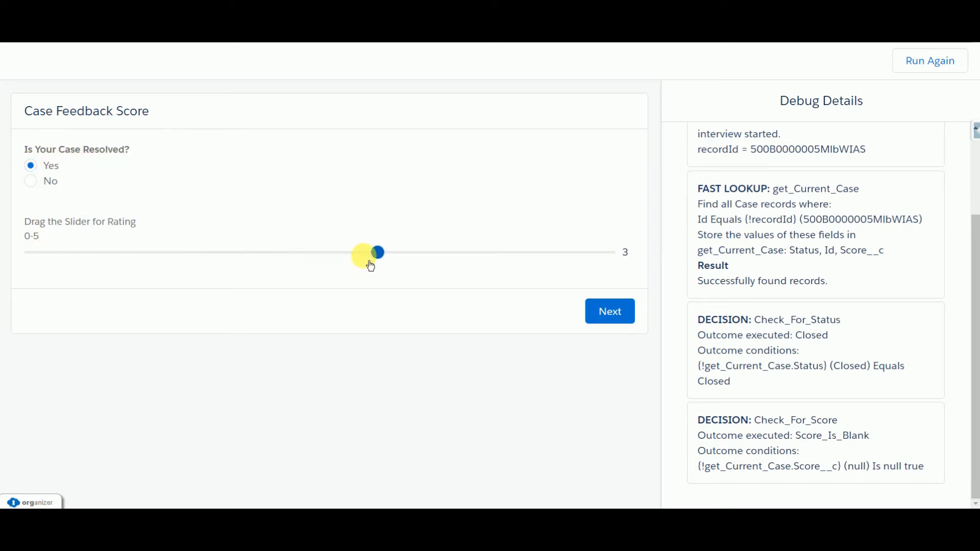
pyautogui.click(614, 320)
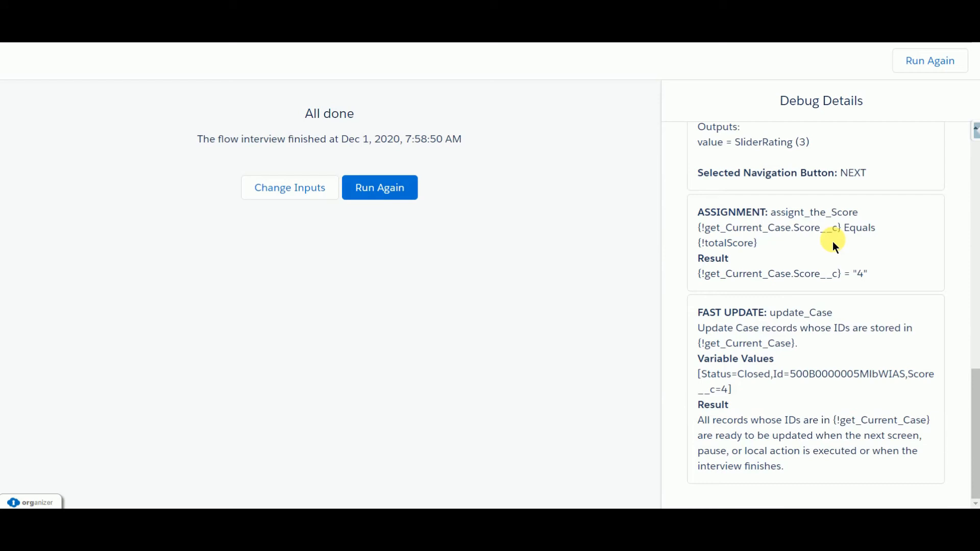
pyautogui.scroll(3, 786, 356)
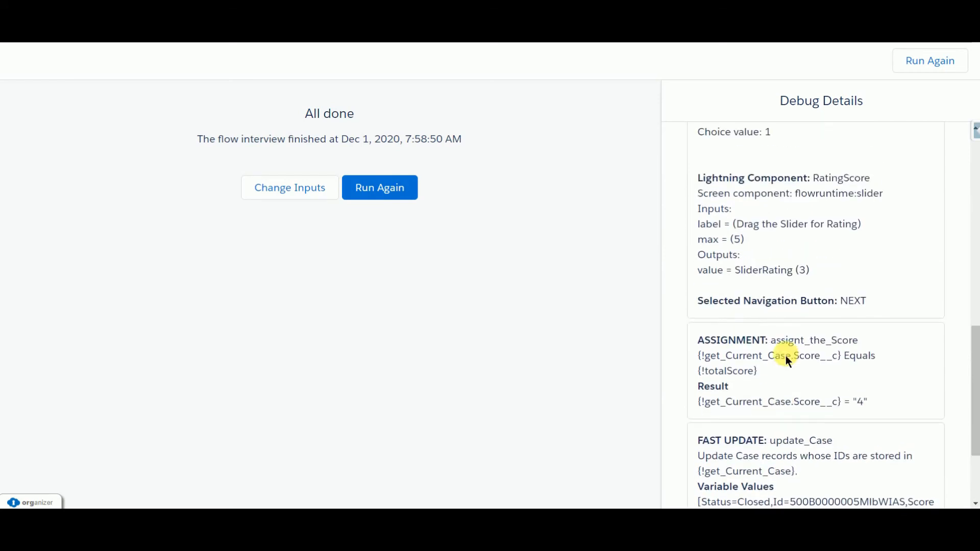
pyautogui.scroll(4, 785, 356)
pyautogui.scroll(-6, 785, 357)
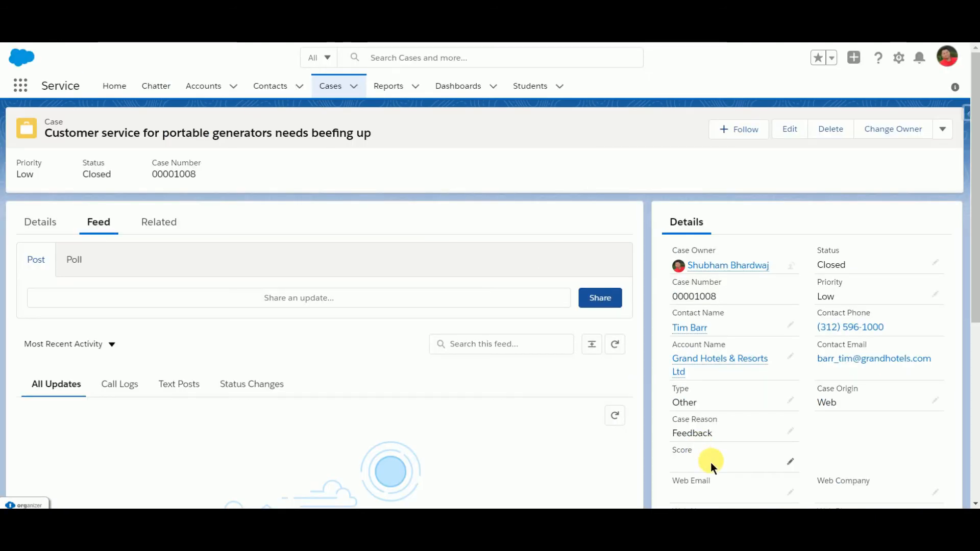
pyautogui.press('F5')
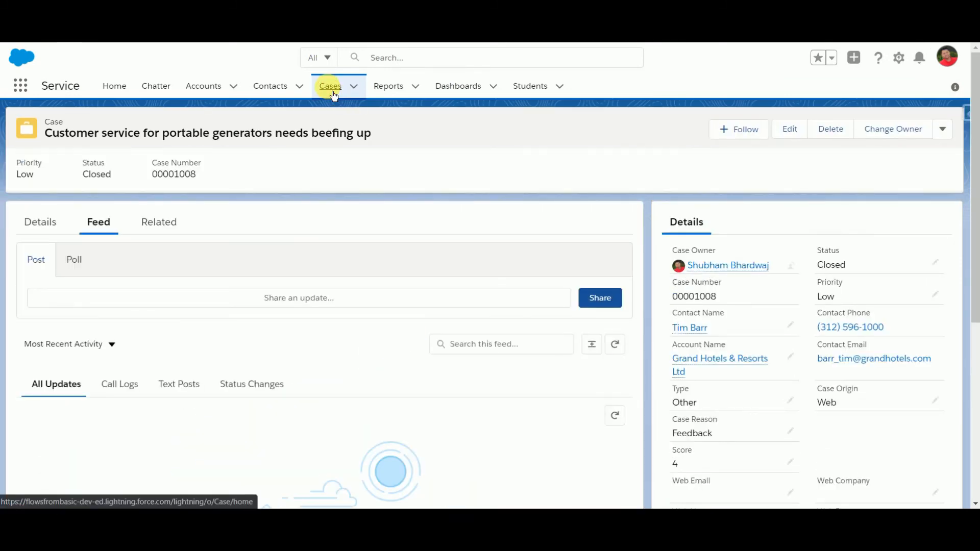
# Step: Show the All Open Cases list and open the case "Maintenance guidelines for generator unclear"
pyautogui.click(333, 93)
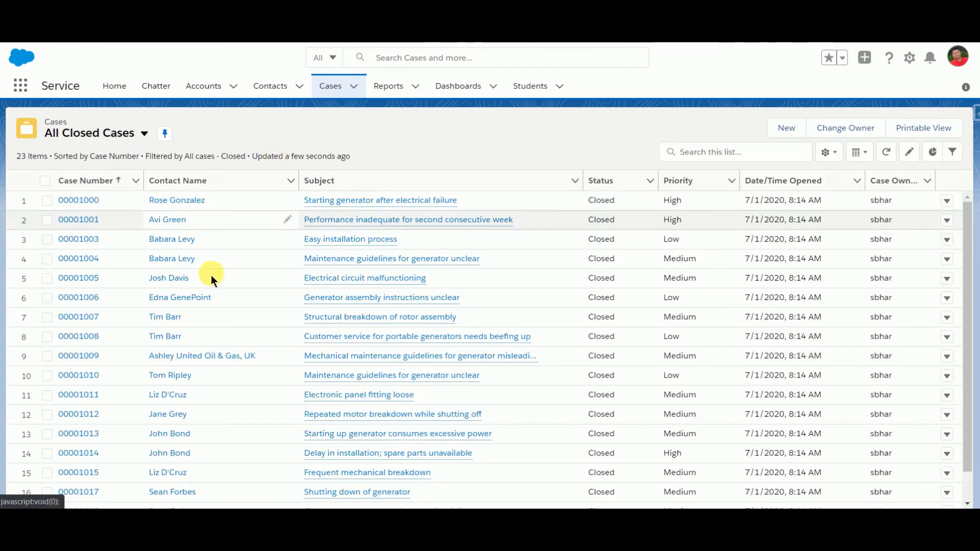
pyautogui.click(146, 134)
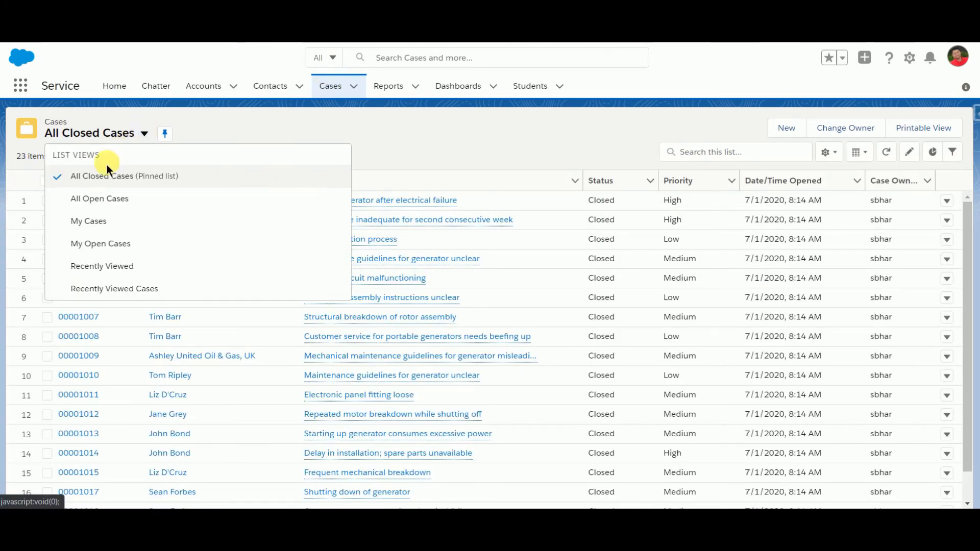
pyautogui.click(87, 199)
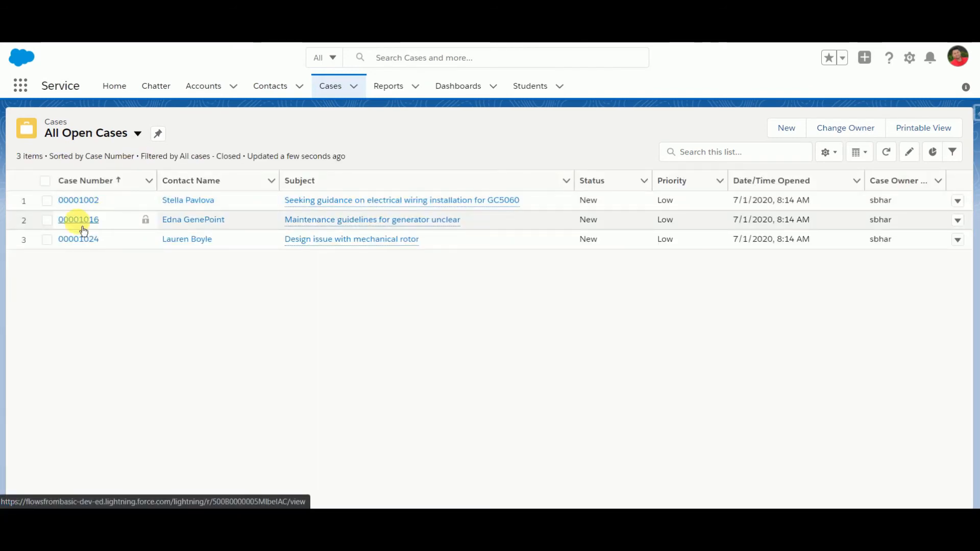
pyautogui.click(82, 224)
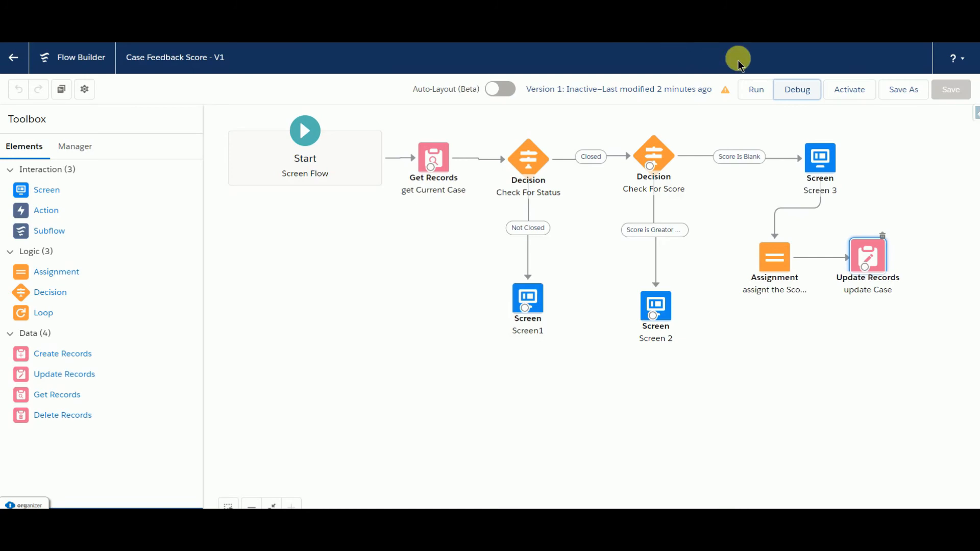
# Step: Debug the Case Feedback Score flow with the open case's record ID as recordId
pyautogui.click(796, 90)
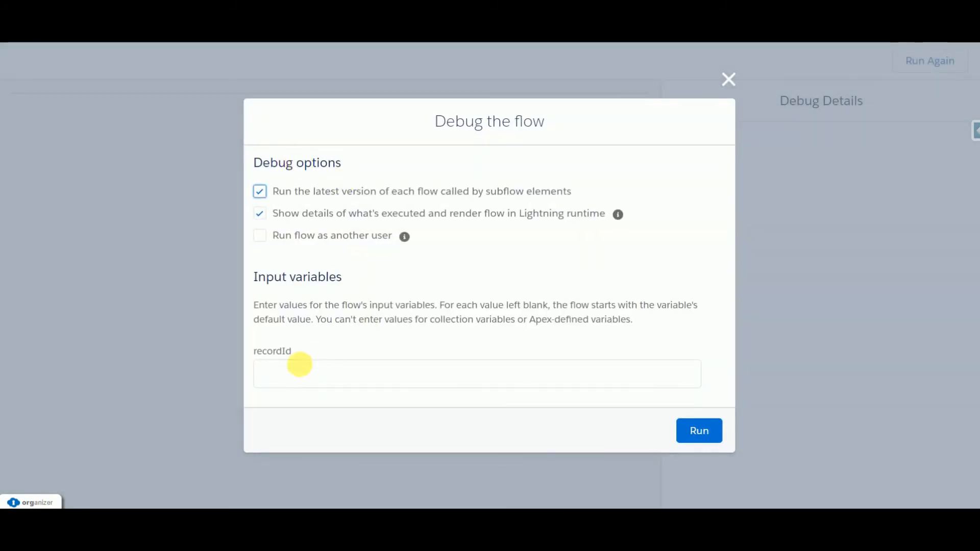
pyautogui.click(281, 374)
pyautogui.write('500B0000005MlbeIAC')
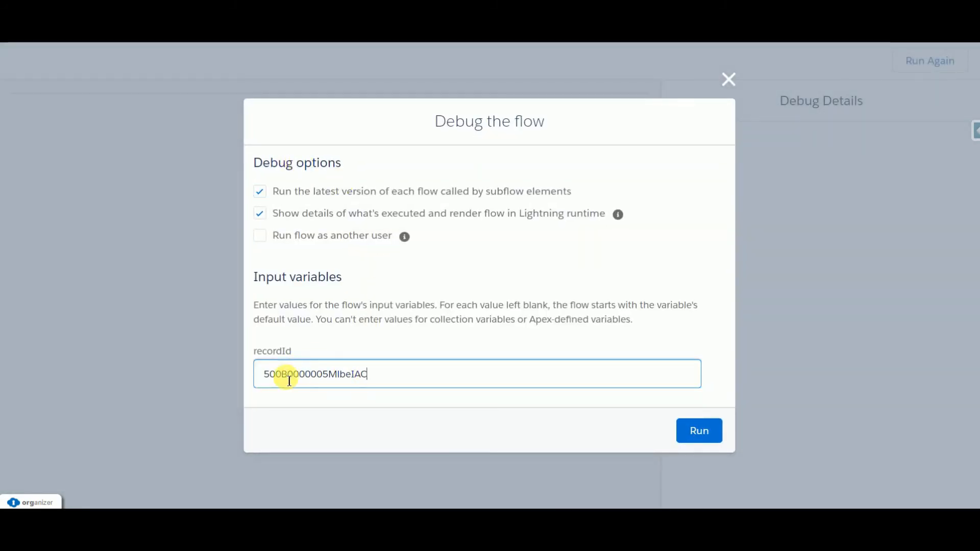
pyautogui.click(695, 437)
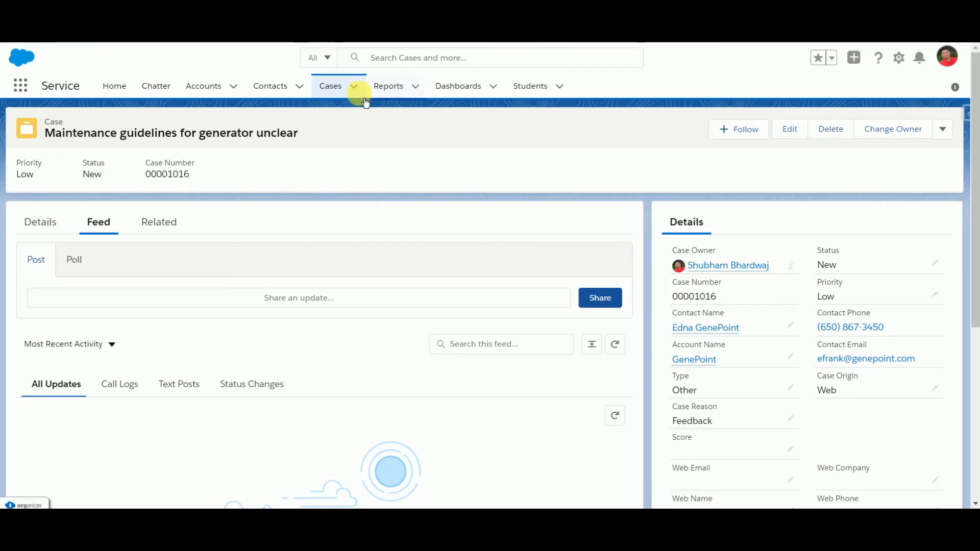
# Step: Return to the All Closed Cases list and open the case "Starting generator after electrical failure"
pyautogui.click(335, 93)
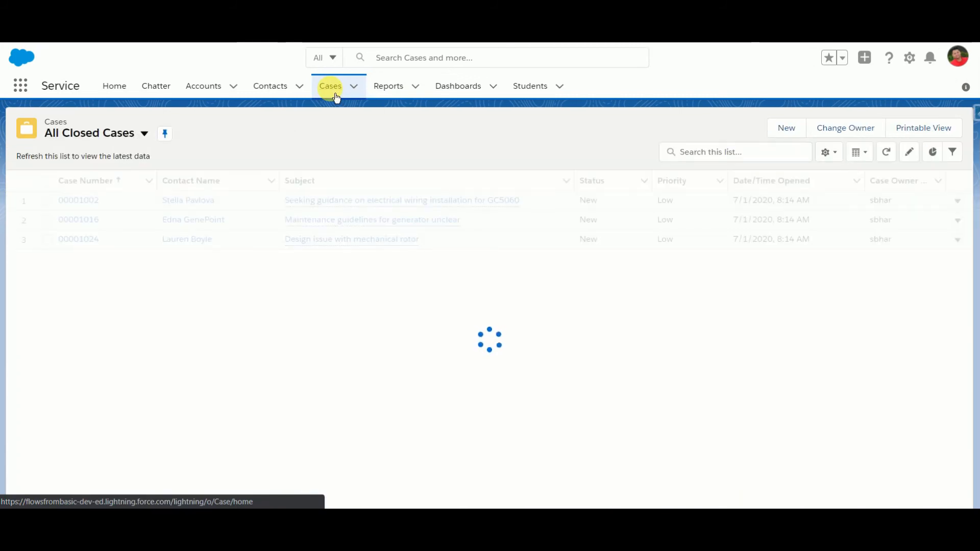
pyautogui.click(144, 136)
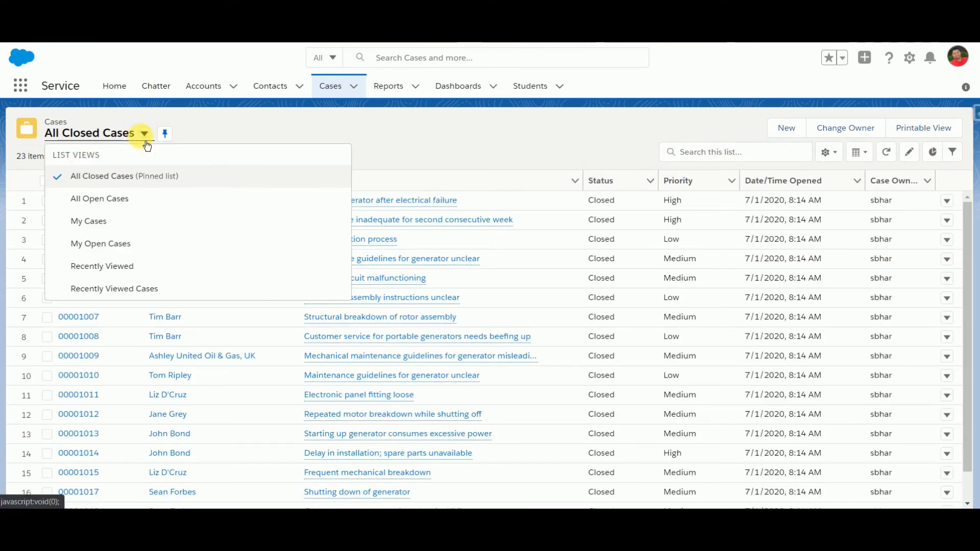
pyautogui.click(290, 121)
pyautogui.click(79, 201)
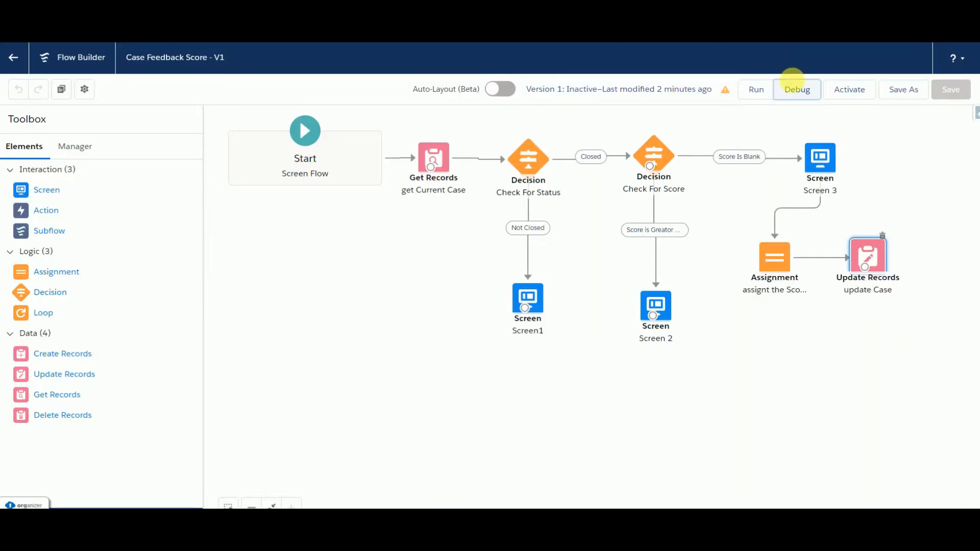
# Step: Debug the flow again using the record ID of the closed generator case that already has a score
pyautogui.click(795, 87)
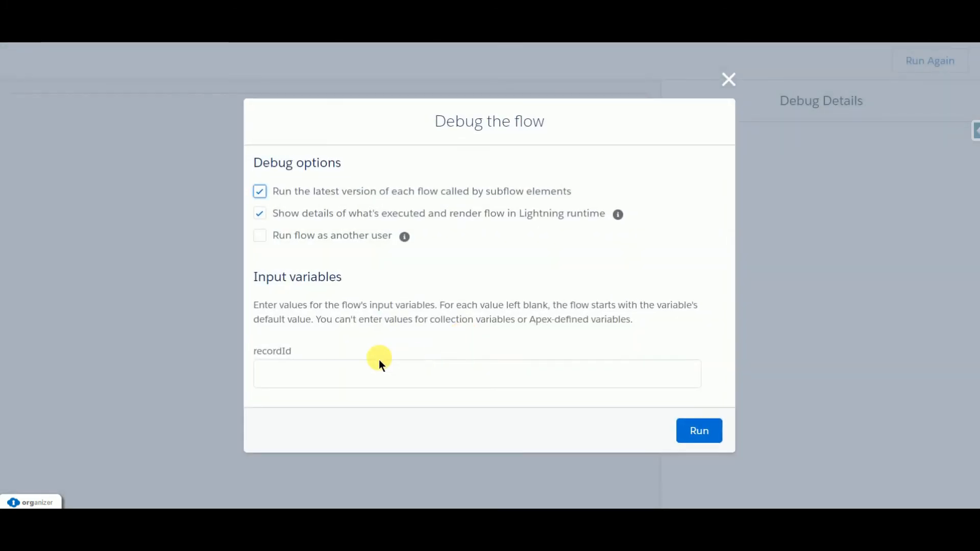
pyautogui.click(323, 380)
pyautogui.write('500B0000005MIbOIAS')
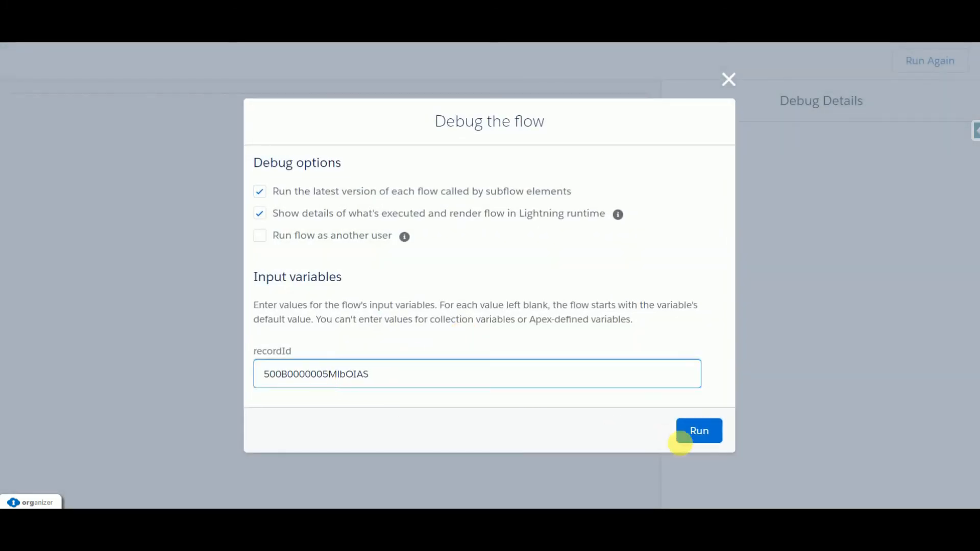
pyautogui.click(702, 427)
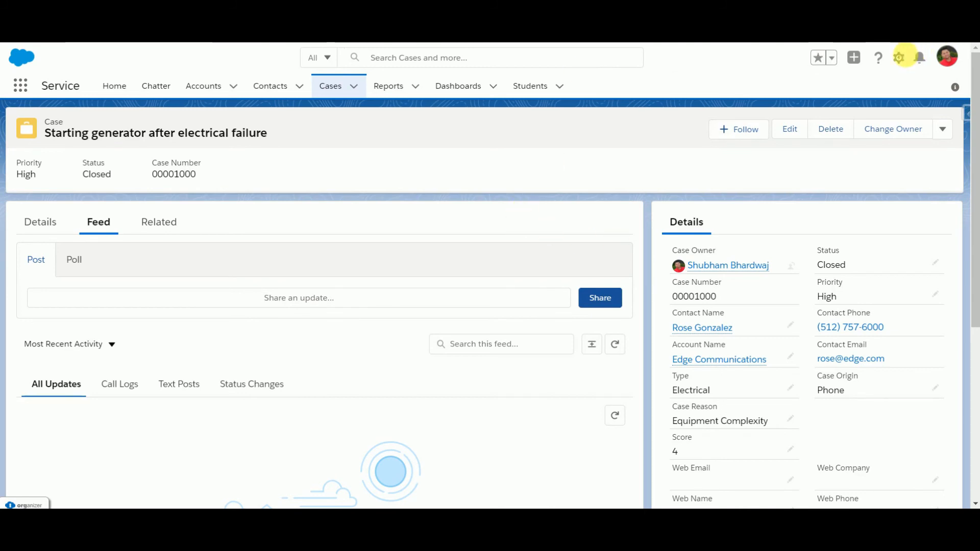
# Step: Open the case record page for editing in Lightning App Builder, and activate the Case Feedback Score flow in Flow Builder
pyautogui.click(898, 57)
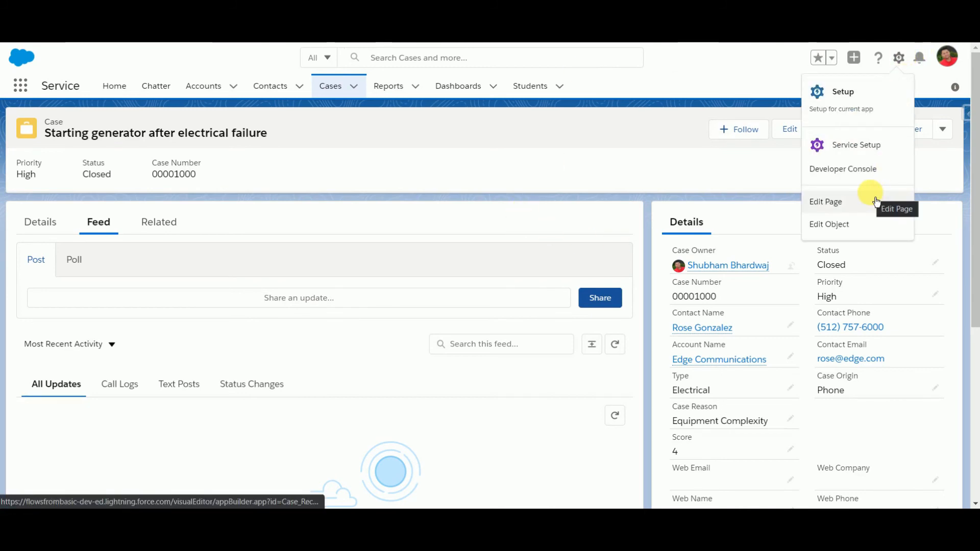
pyautogui.click(821, 203)
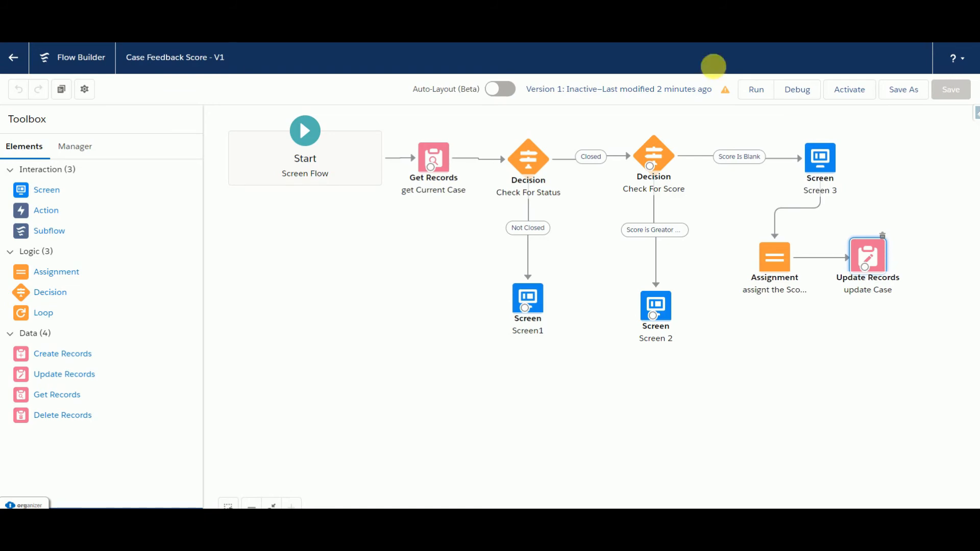
pyautogui.click(856, 100)
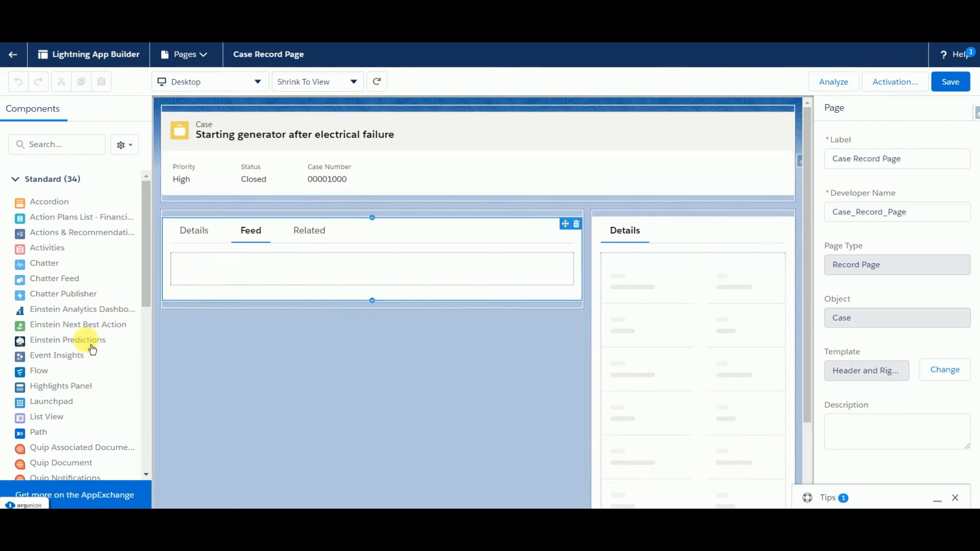
# Step: Add a Flow component for Case Feedback Score above the Details tab, passing the record ID into recordId, and close the Tips pop-up
pyautogui.moveTo(42, 380); pyautogui.dragTo(625, 214)
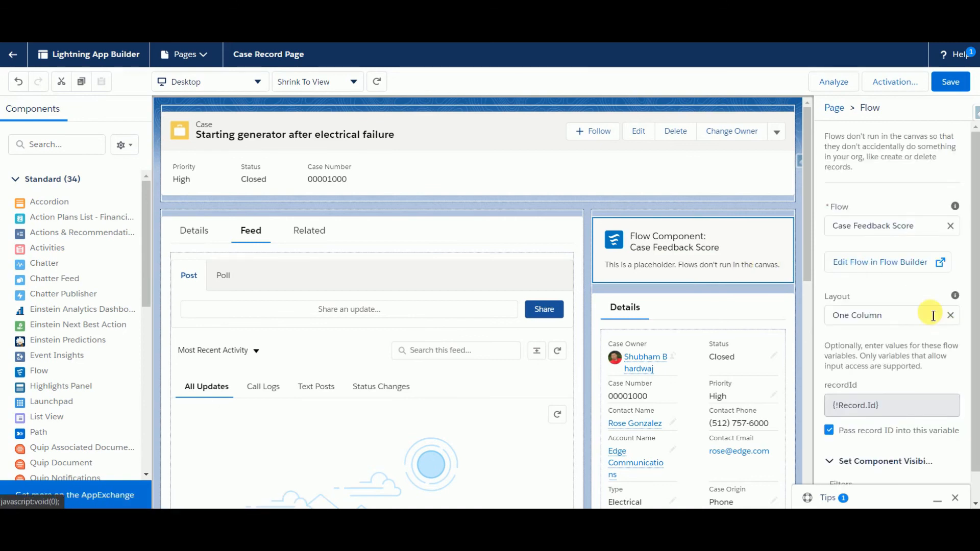
pyautogui.scroll(-1, 933, 315)
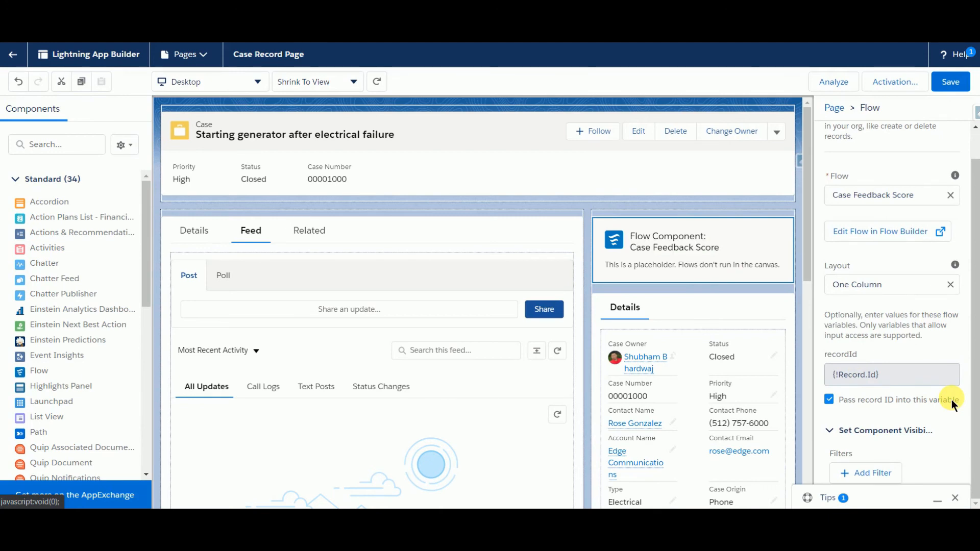
pyautogui.click(954, 498)
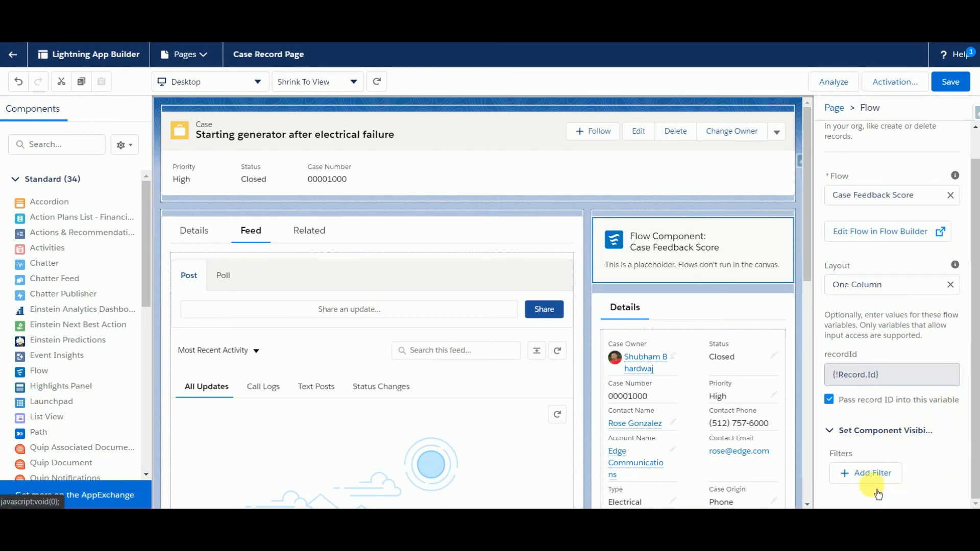
# Step: Add a component visibility filter to the Case Feedback Score flow component for record field Status Equal Closed
pyautogui.click(872, 473)
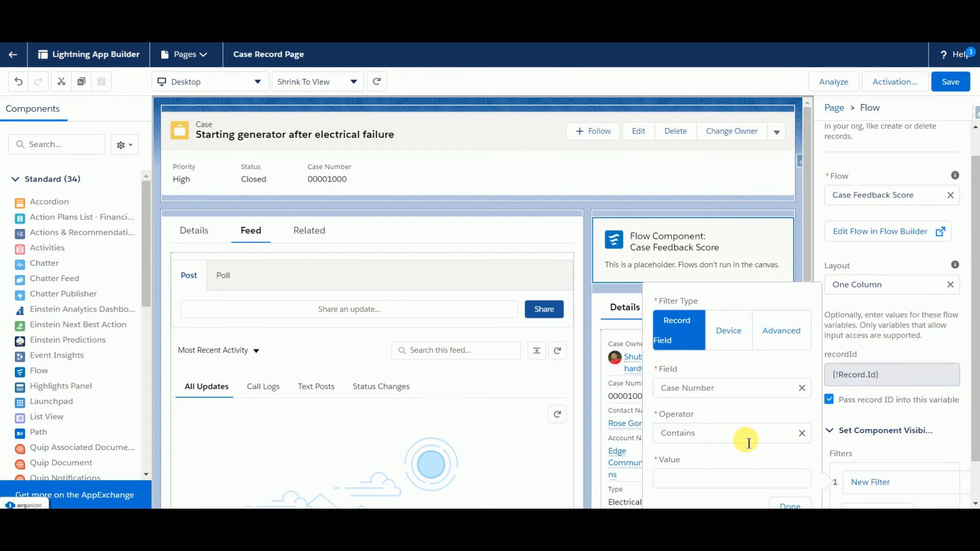
pyautogui.click(801, 389)
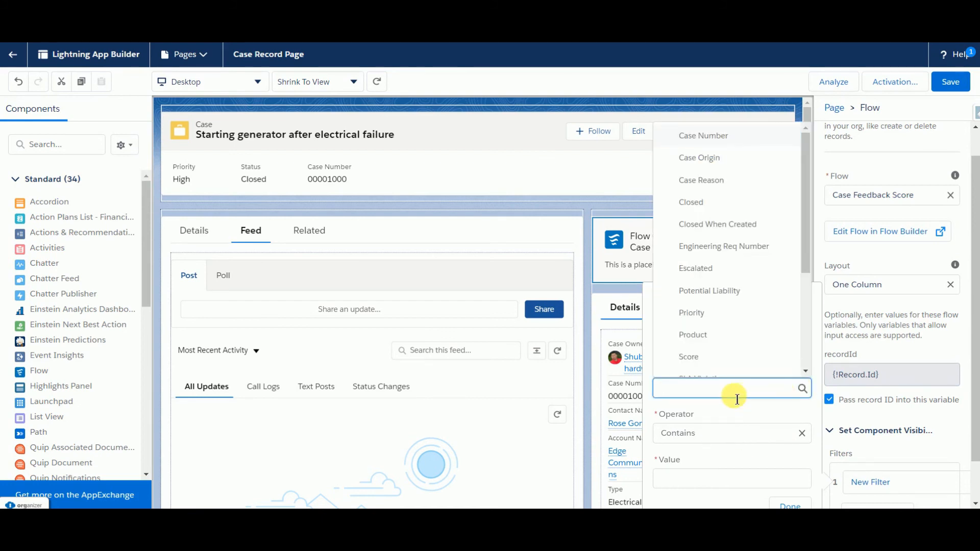
pyautogui.write('Stu')
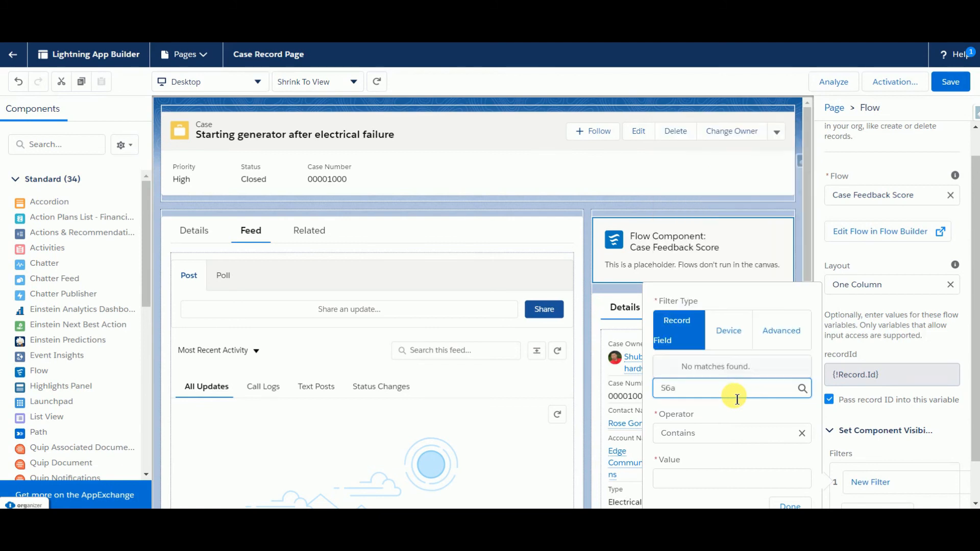
pyautogui.press('BackSpace')
pyautogui.press('BackSpace')
pyautogui.write('tat')
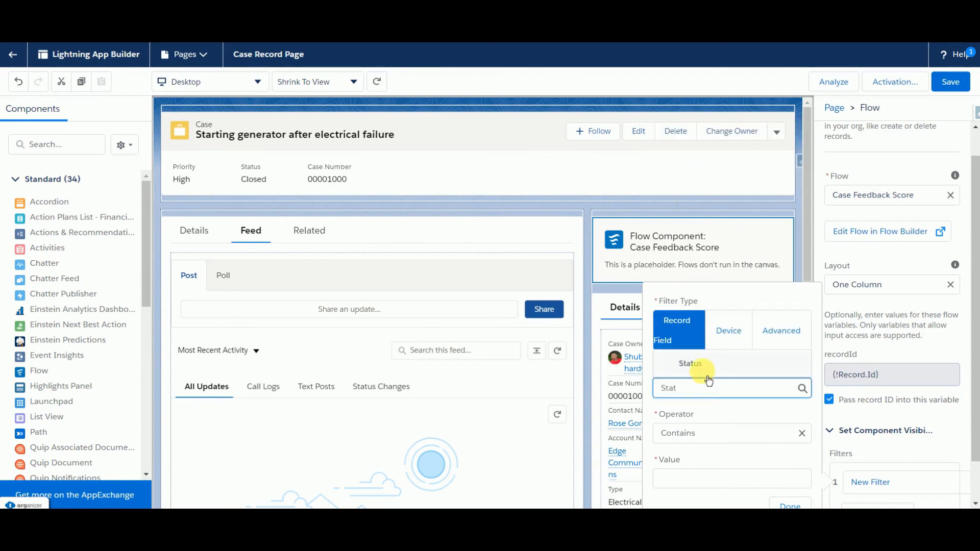
pyautogui.click(700, 372)
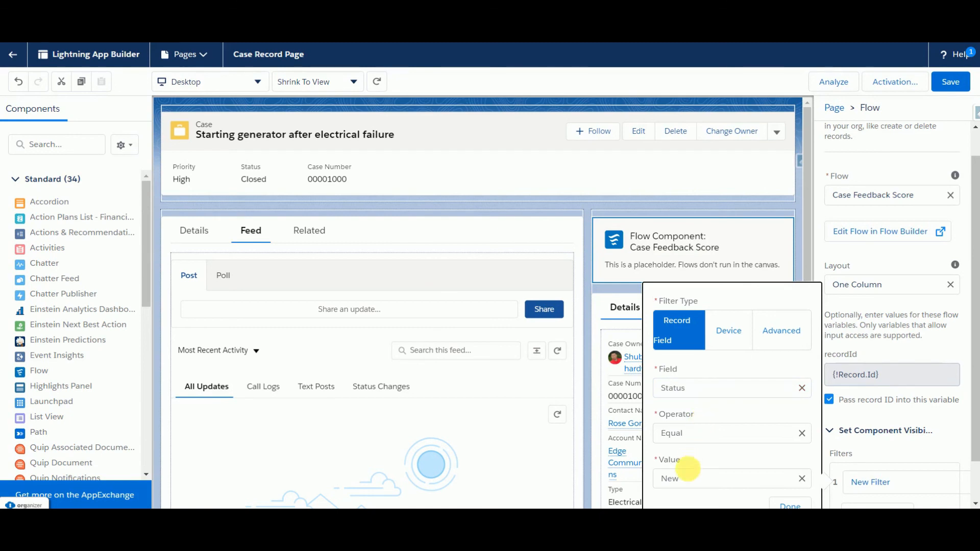
pyautogui.click(692, 481)
pyautogui.click(692, 454)
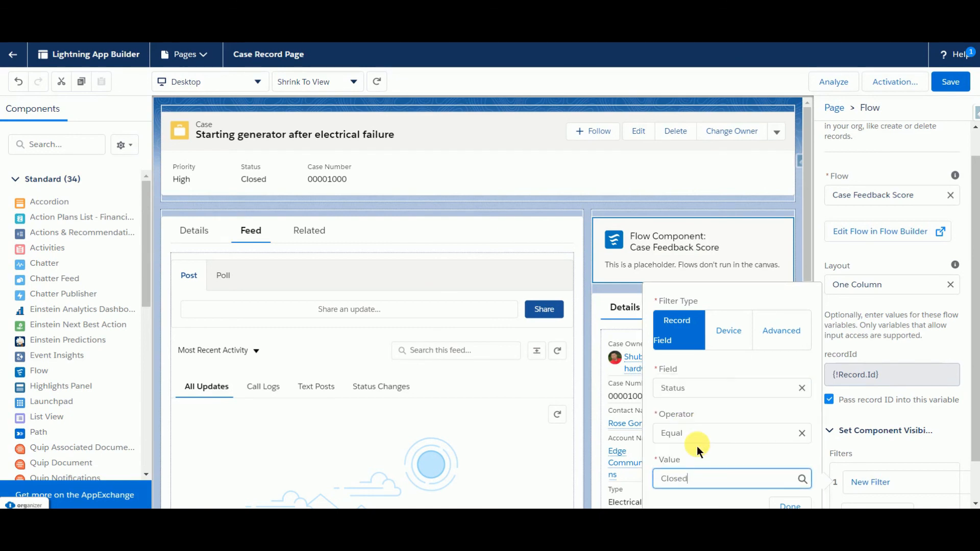
pyautogui.click(790, 505)
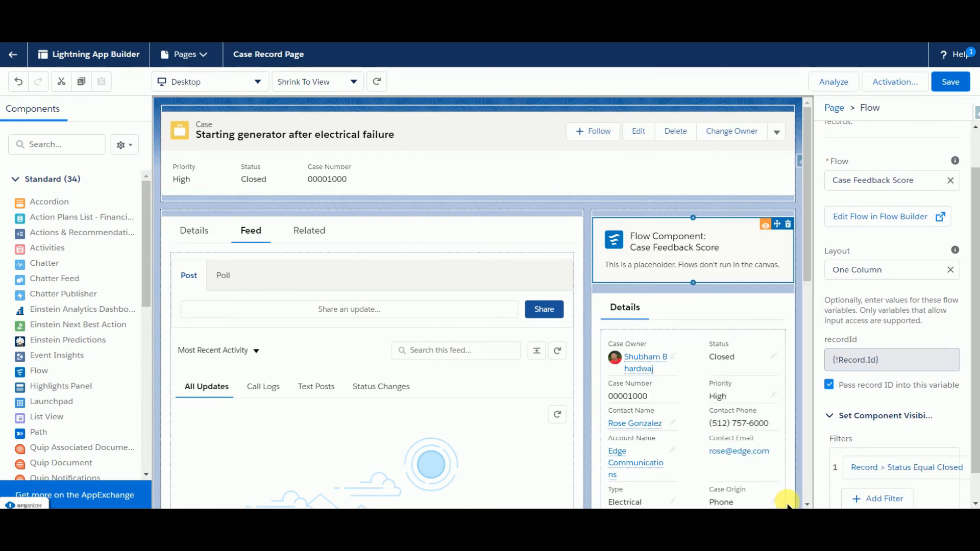
# Step: Save the case record page, then return to the generator case and check its feedback component and Score field
pyautogui.click(956, 97)
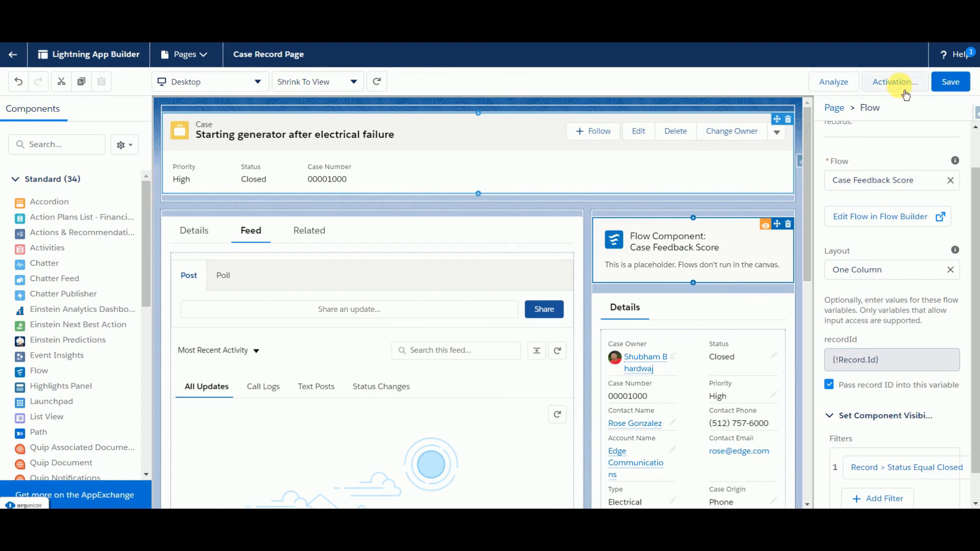
pyautogui.click(951, 88)
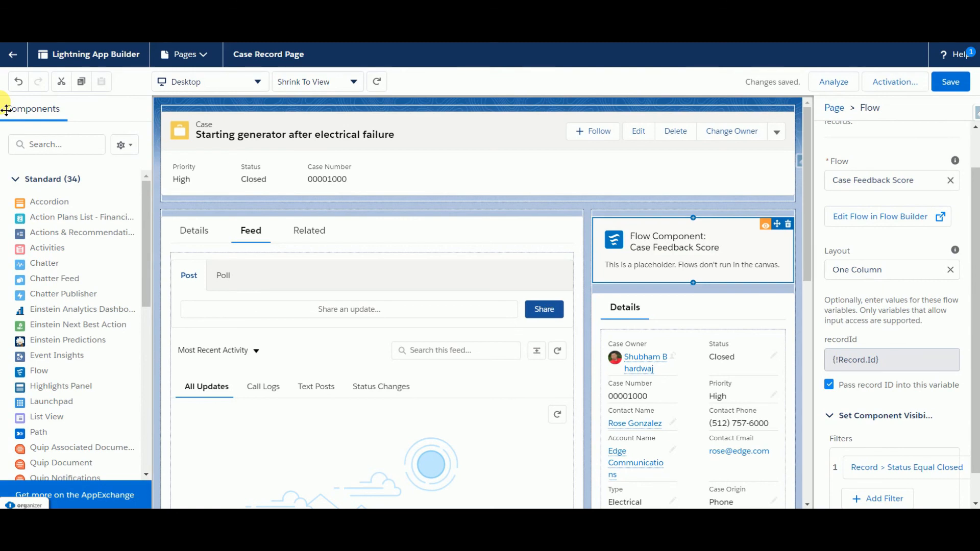
pyautogui.click(16, 56)
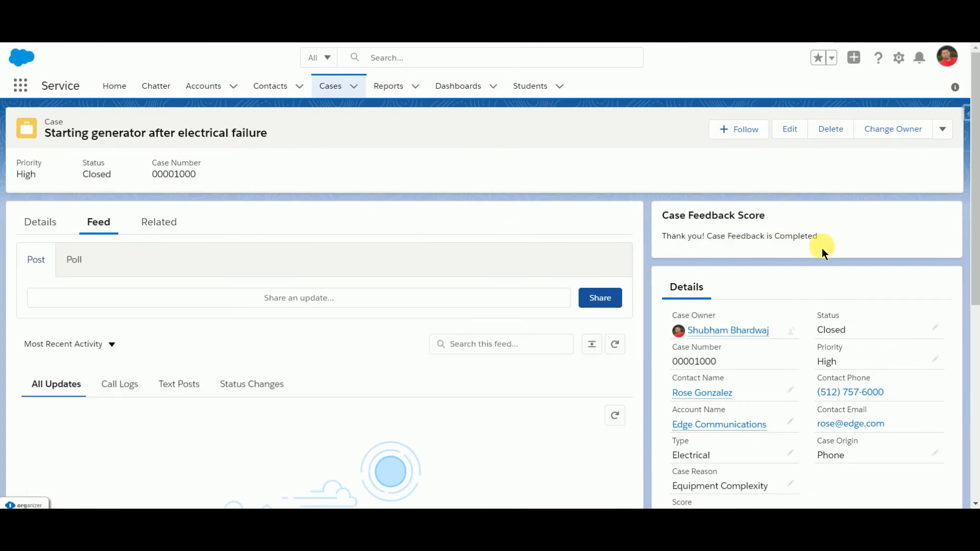
pyautogui.scroll(-2, 756, 431)
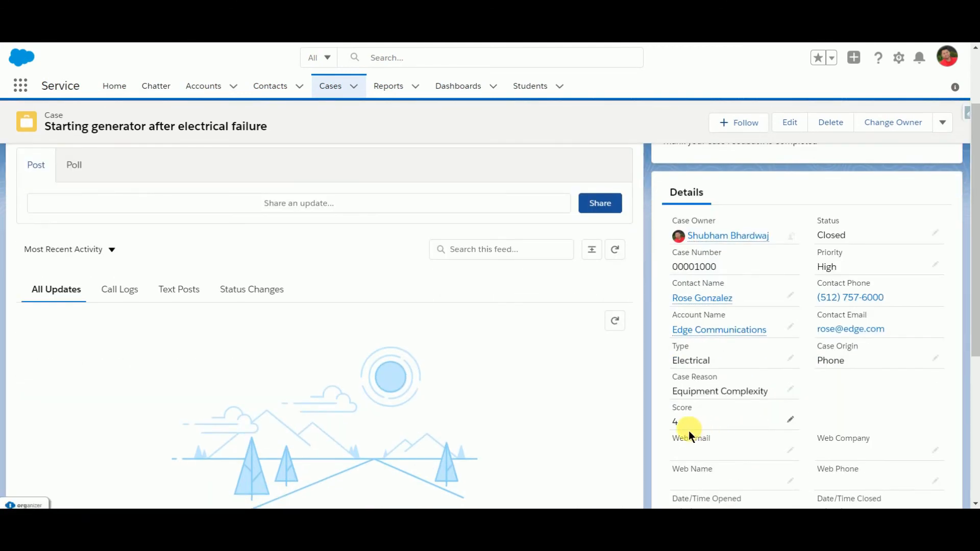
pyautogui.scroll(2, 786, 423)
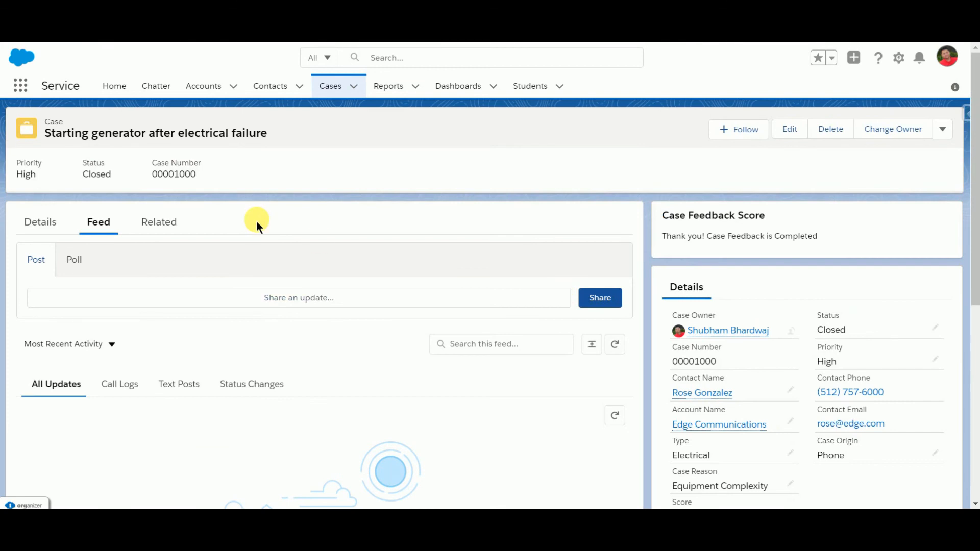
# Step: Open the closed case "Repeated motor breakdown while shutting off", submit its feedback with No and rating 1, and check the Score field
pyautogui.click(337, 100)
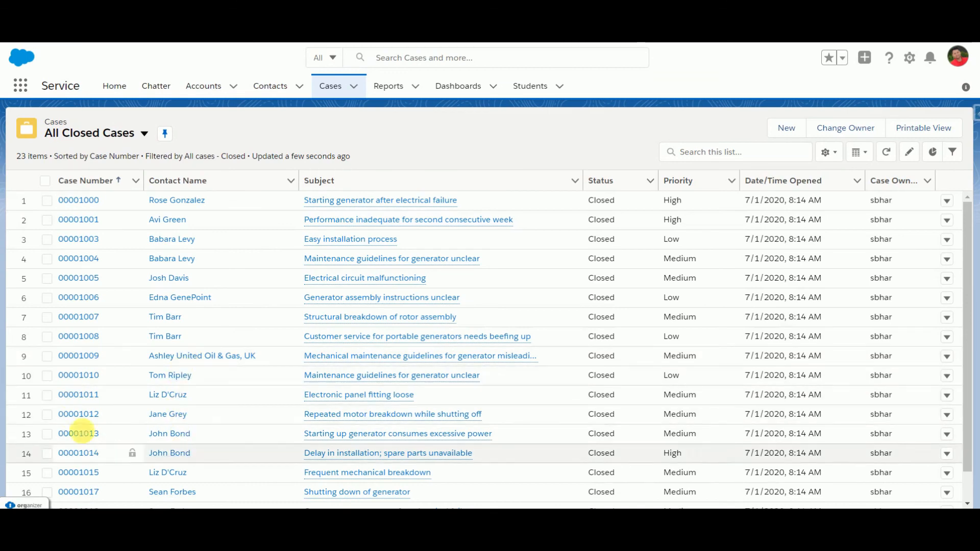
pyautogui.click(66, 416)
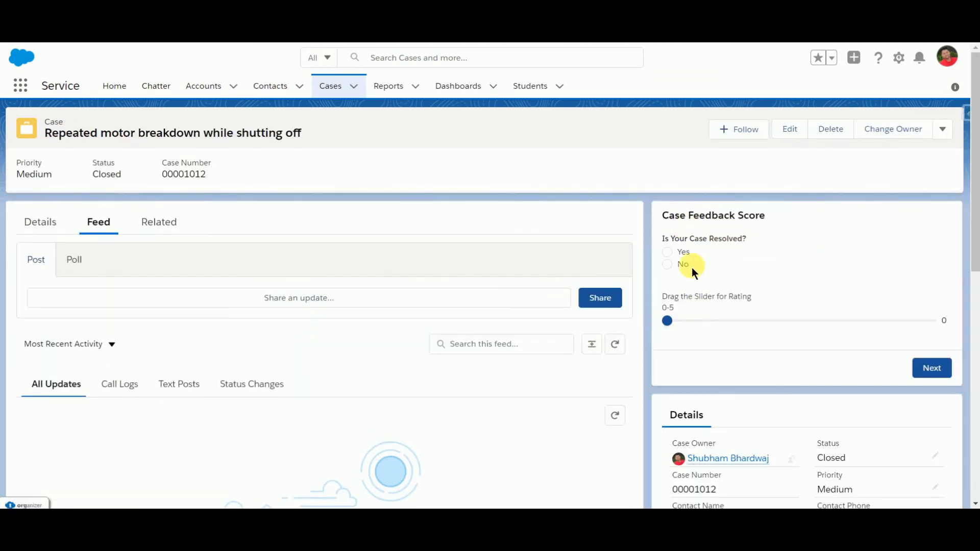
pyautogui.click(667, 264)
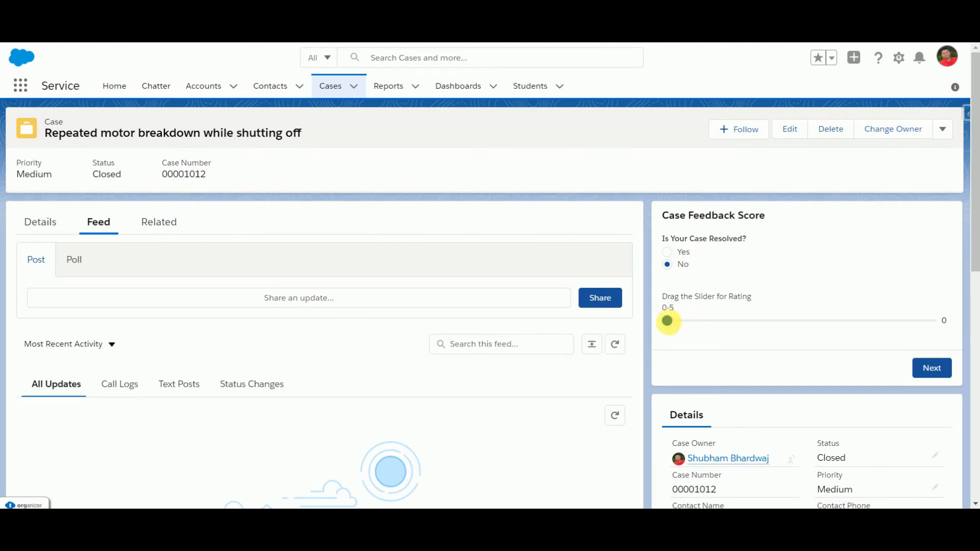
pyautogui.moveTo(667, 322); pyautogui.dragTo(717, 328)
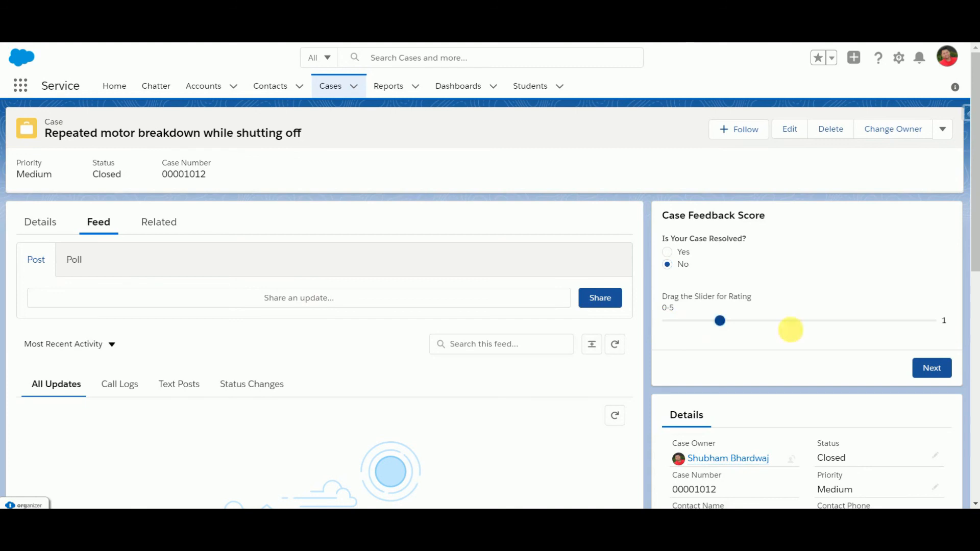
pyautogui.click(944, 372)
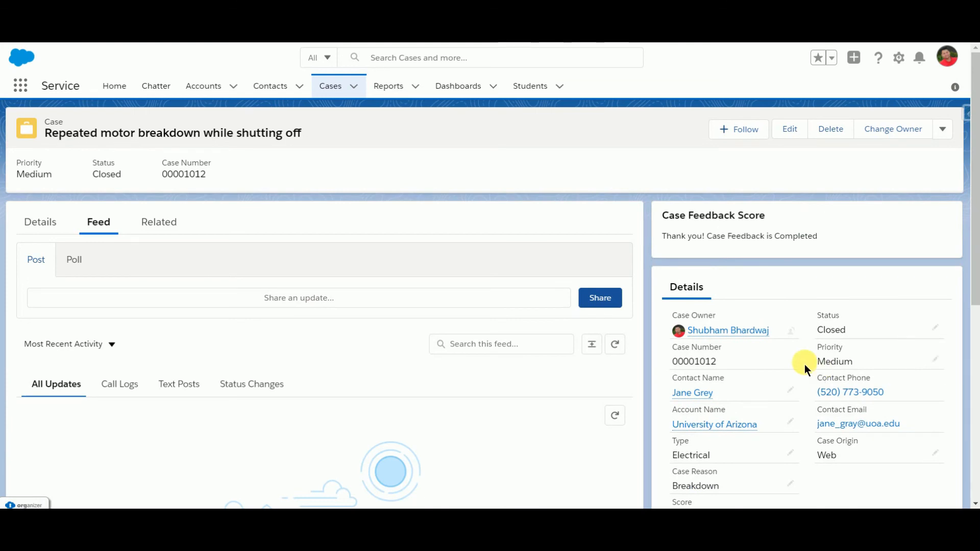
pyautogui.scroll(-1, 804, 364)
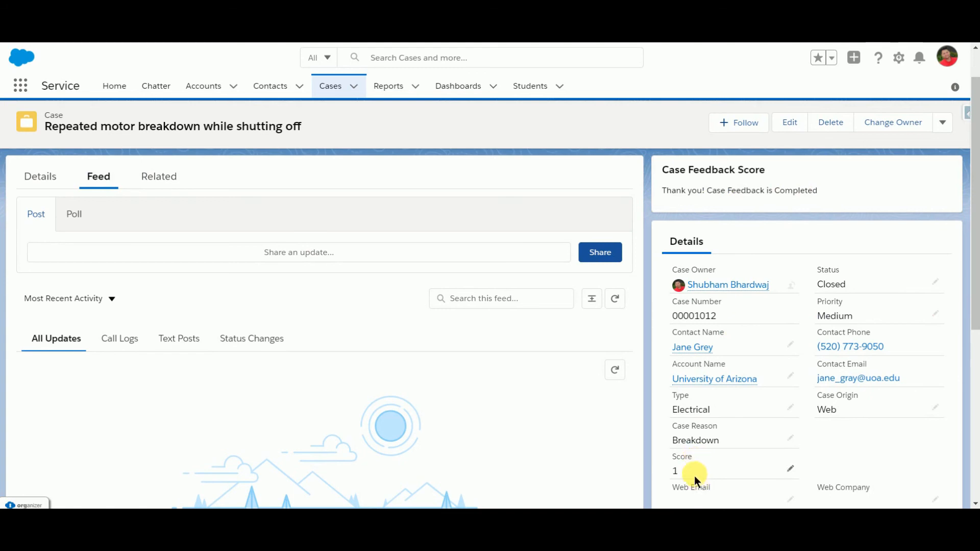
# Step: Switch the case list to All Open Cases and open "Maintenance guidelines for generator unclear" to check whether the feedback component appears
pyautogui.click(338, 90)
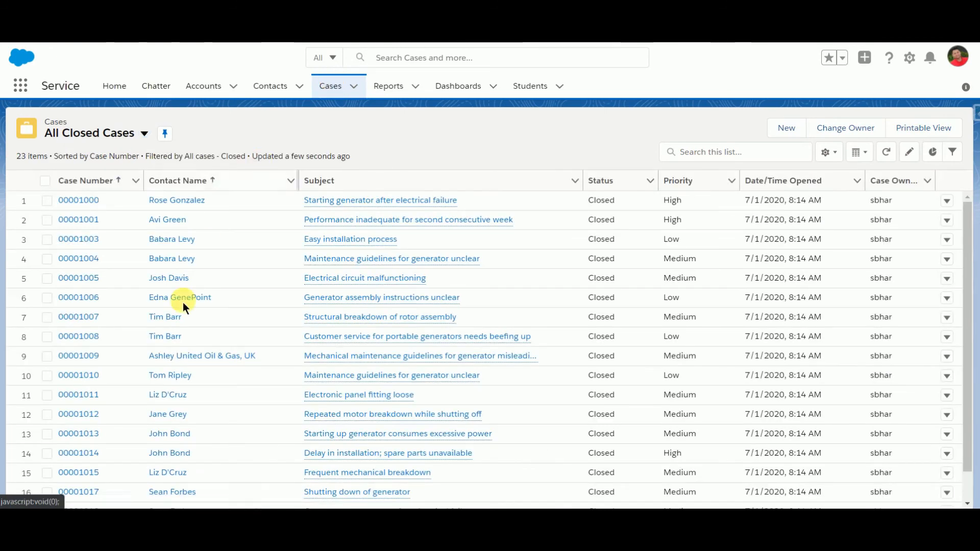
pyautogui.click(145, 136)
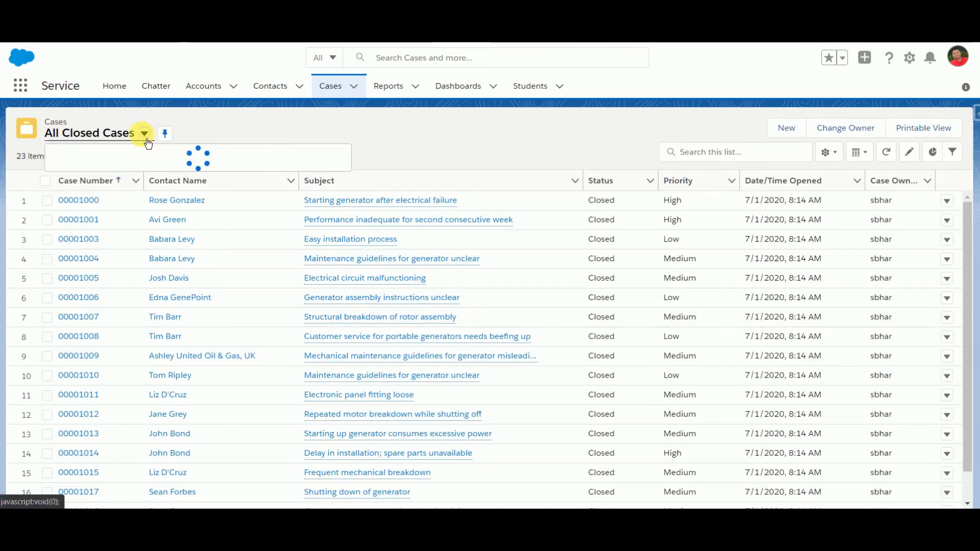
pyautogui.click(110, 200)
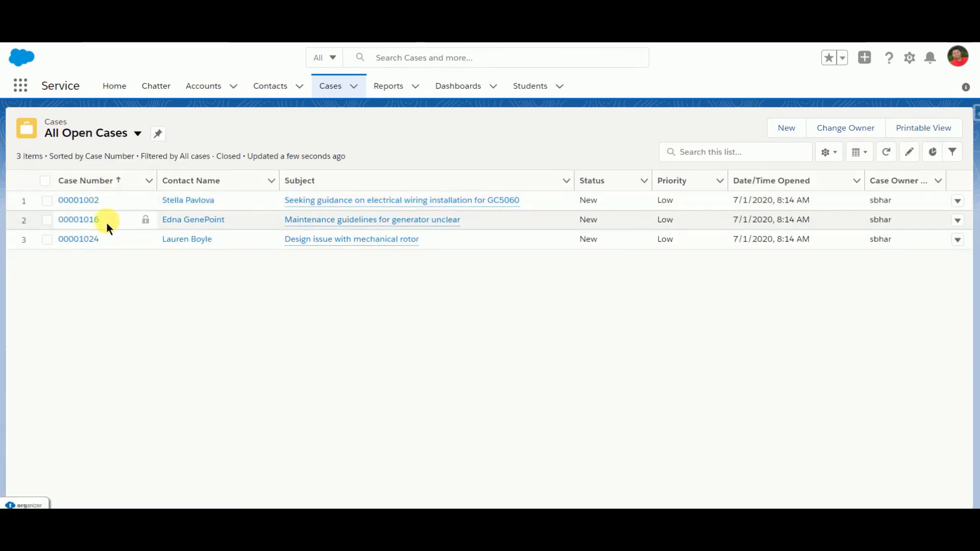
pyautogui.click(75, 223)
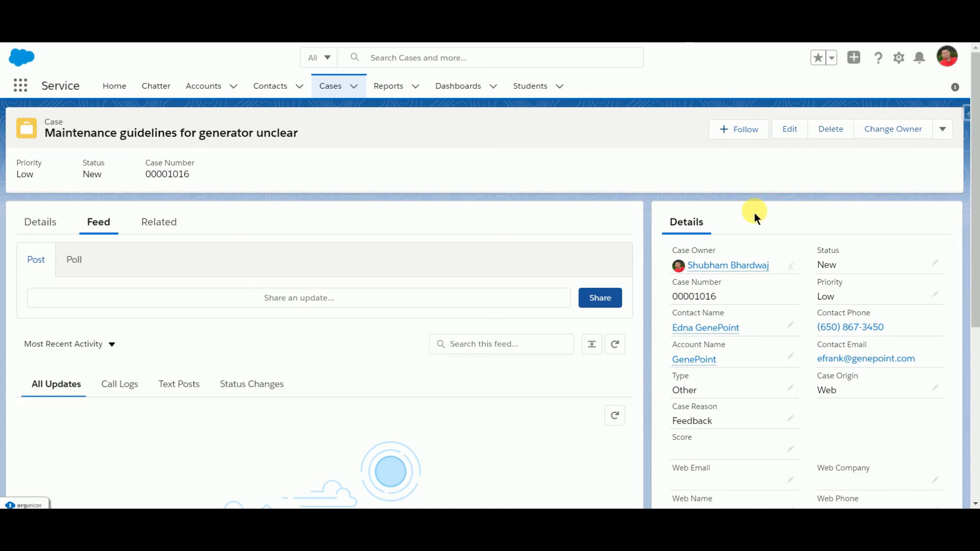
pyautogui.scroll(-3, 727, 333)
pyautogui.scroll(3, 724, 333)
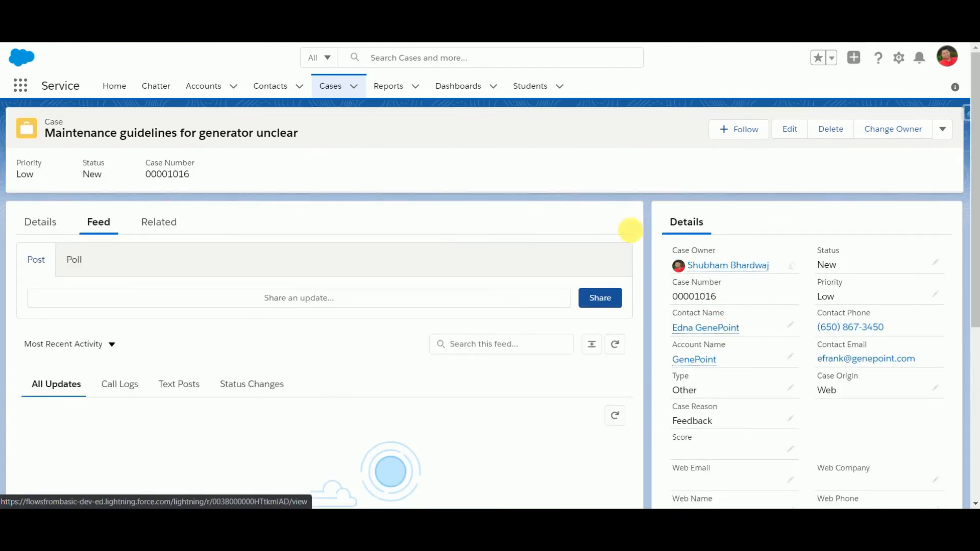